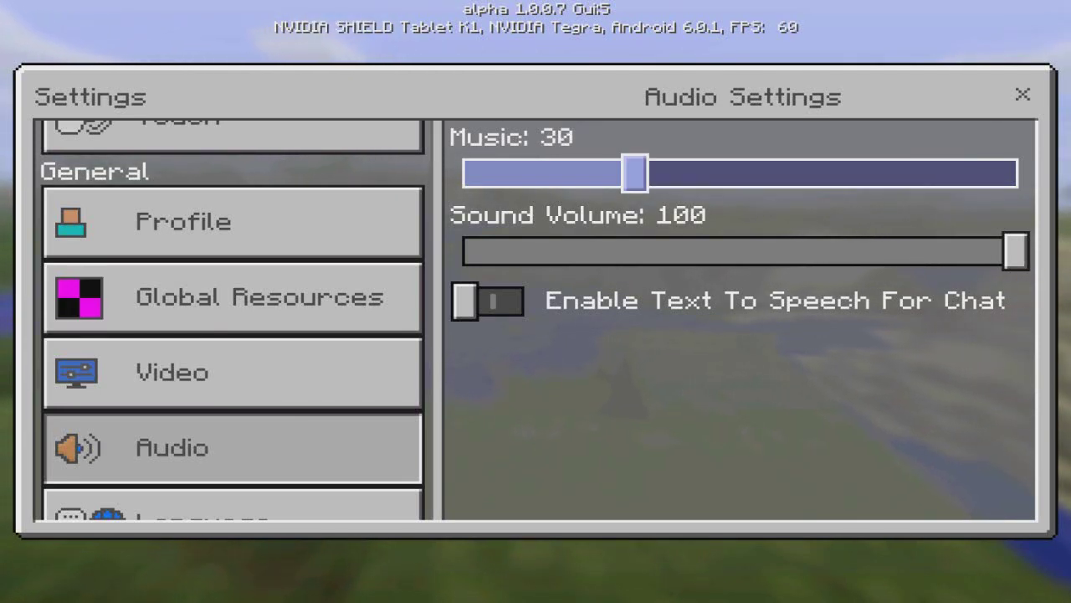
Step: Drag Minecraft's Music volume slider from 30 up to 76
drag(634, 173, 886, 173)
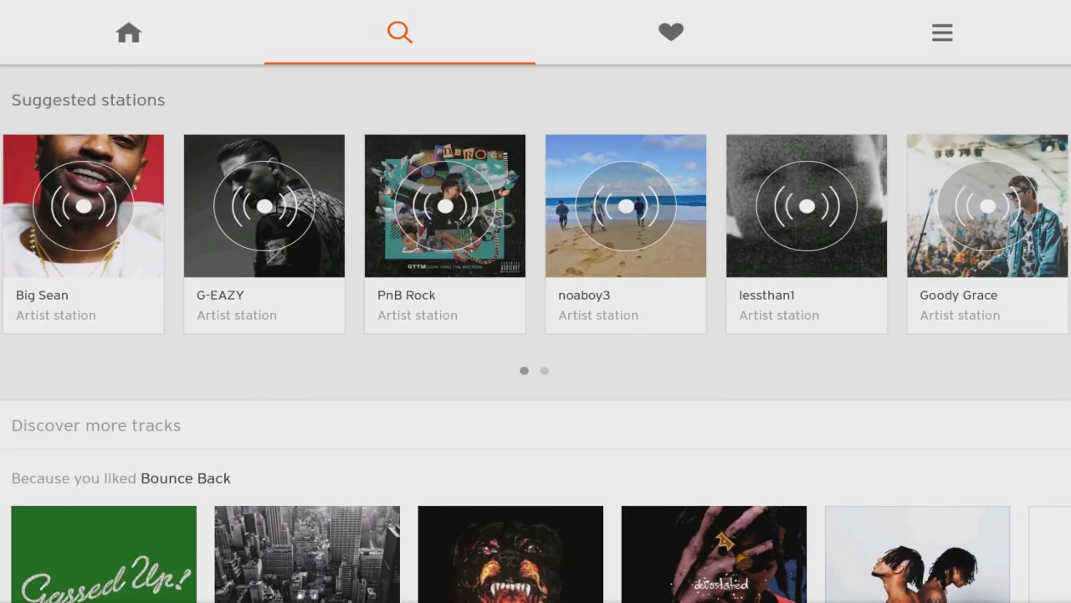
Step: Search SoundCloud for 'logic' and show only track results
scroll(536, 293, up, 2)
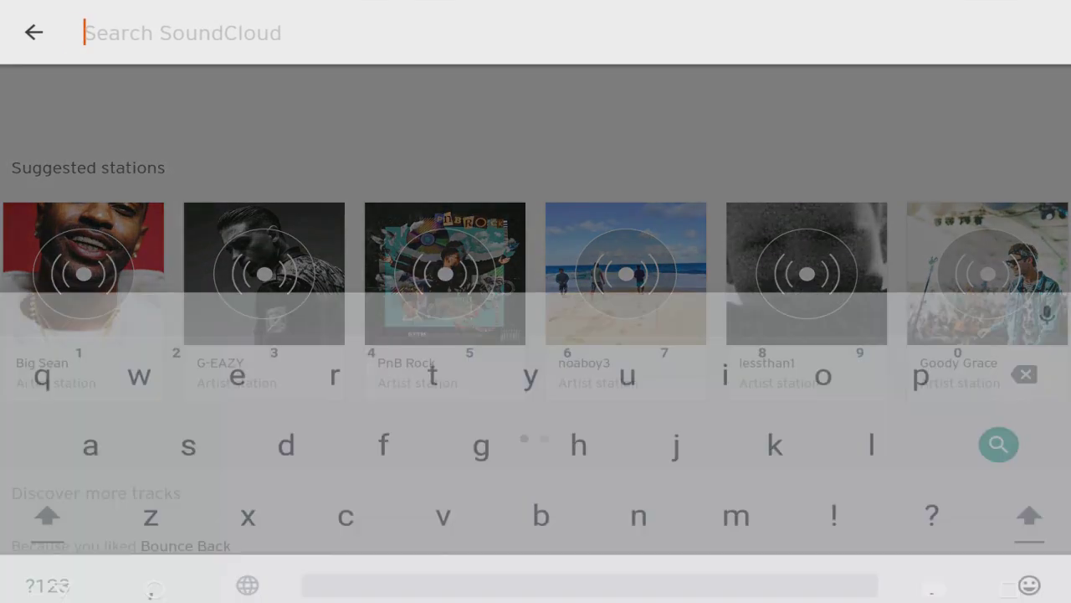
text(logi)
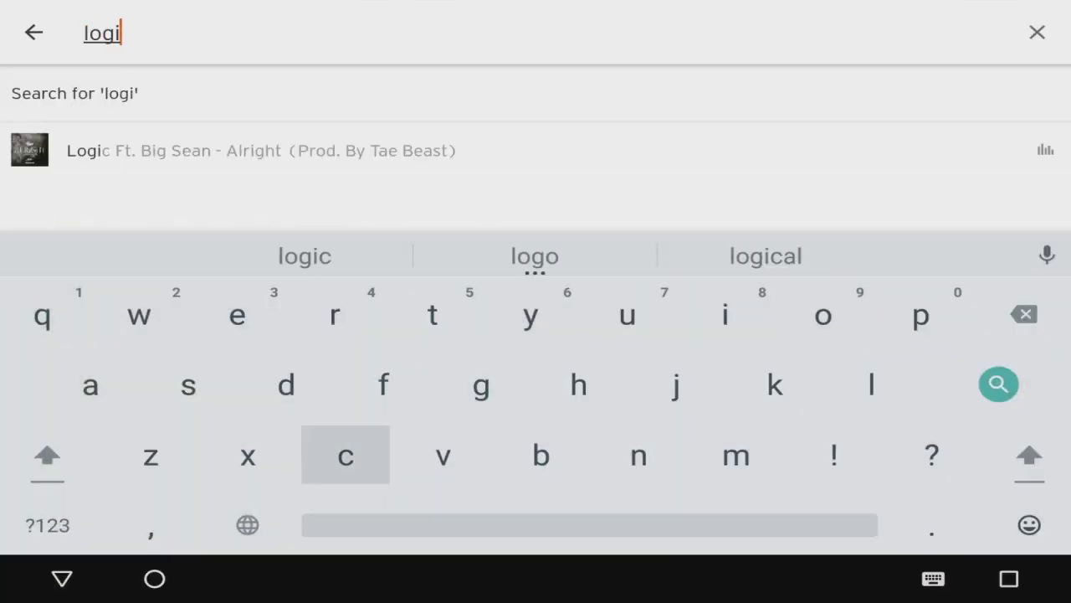
text(c)
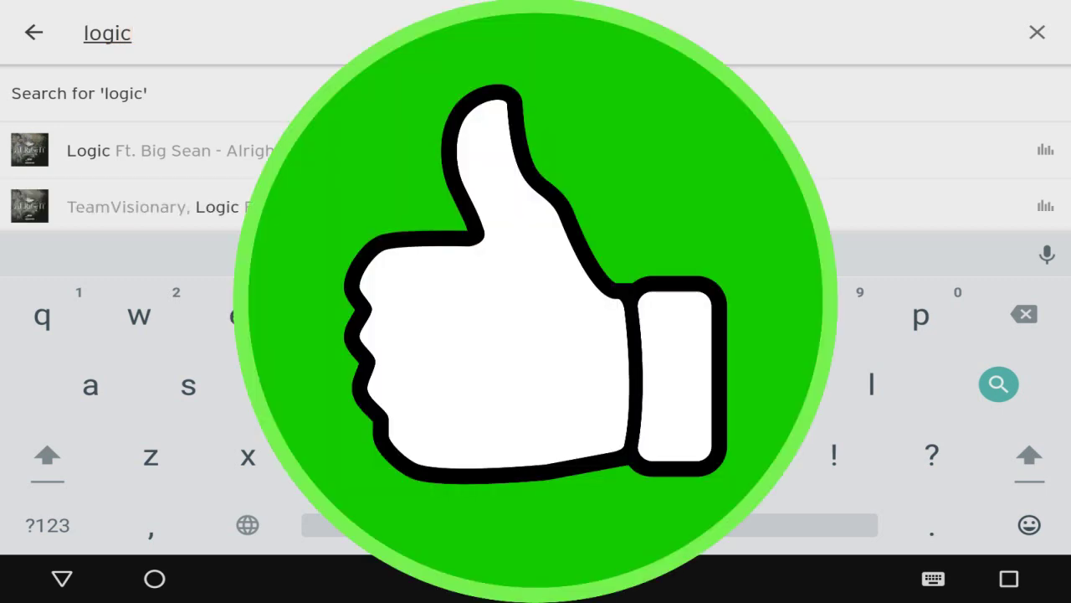
key(Return)
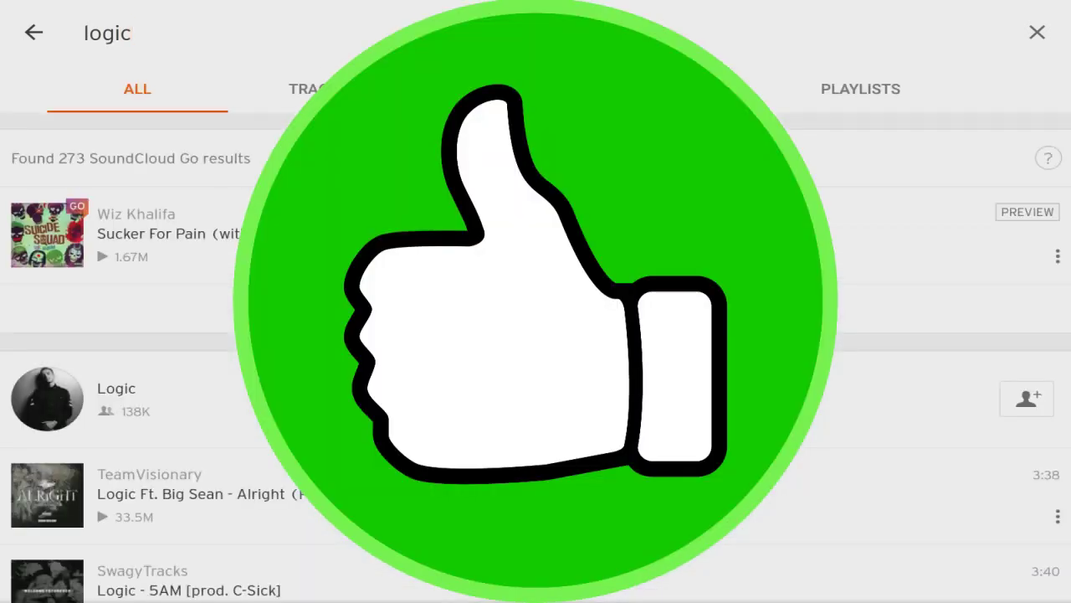
click(310, 88)
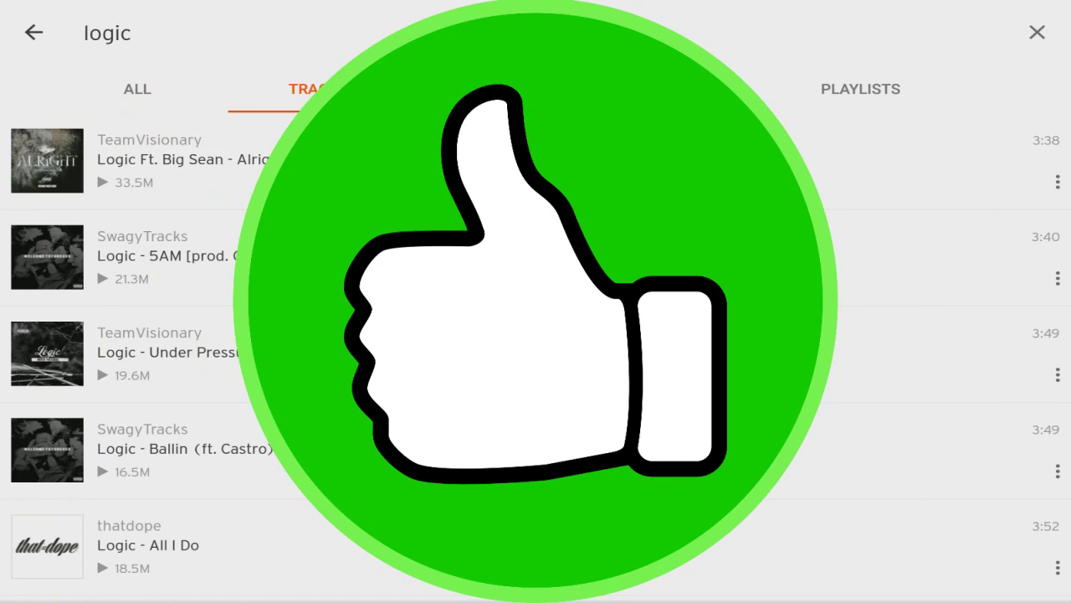
Step: Load 'Logic - Ballin (ft. Castro)' into the player and return to the track results
scroll(535, 357, down, 3)
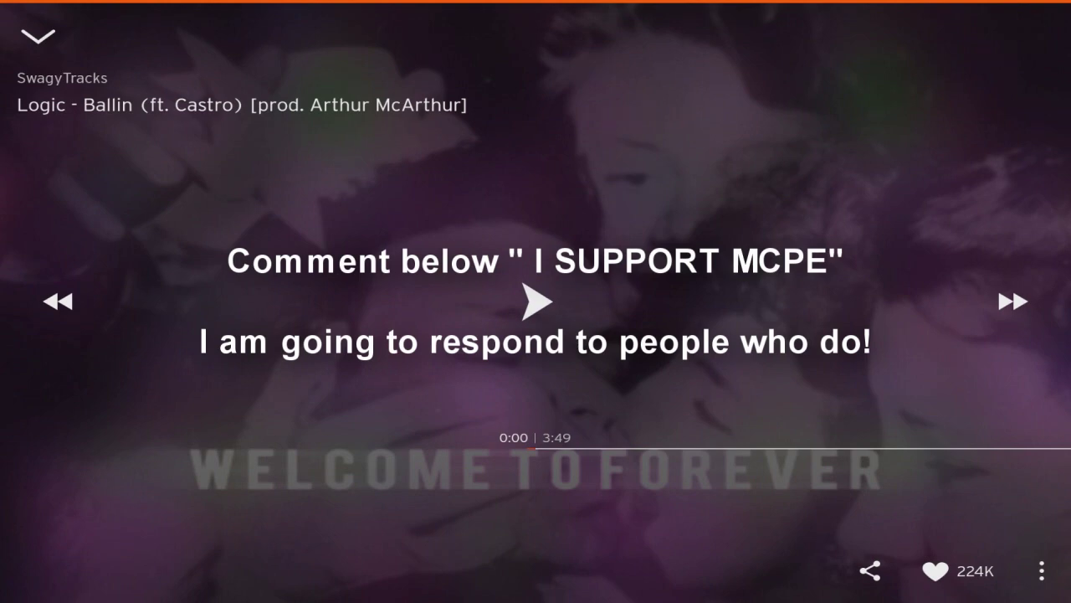
click(1043, 570)
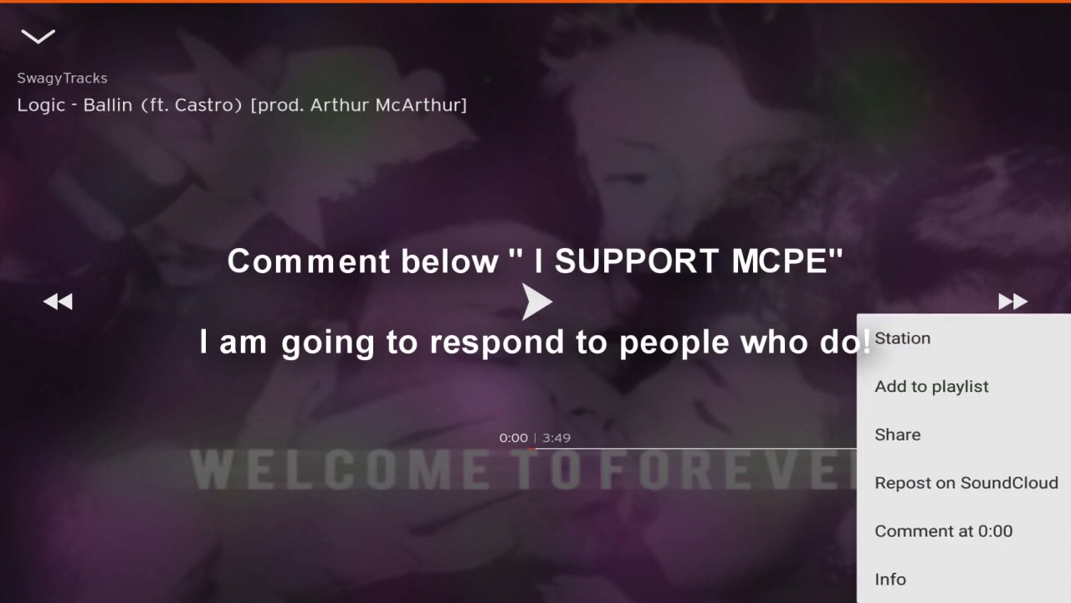
key(Escape)
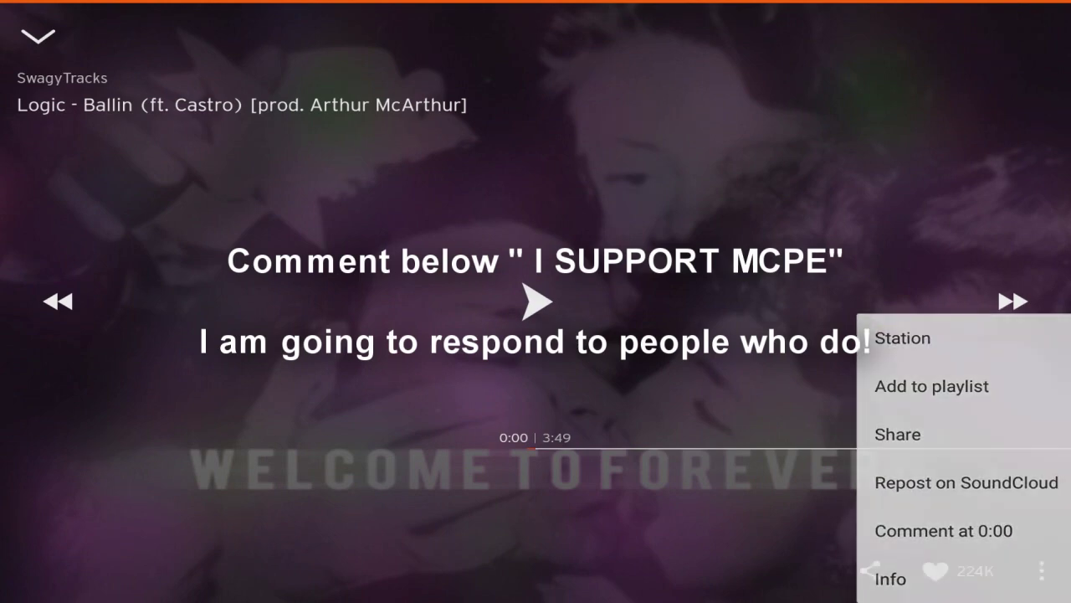
key(Escape)
Step: Scroll the track results and play 'Untouchable ft. Logic and Kirk Knight'
scroll(535, 334, down, 3)
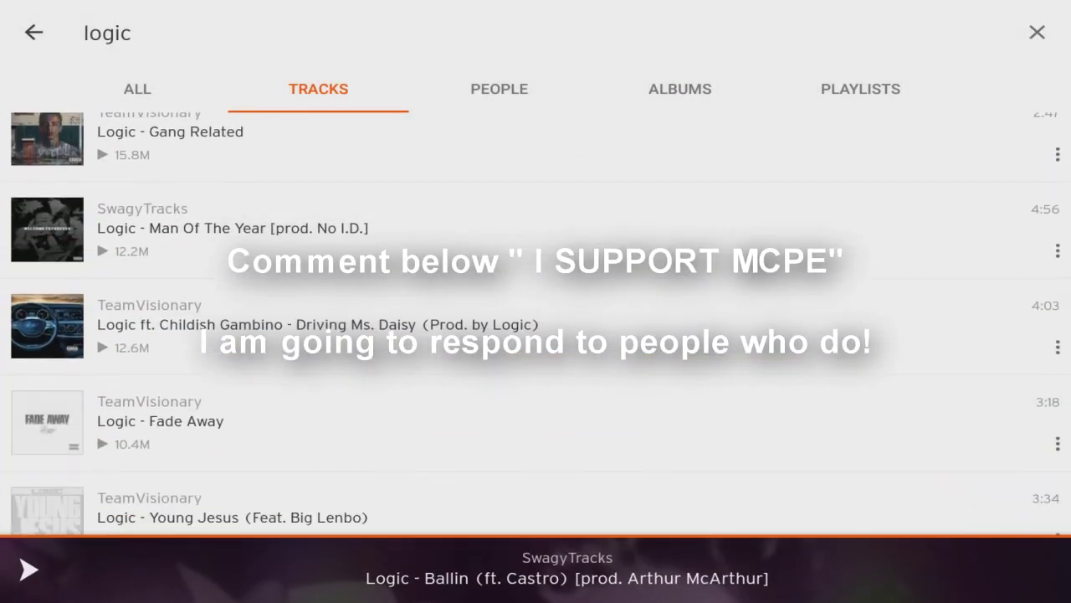
scroll(536, 335, down, 3)
scroll(535, 335, down, 5)
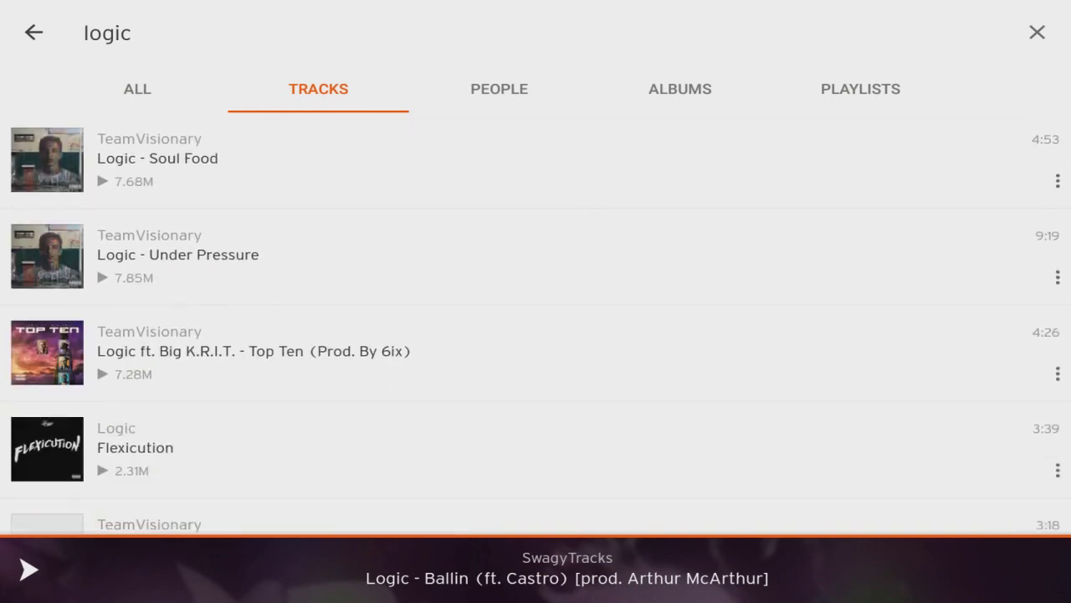
scroll(536, 335, down, 5)
scroll(536, 335, down, 5)
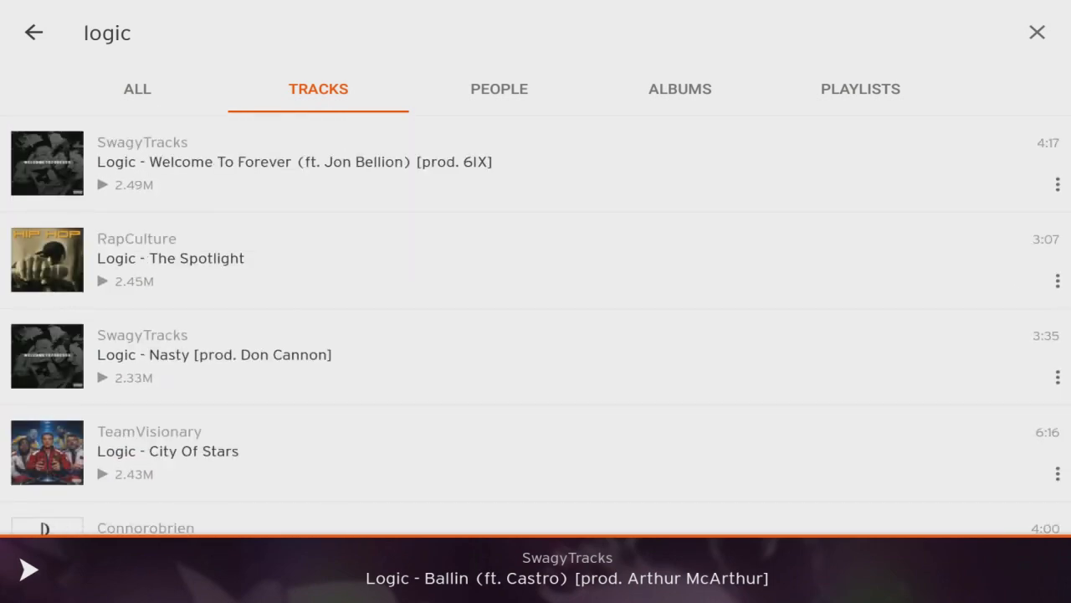
scroll(536, 335, down, 5)
scroll(535, 334, down, 5)
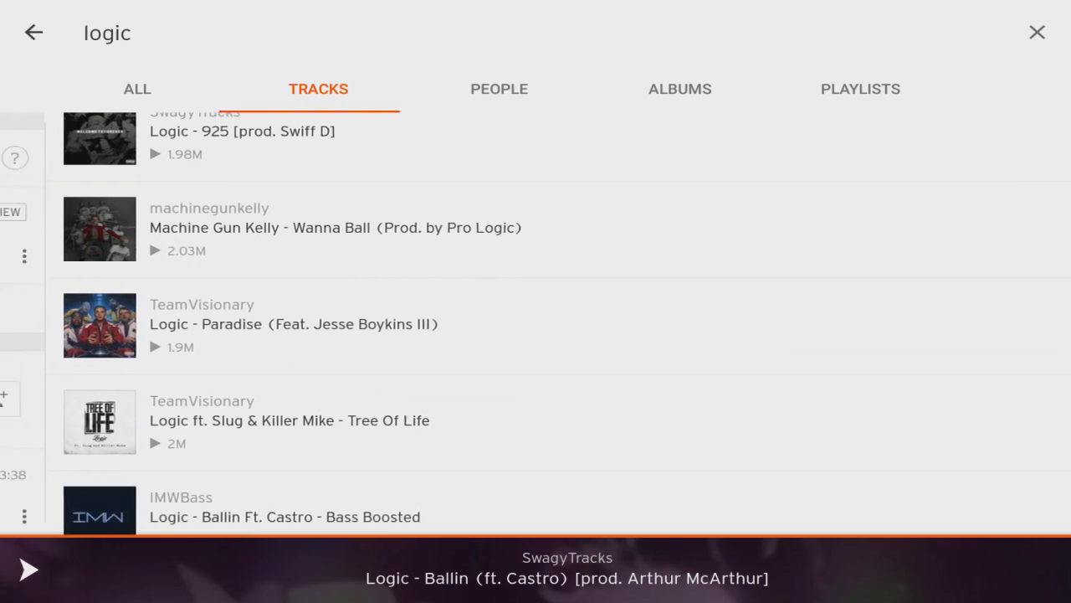
scroll(536, 335, down, 2)
scroll(536, 335, down, 5)
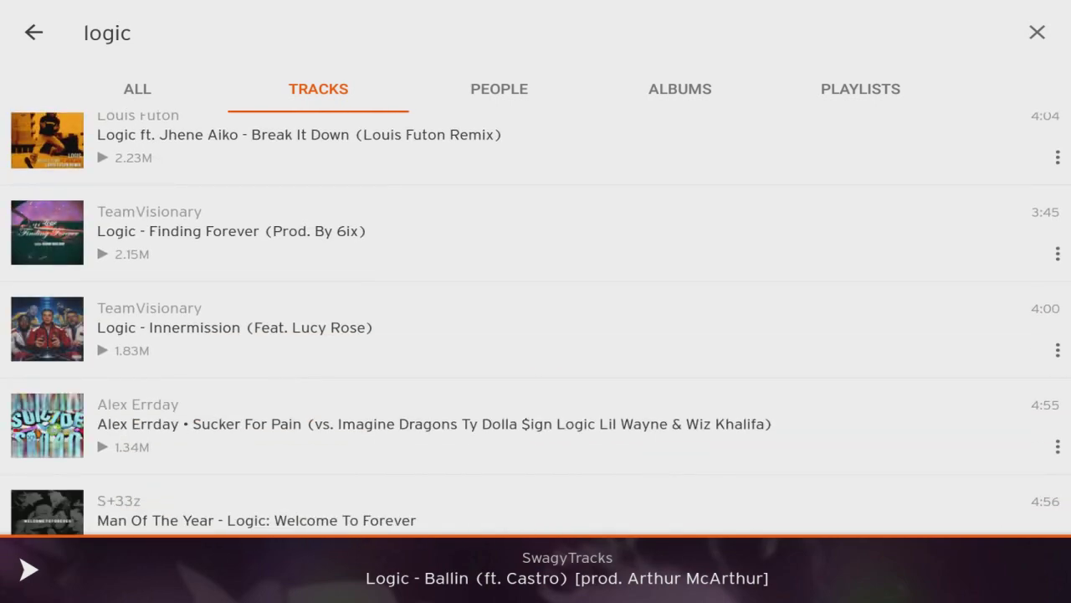
scroll(536, 335, down, 5)
scroll(536, 335, down, 2)
scroll(536, 335, down, 5)
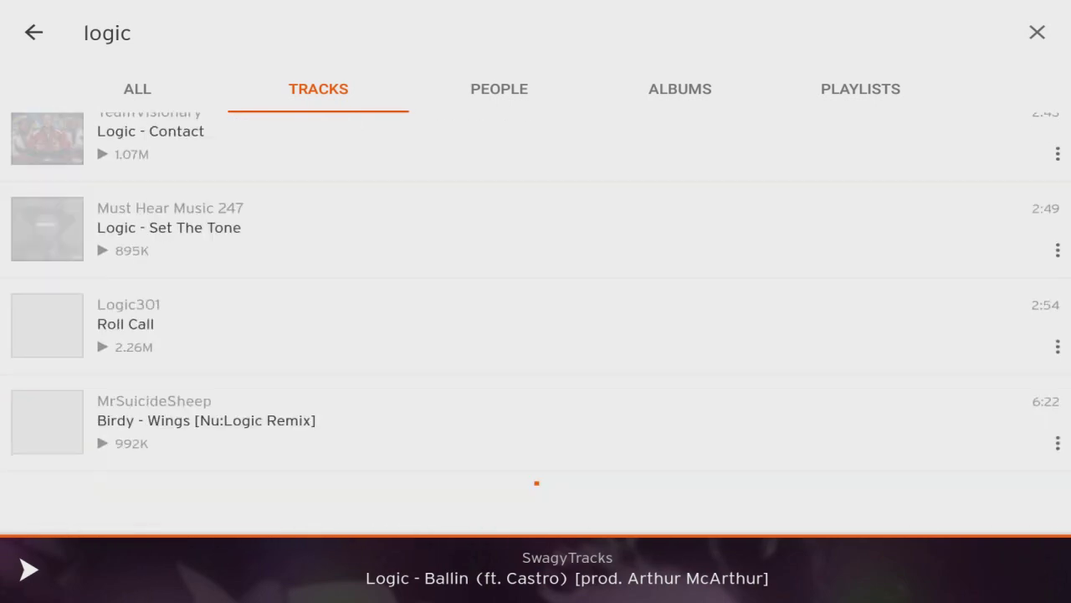
scroll(535, 335, down, 1)
scroll(535, 335, down, 3)
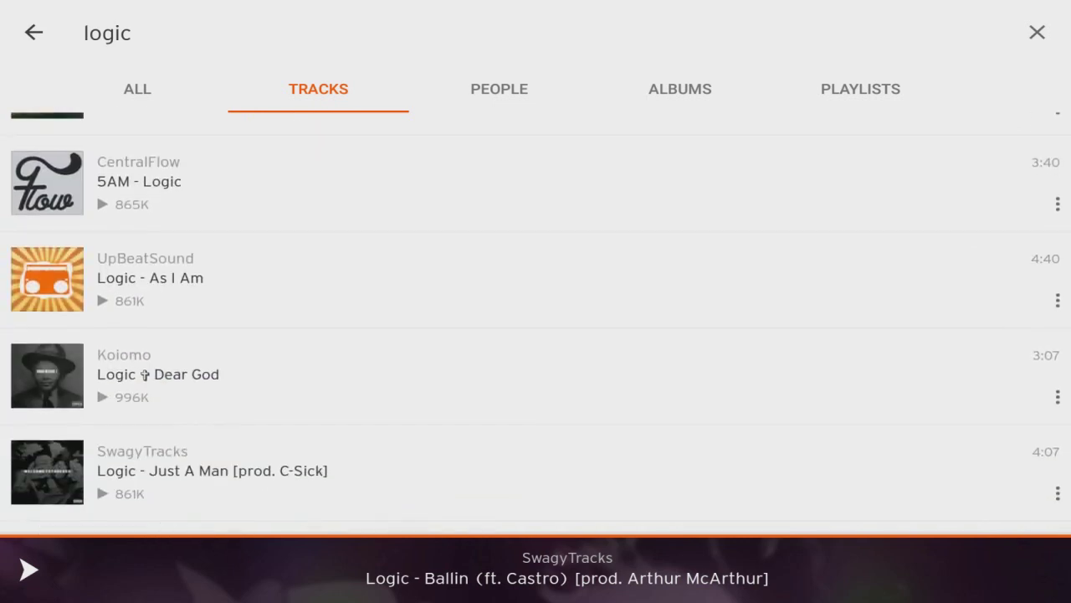
scroll(535, 335, down, 2)
scroll(535, 335, down, 1)
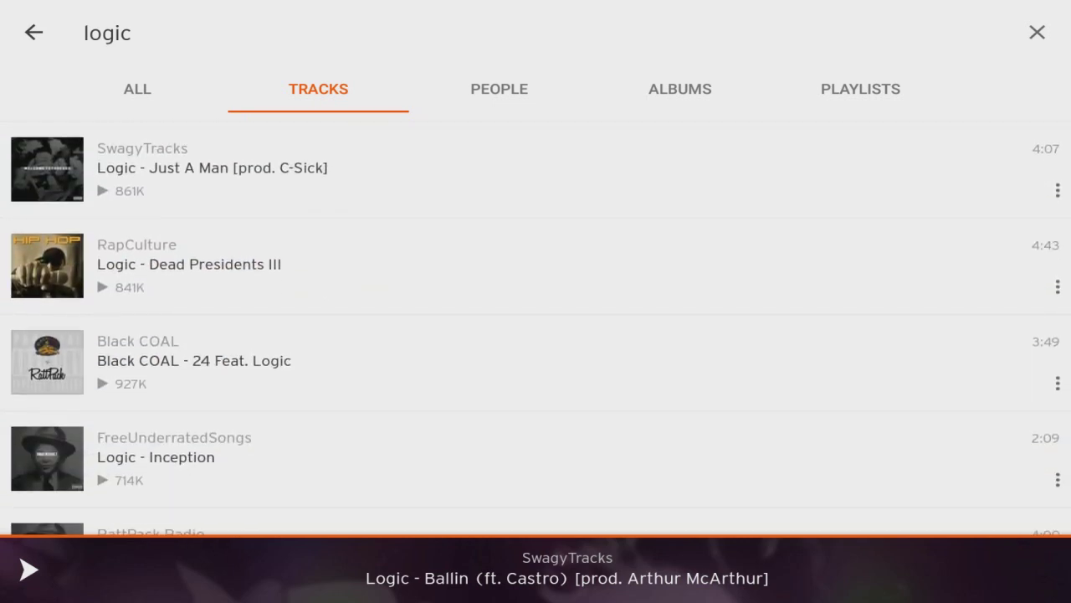
scroll(536, 335, down, 3)
click(230, 399)
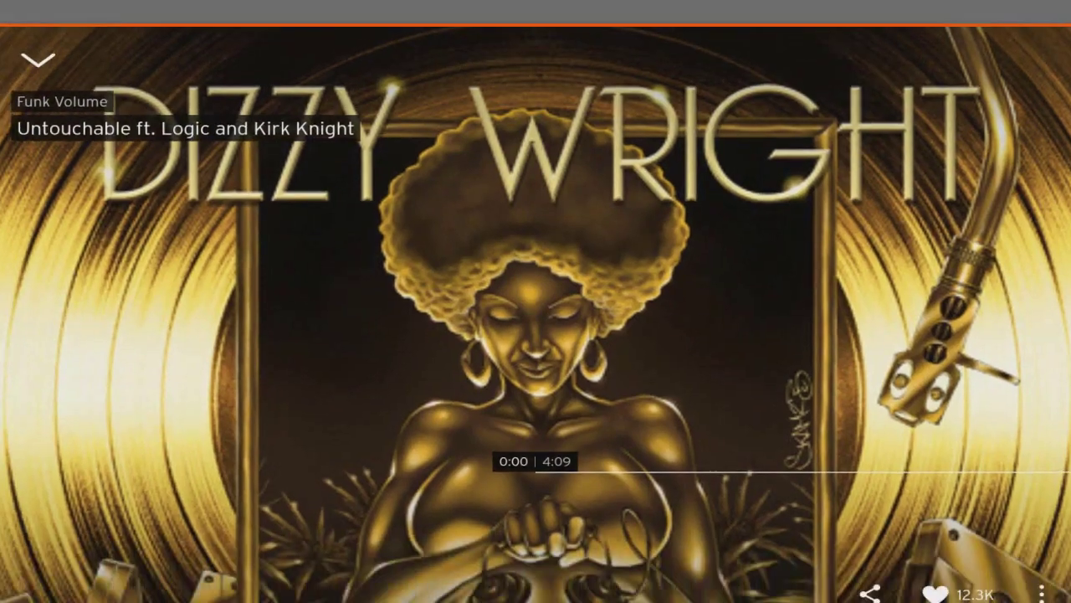
Step: Go back and load 'Logic - Numbers' into the player instead
click(38, 36)
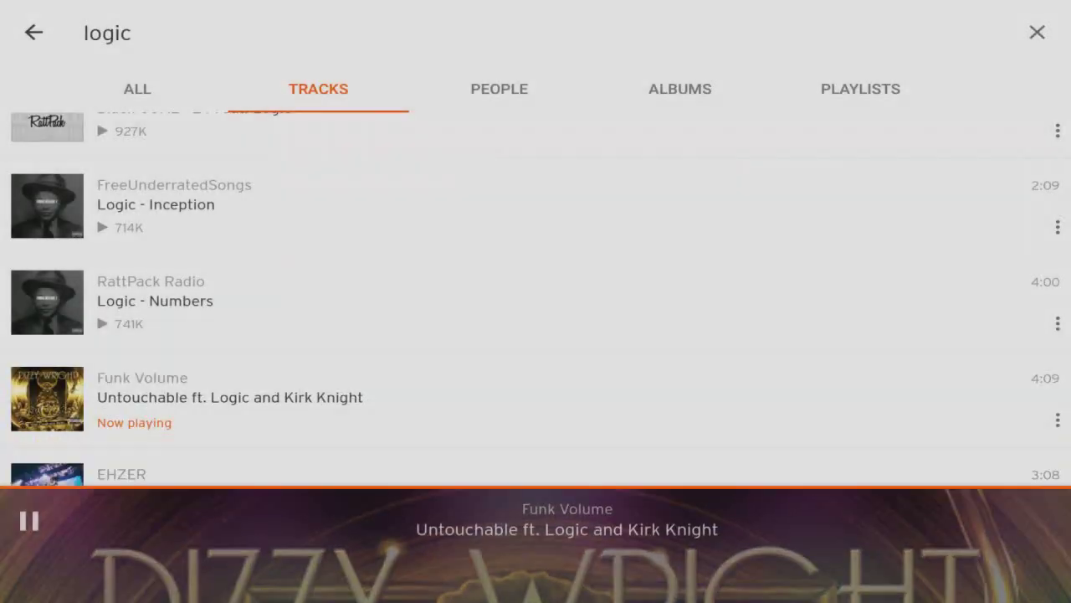
click(239, 298)
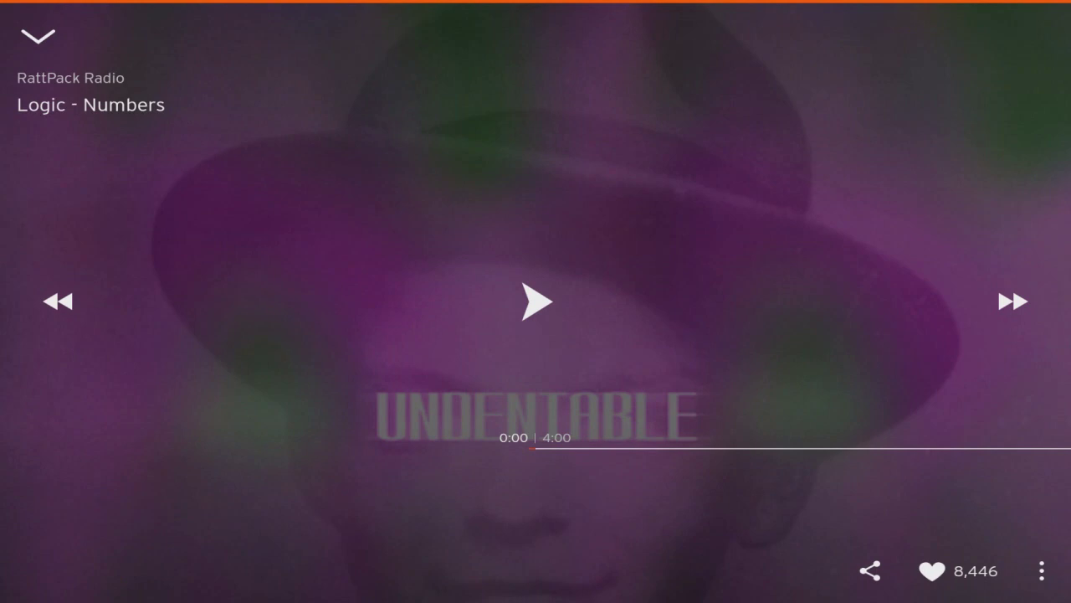
click(1042, 570)
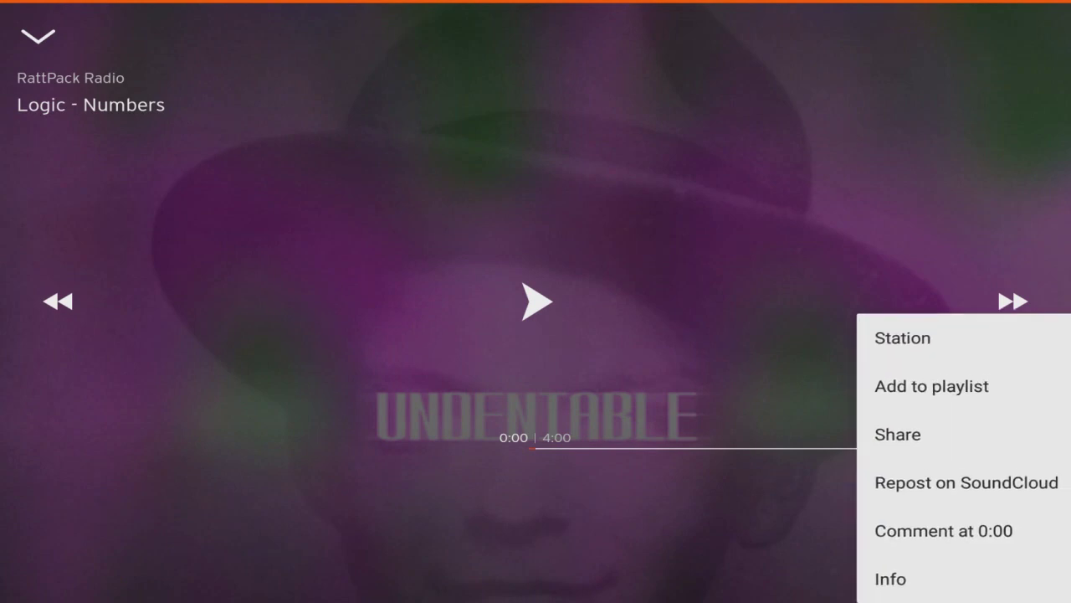
key(Escape)
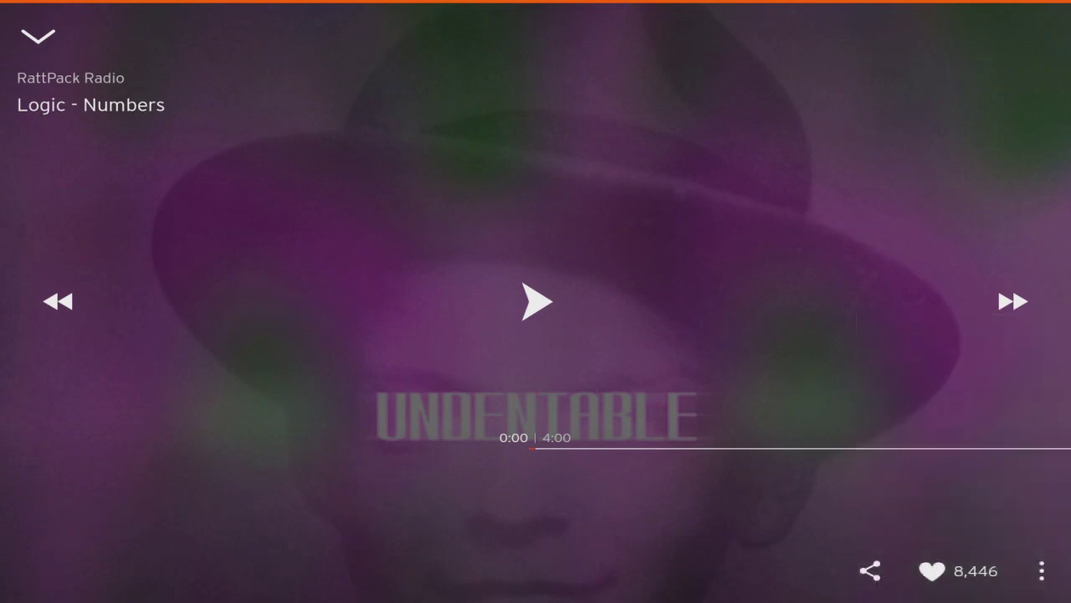
Step: Search Chrome for 'online convert ogg to mp3' to reach the media.io converter
key(Escape)
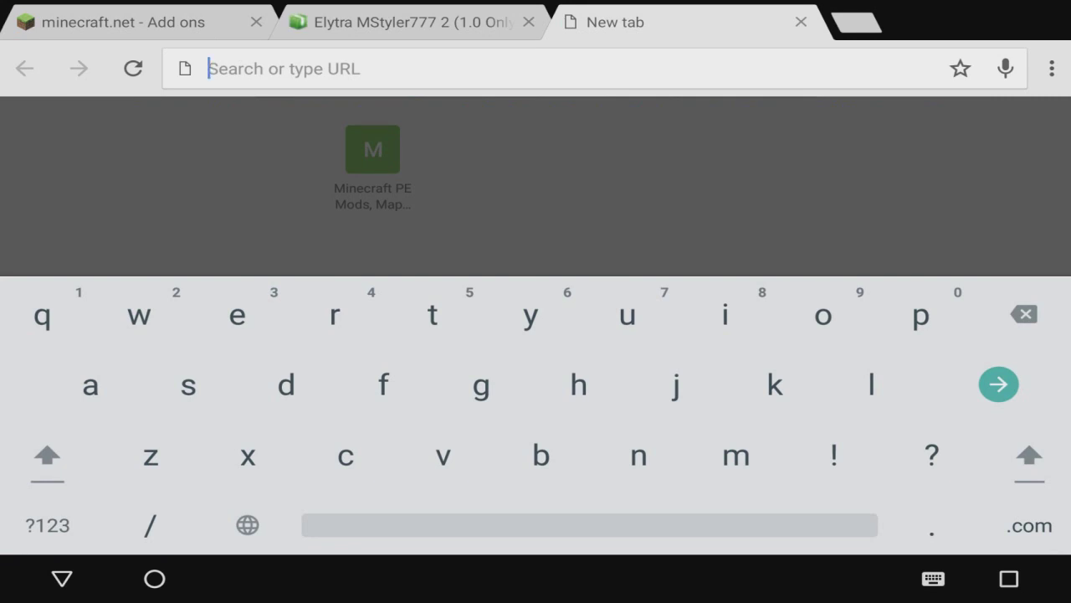
text(online)
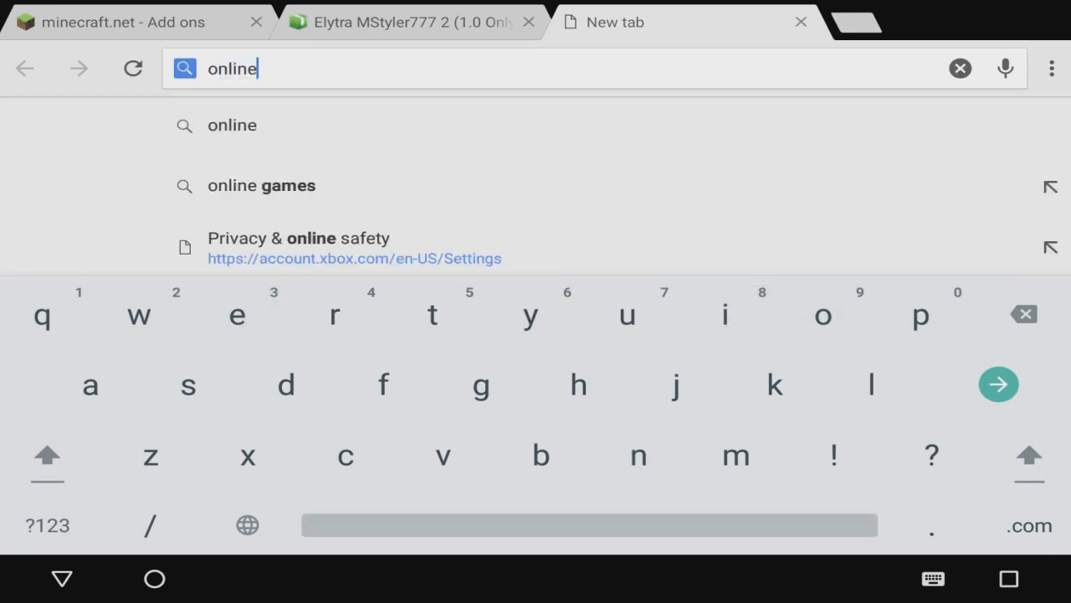
text( conve)
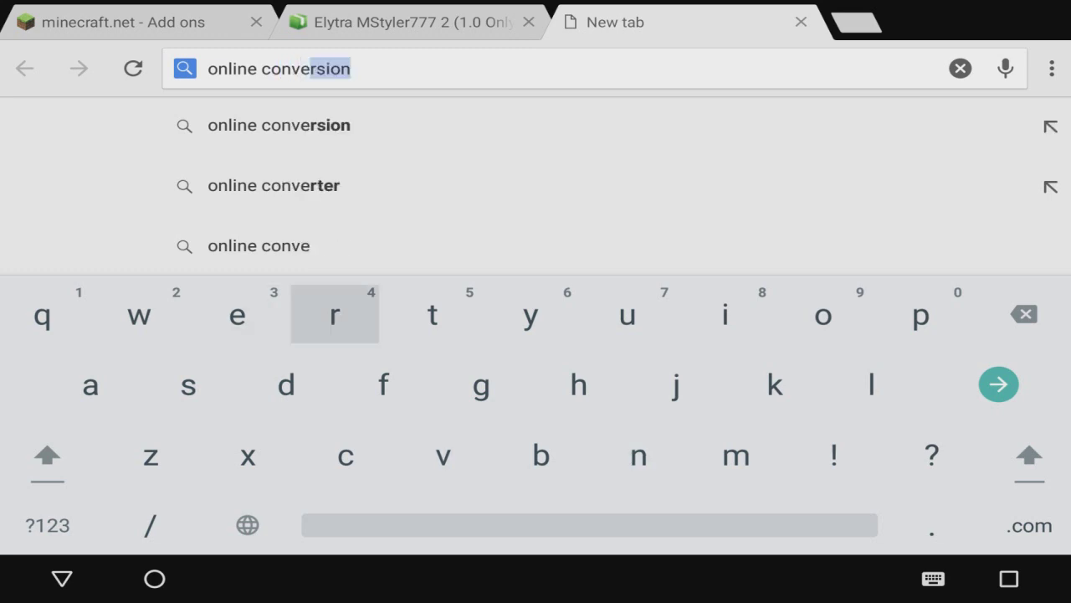
text(r)
key(BackSpace)
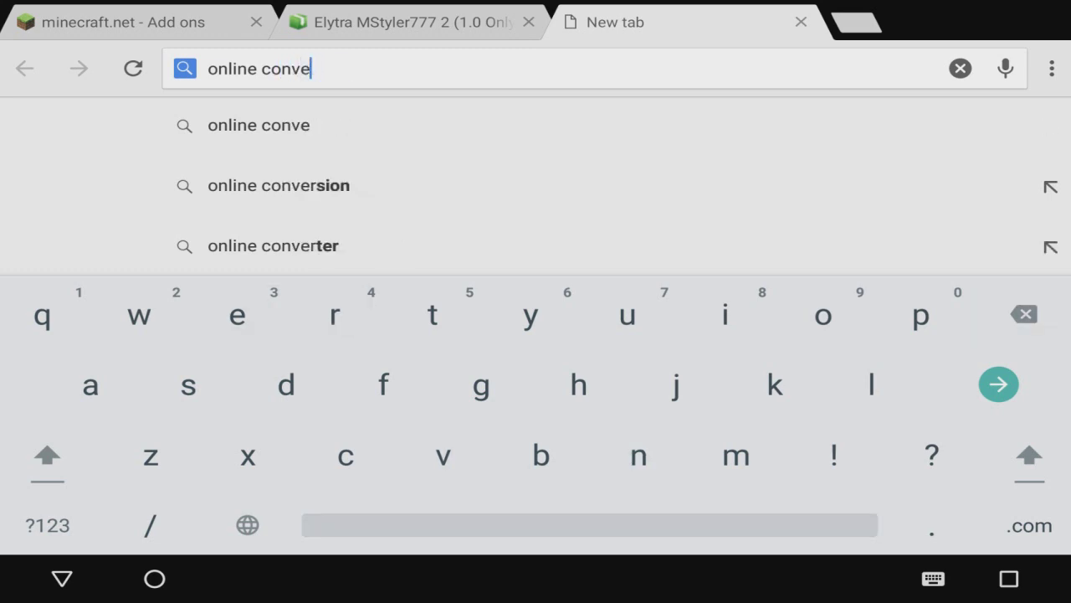
text(t)
key(BackSpace)
text(rt )
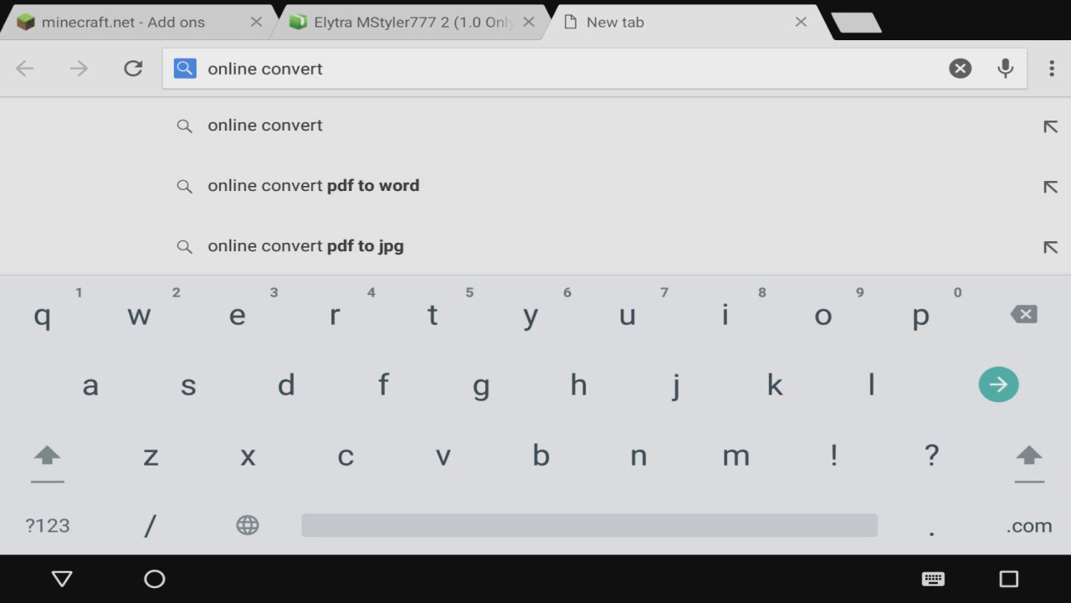
text(ogg)
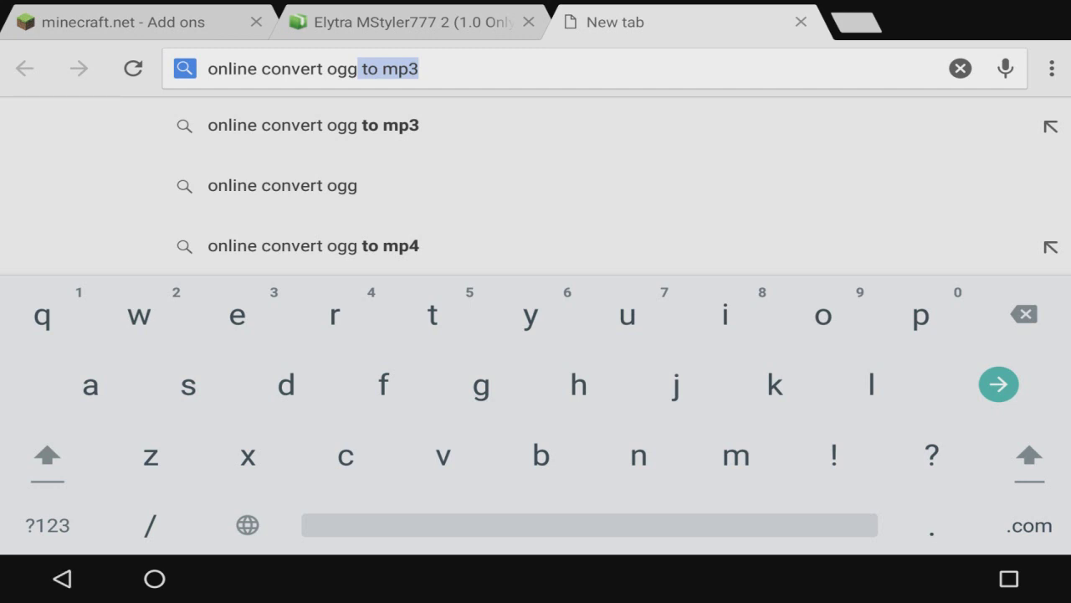
key(Return)
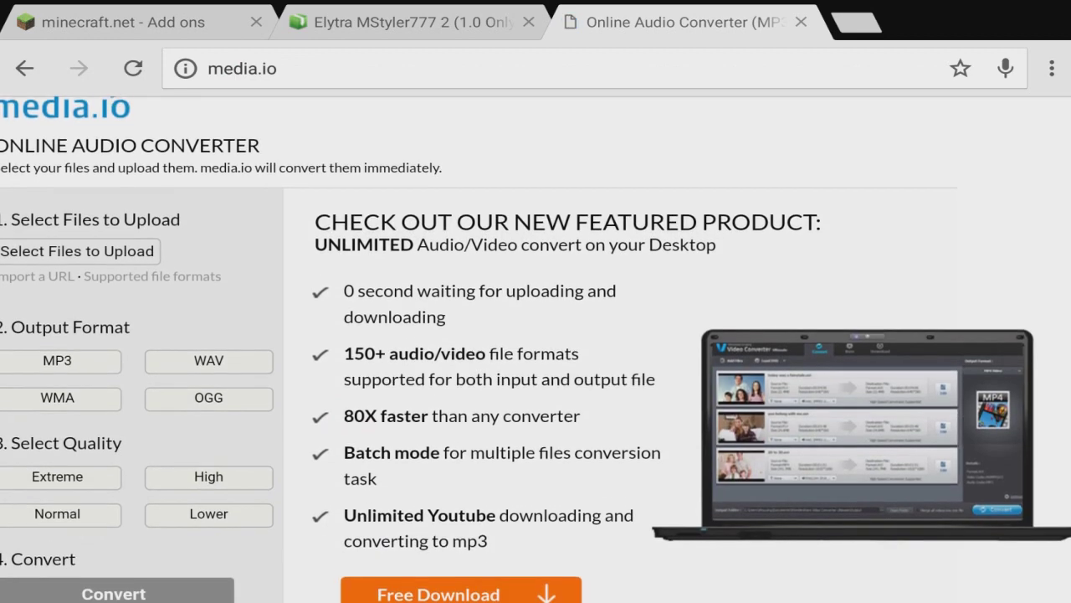
Step: Choose OGG output and upload the Logic song from the Downloads folder
scroll(536, 334, down, 1)
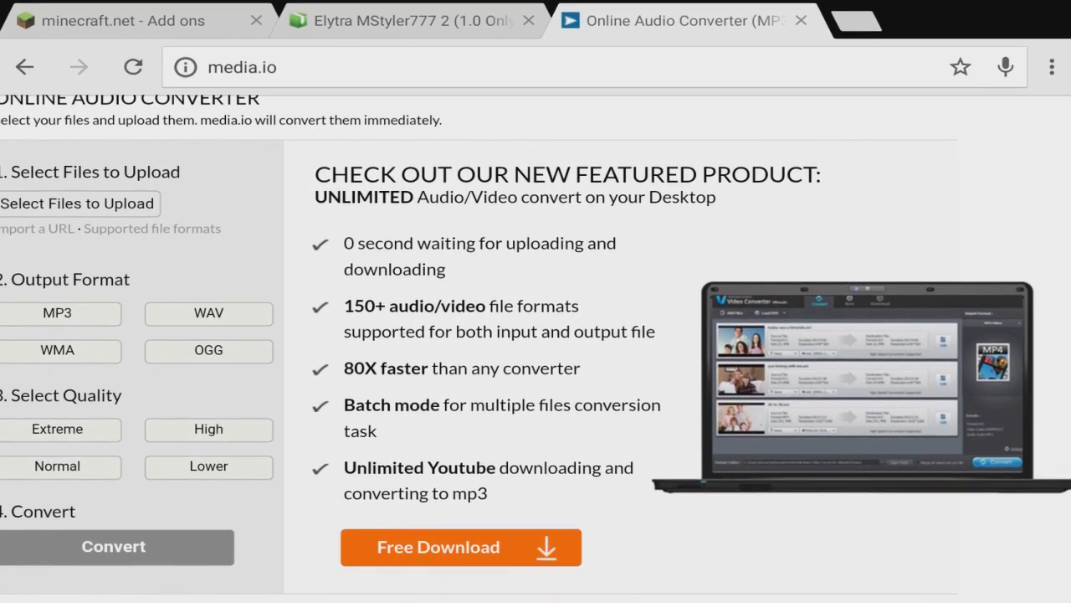
click(208, 347)
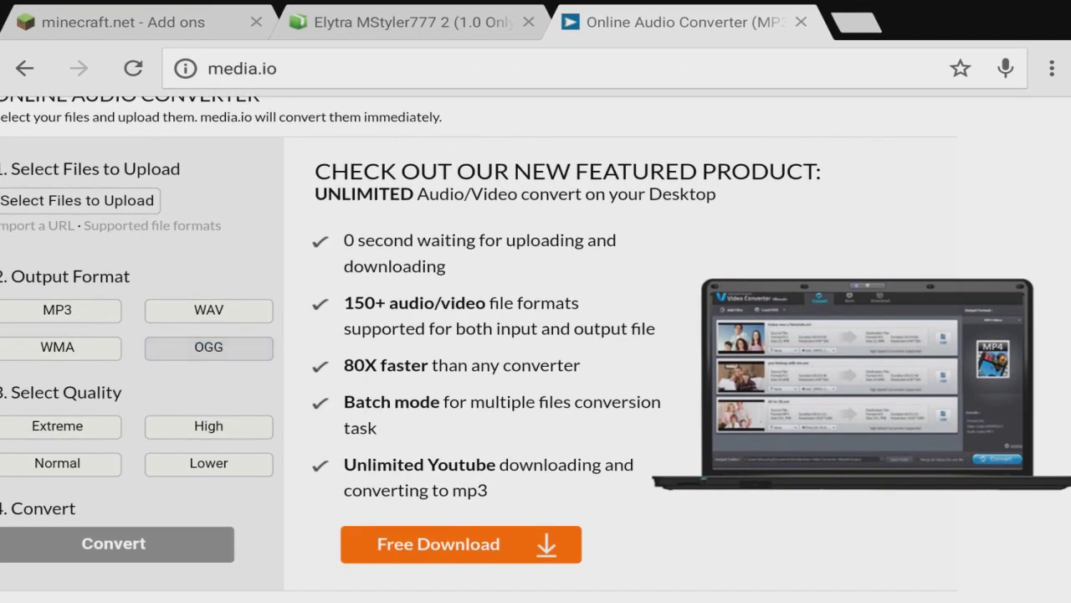
click(77, 200)
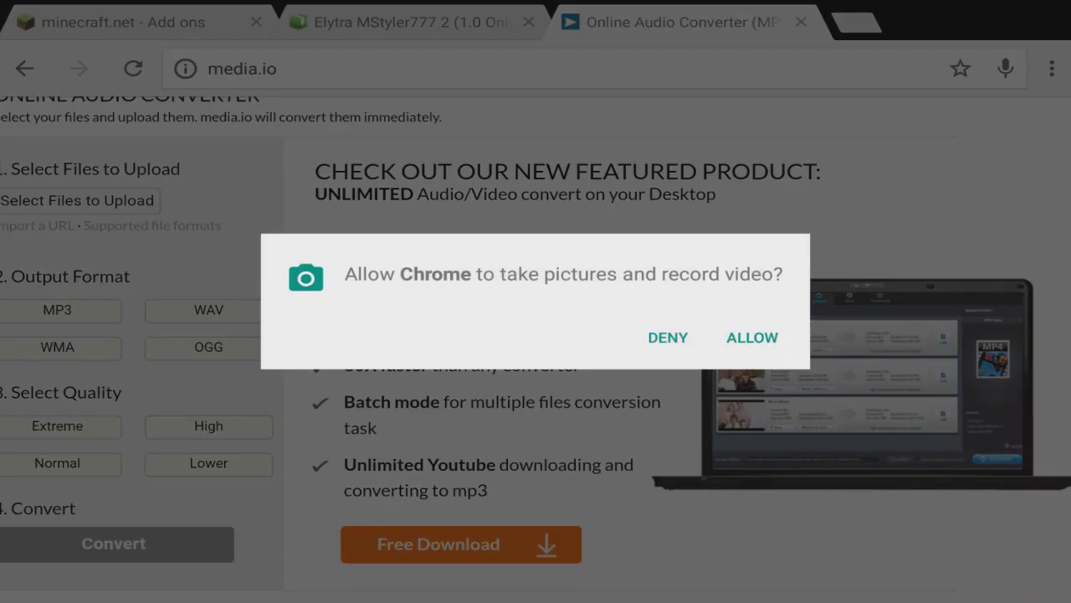
click(752, 337)
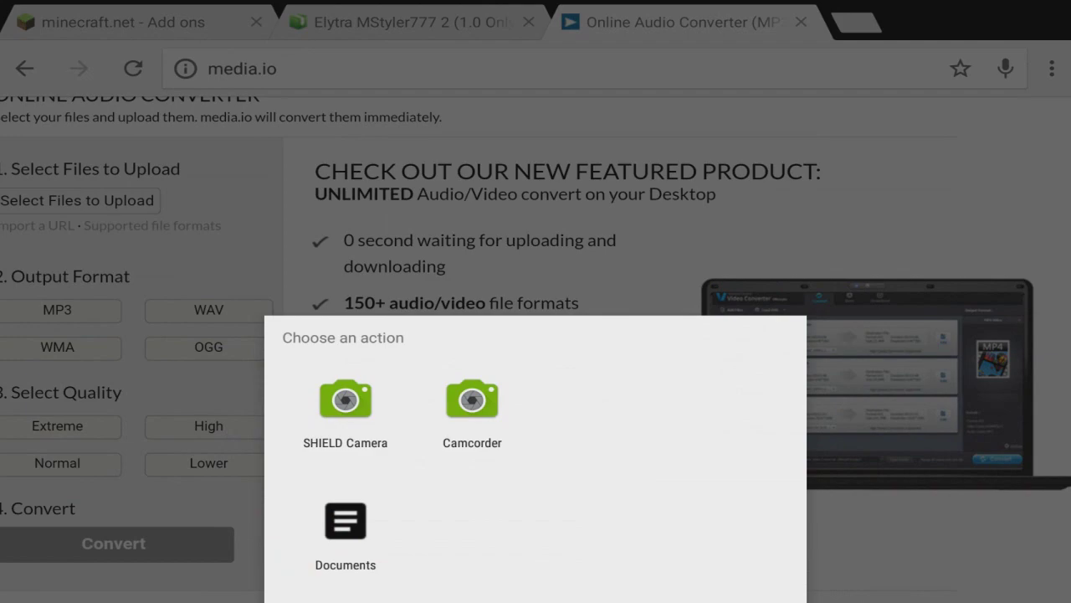
click(346, 532)
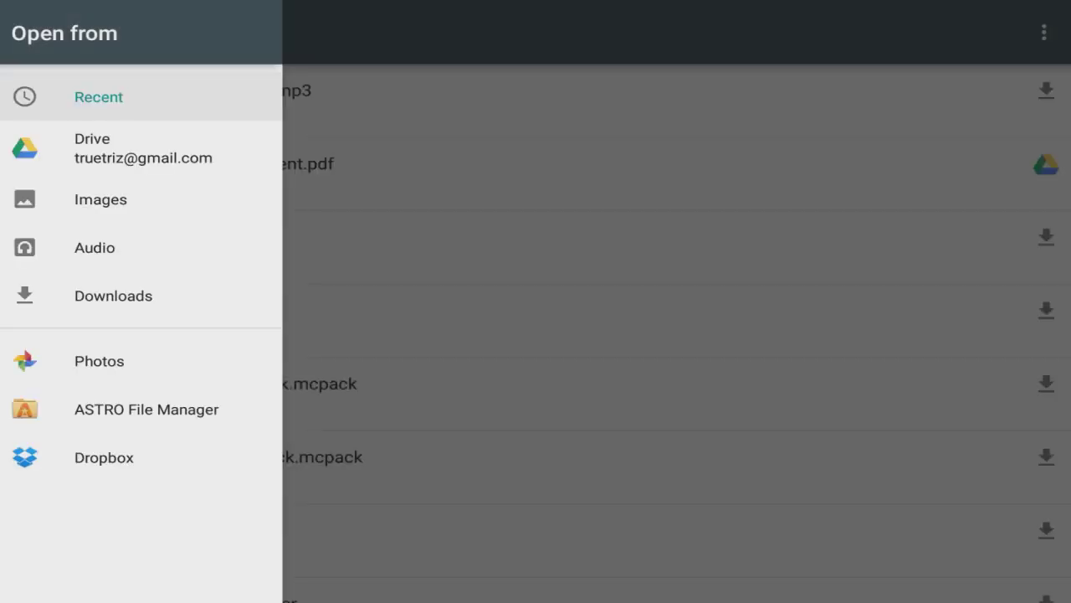
click(113, 296)
click(569, 100)
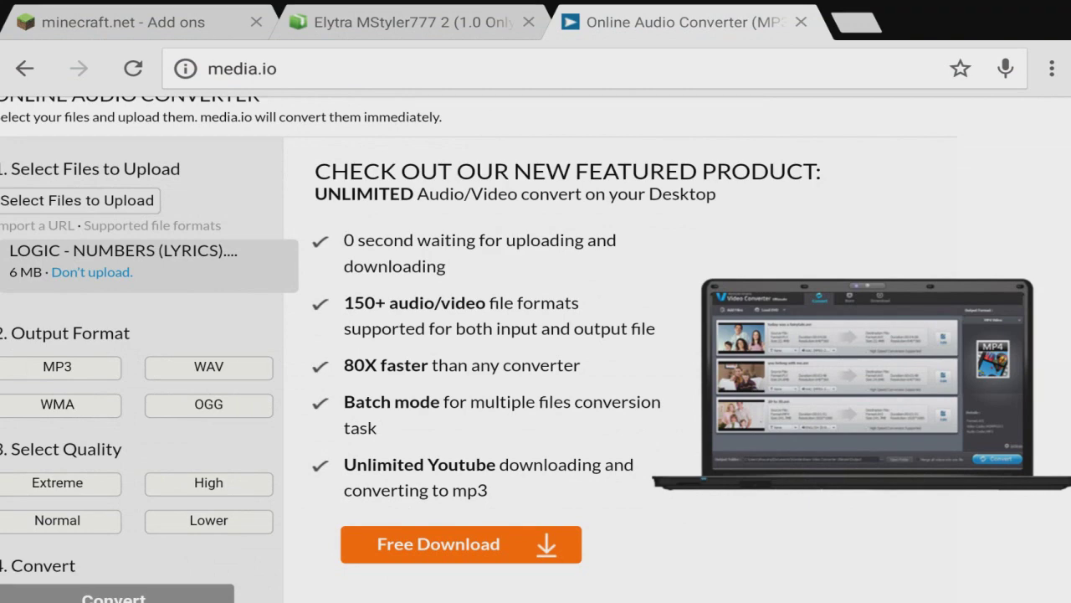
Step: Convert the uploaded Logic song to OGG at Normal quality
scroll(536, 335, down, 3)
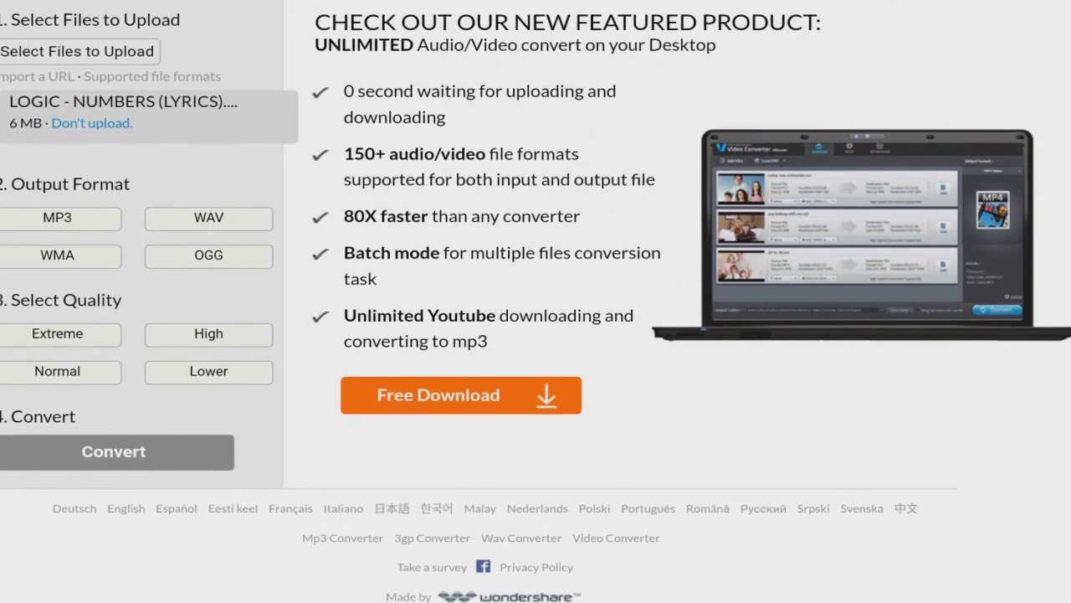
scroll(536, 335, up, 2)
click(208, 352)
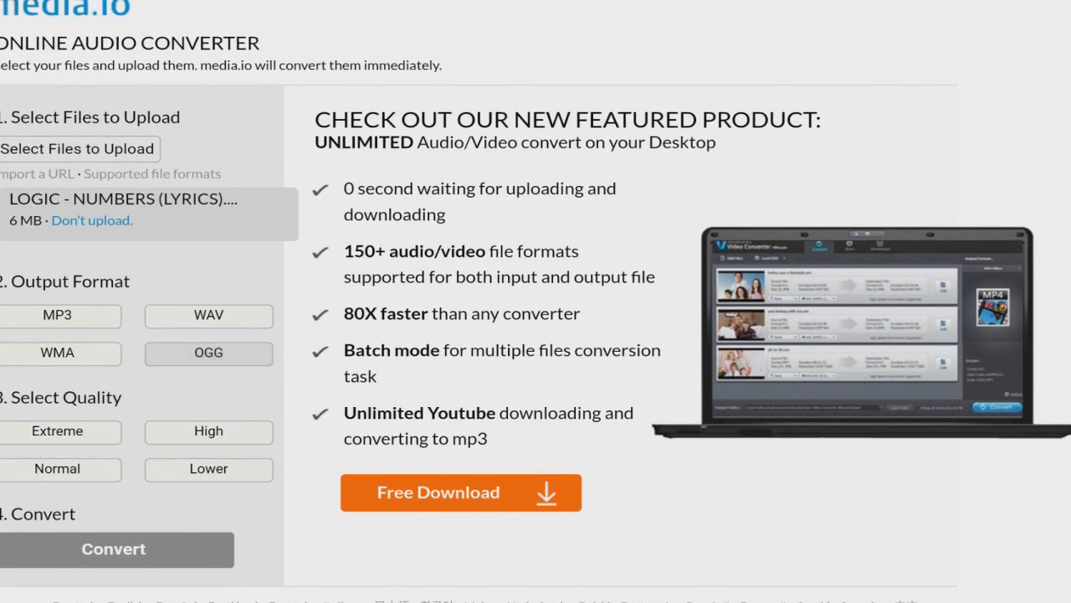
click(57, 468)
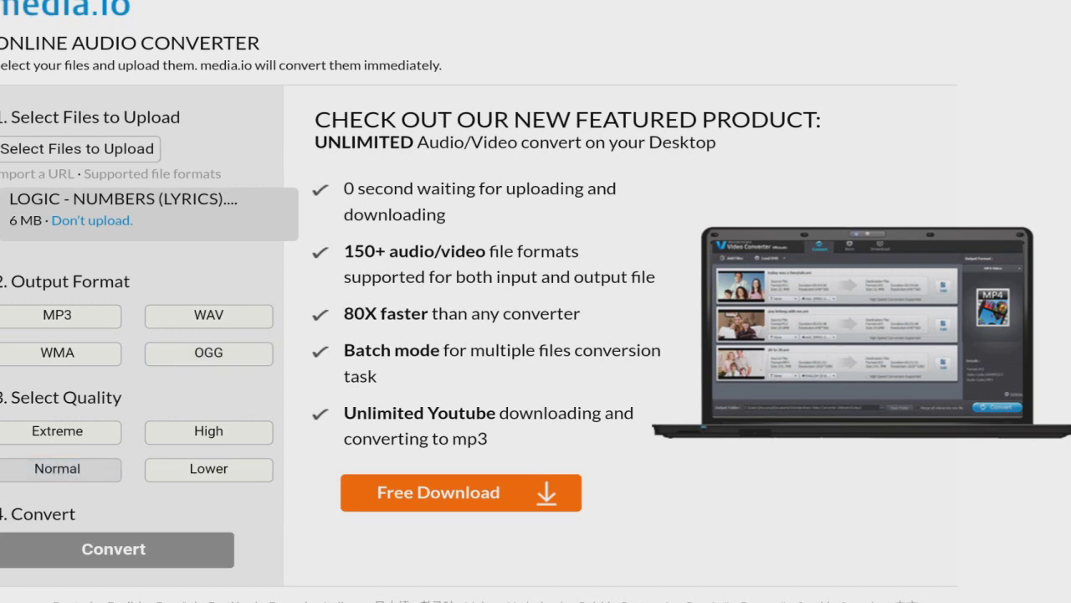
scroll(536, 335, down, 1)
click(114, 446)
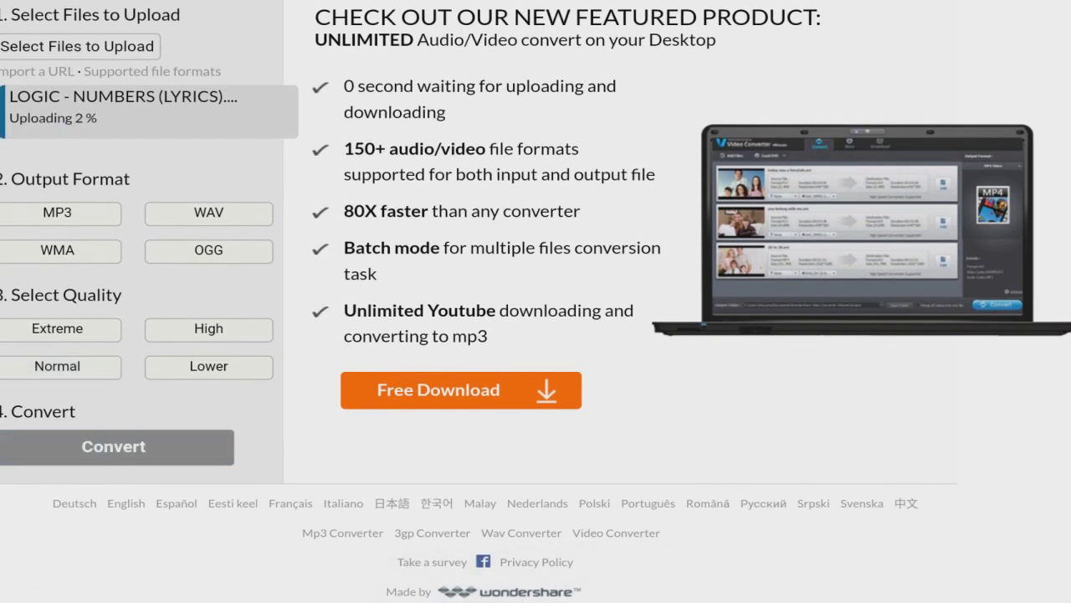
scroll(535, 335, up, 3)
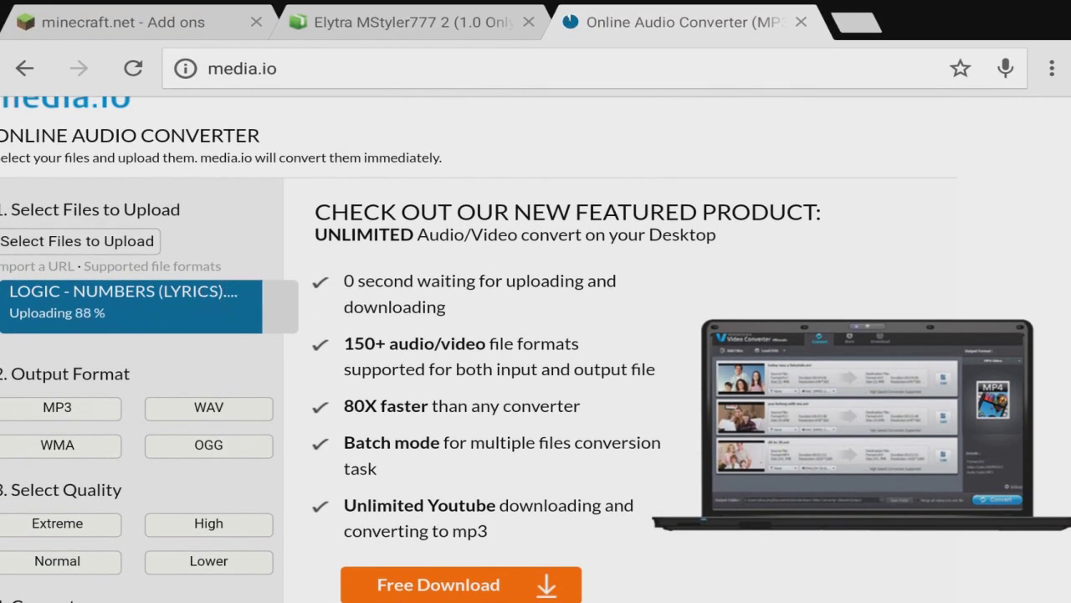
scroll(535, 335, down, 1)
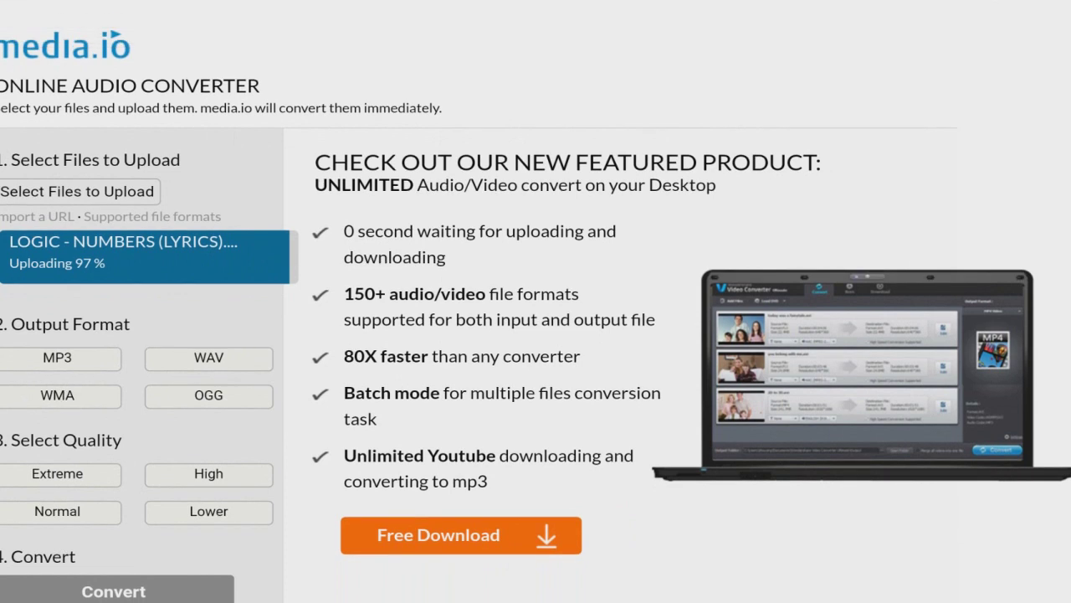
scroll(536, 334, down, 1)
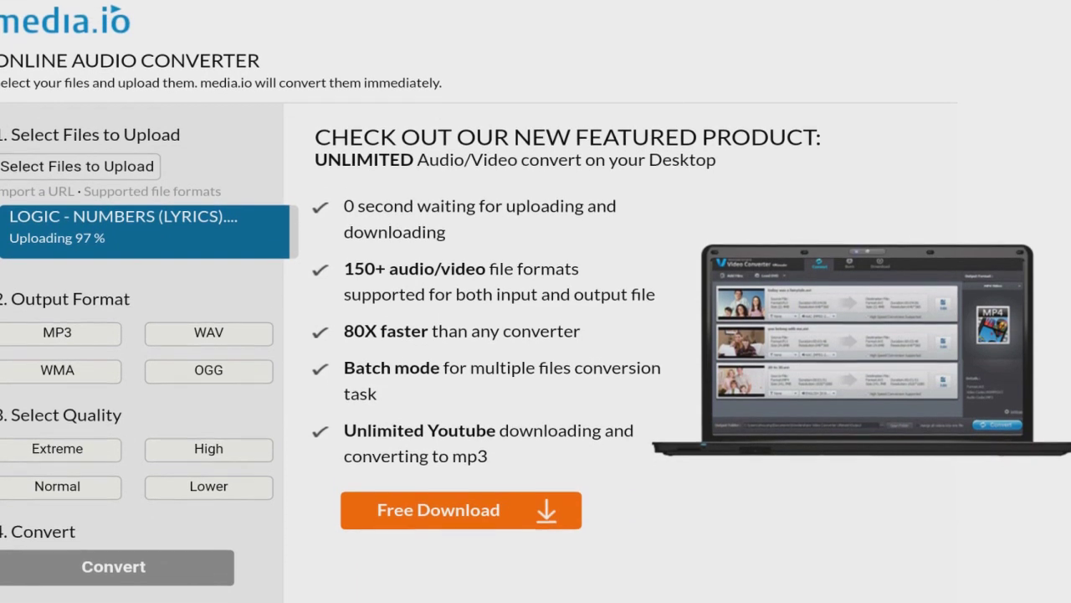
scroll(536, 335, down, 1)
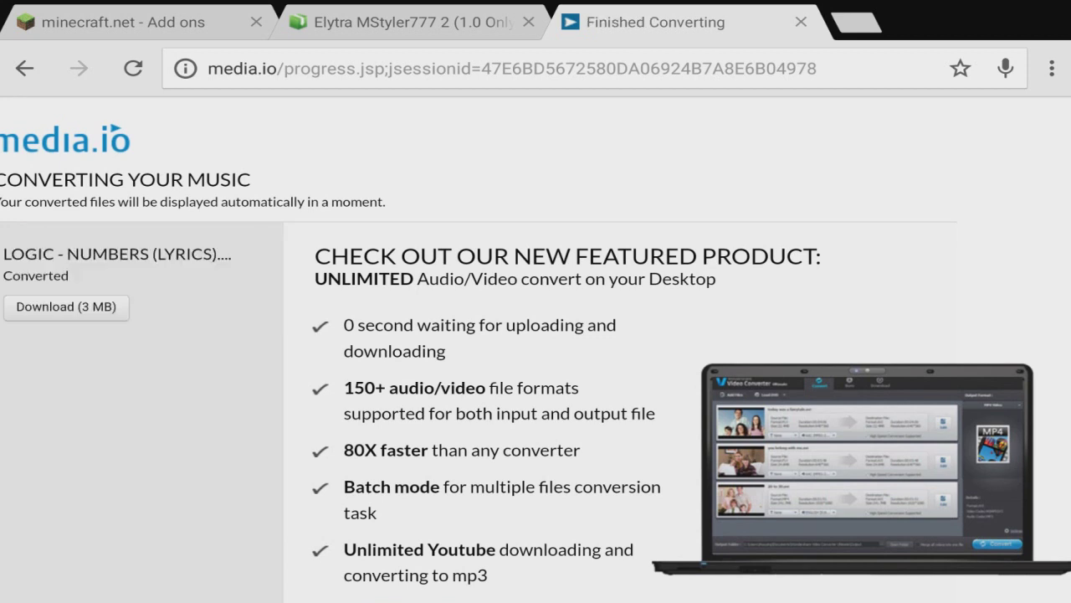
Step: Download the 3 MB converted OGG, verify it in notifications, and clear recent apps
click(66, 307)
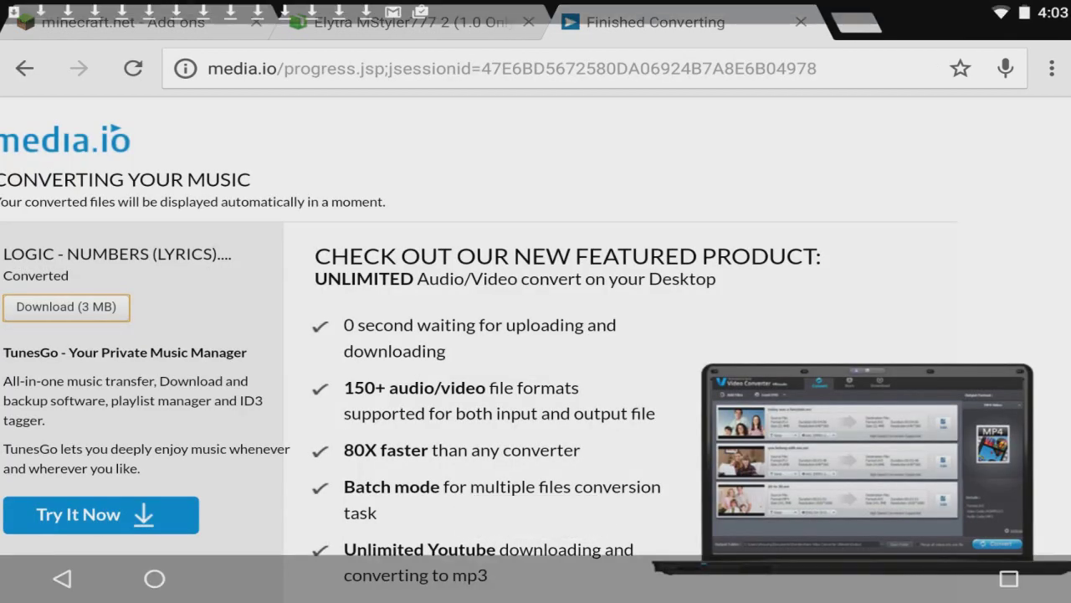
drag(787, 9, 787, 502)
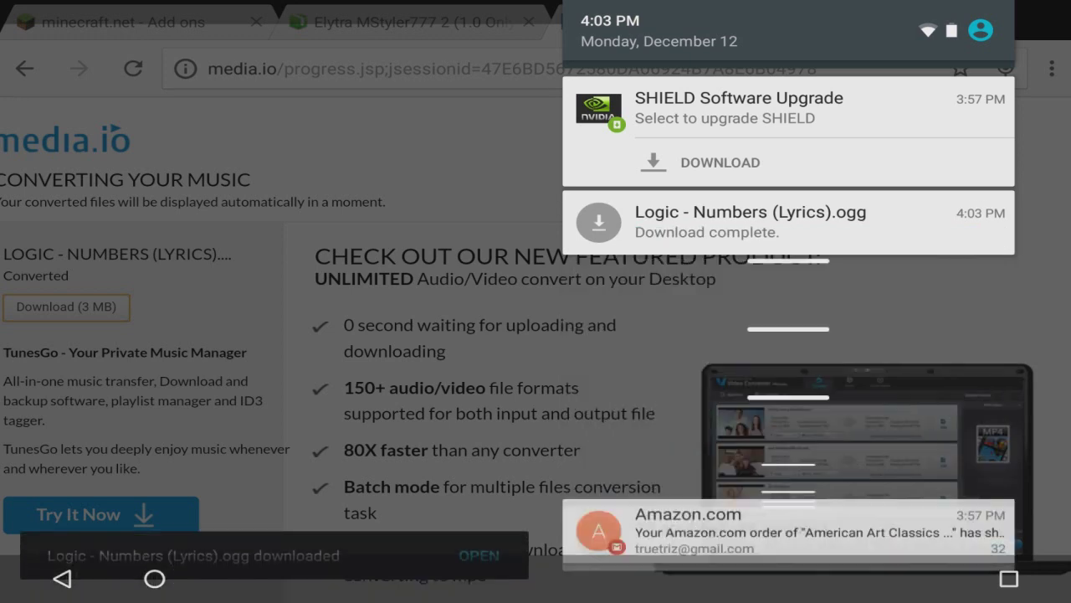
scroll(788, 351, down, 2)
scroll(788, 352, down, 3)
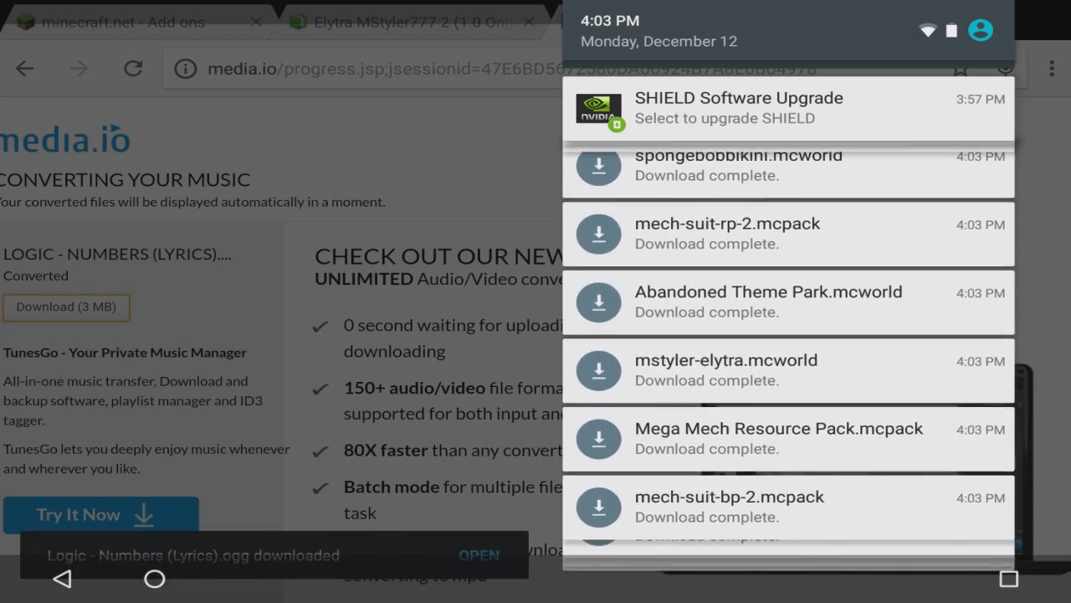
scroll(789, 351, down, 3)
scroll(789, 351, down, 1)
drag(787, 469, 787, 83)
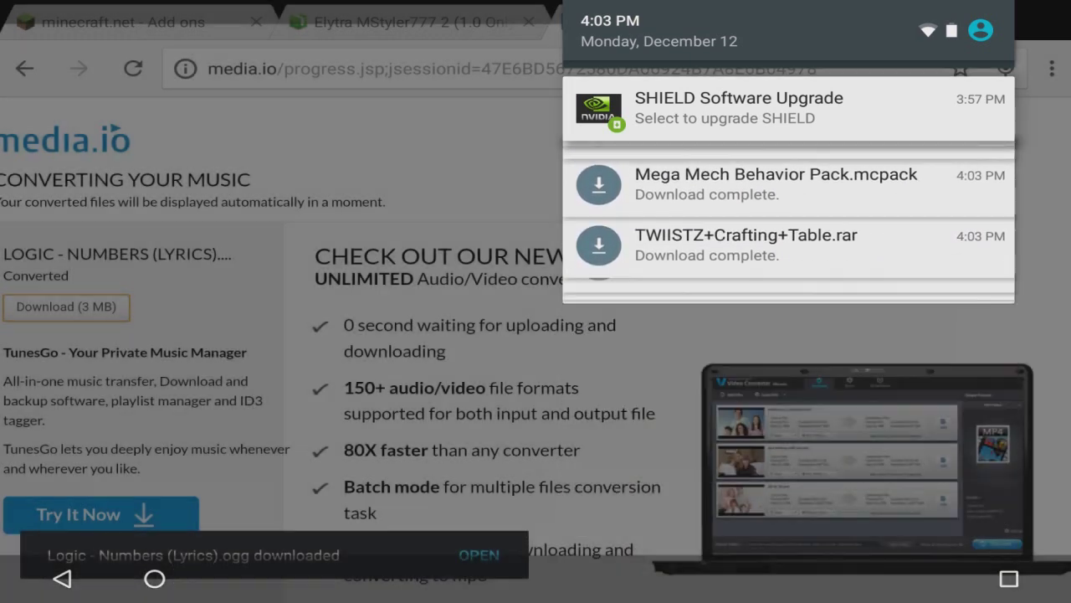
key(alt+Tab)
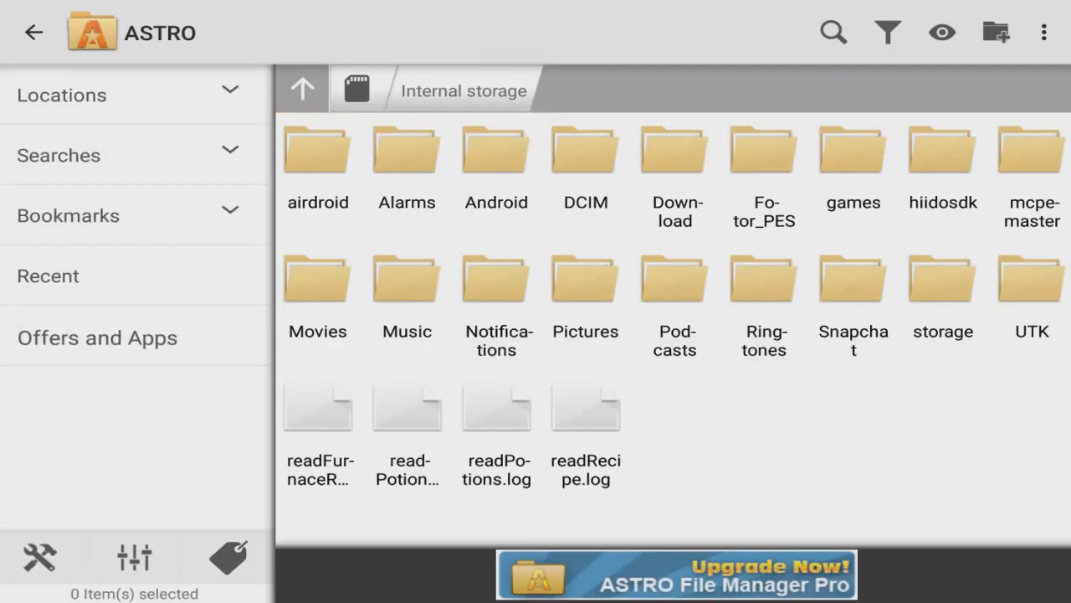
Step: Check the Download folder's second Logic file properties: a 3.43 MB audio/ogg file
click(675, 151)
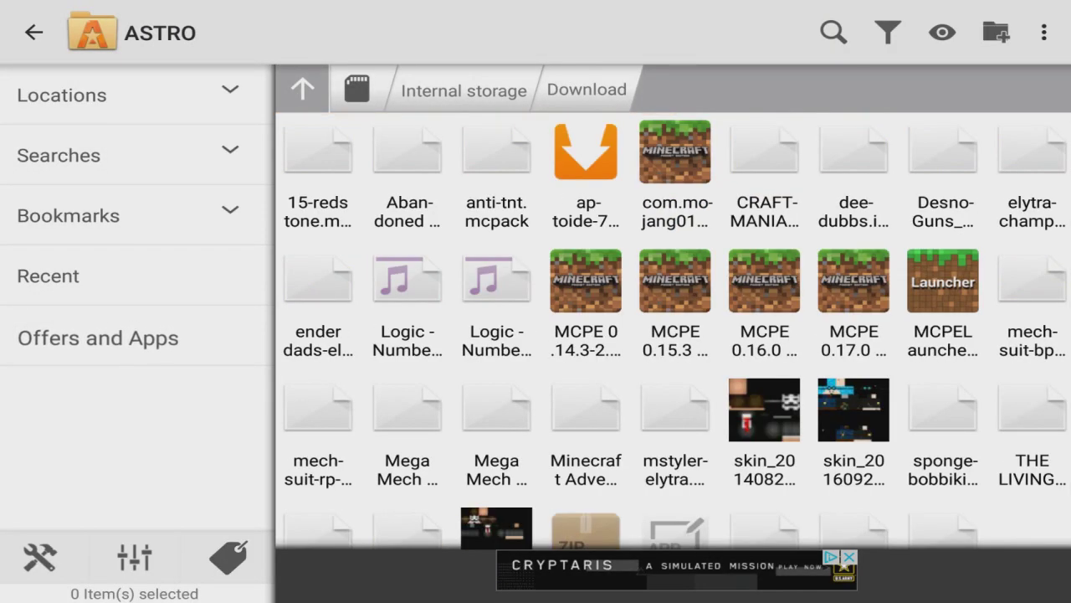
scroll(675, 330, down, 2)
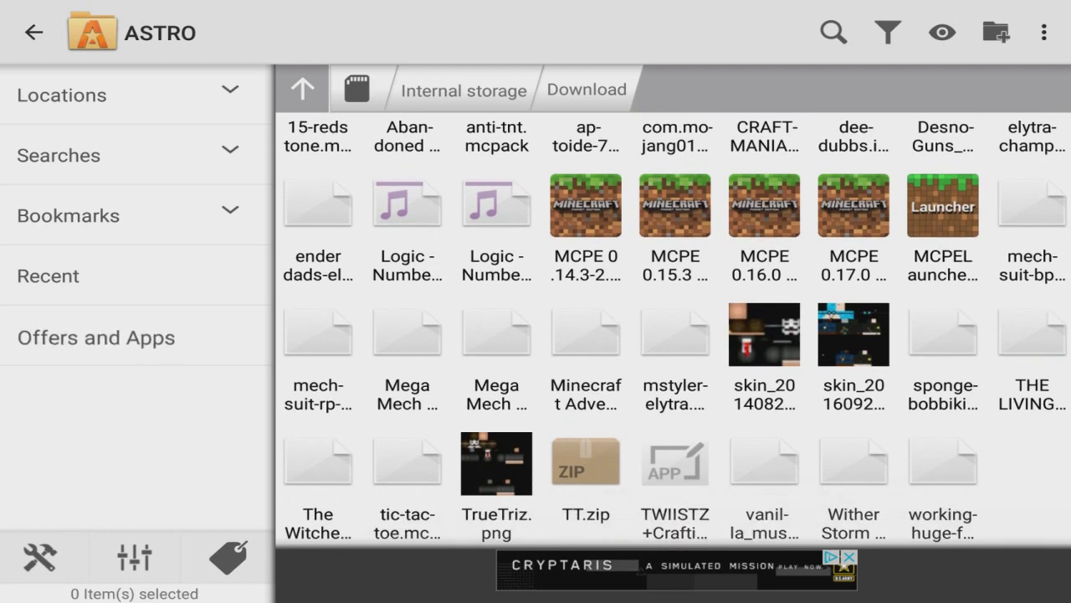
scroll(675, 331, up, 2)
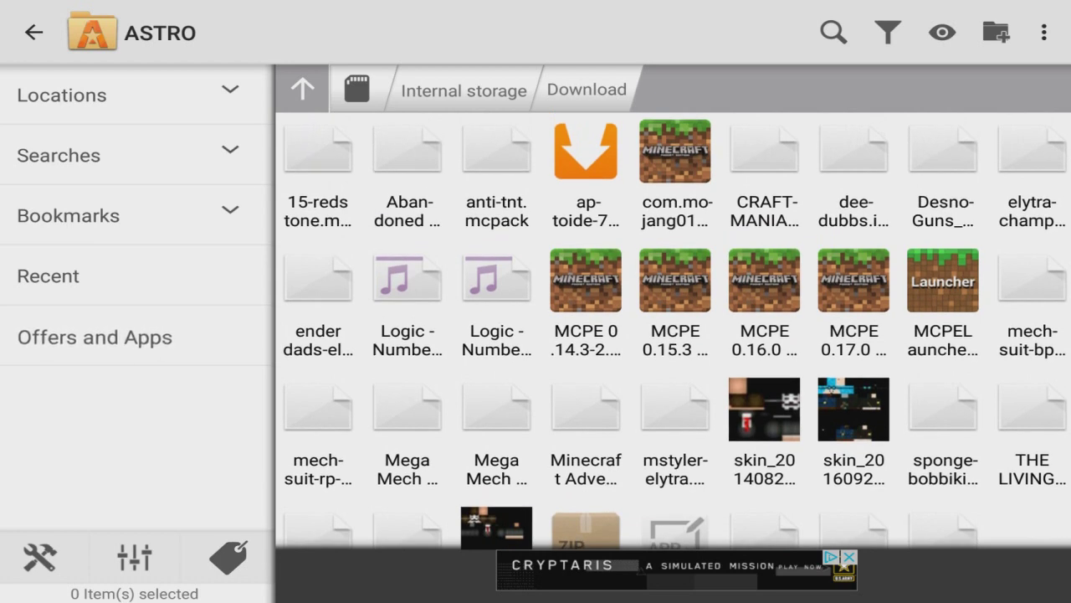
click(497, 301)
click(1052, 32)
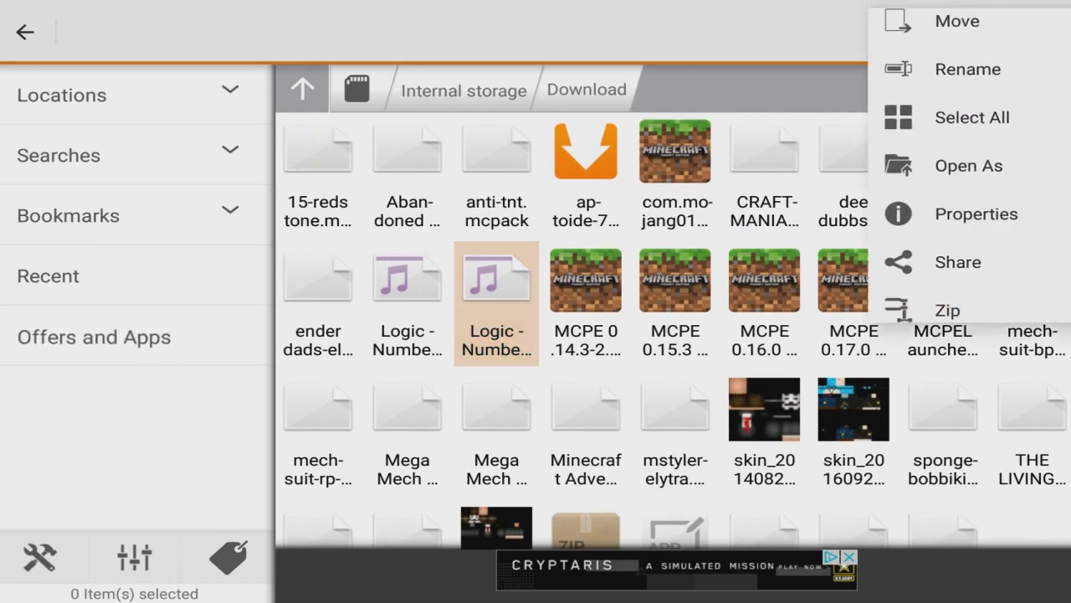
click(971, 226)
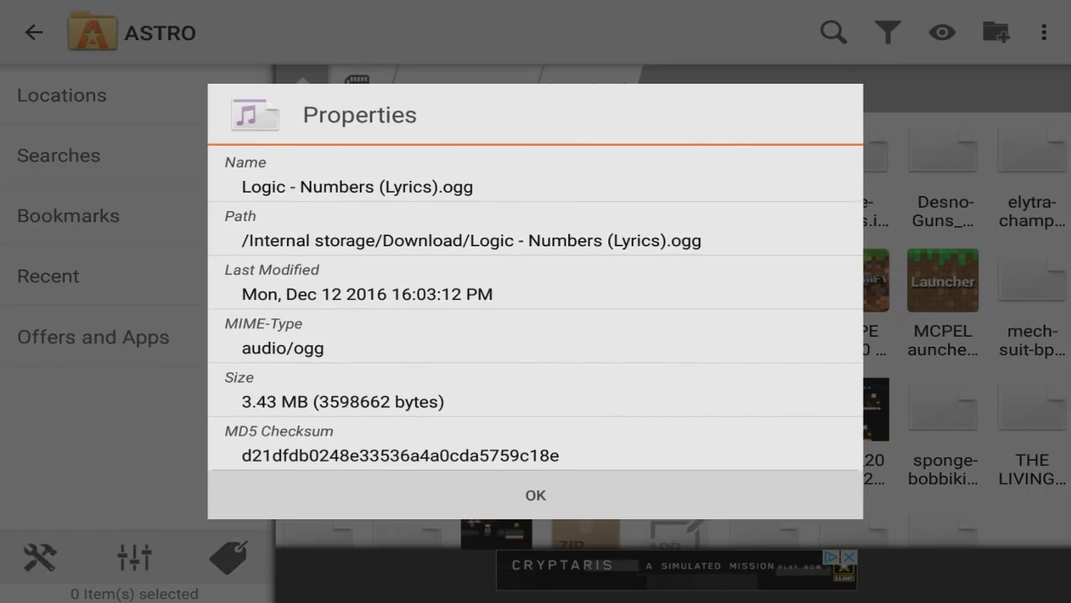
click(536, 494)
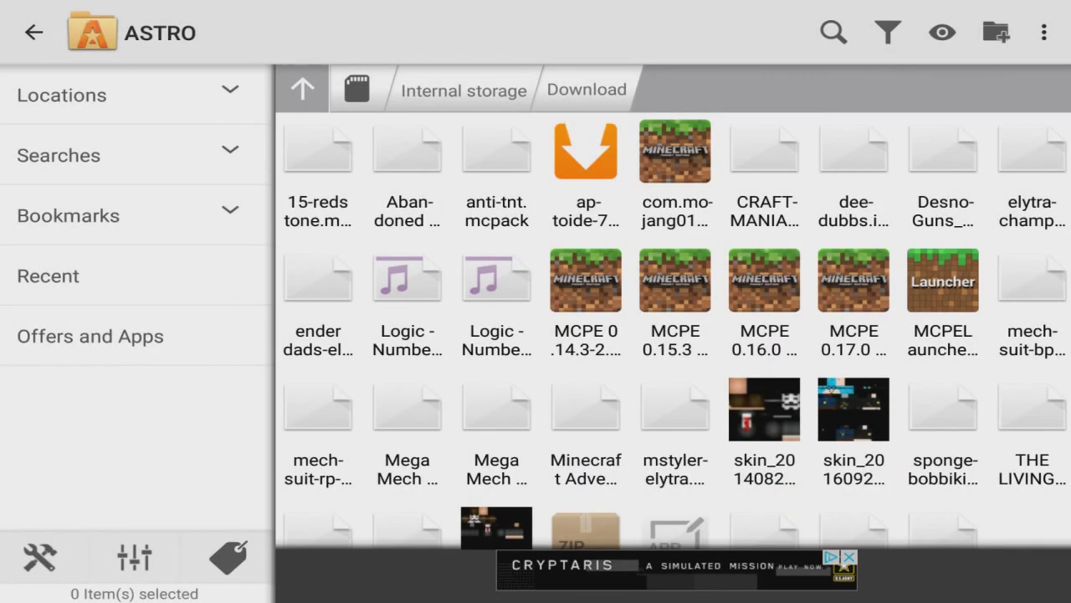
Step: Copy the Logic OGG file and navigate to games/com.mojang/resource_packs
click(496, 303)
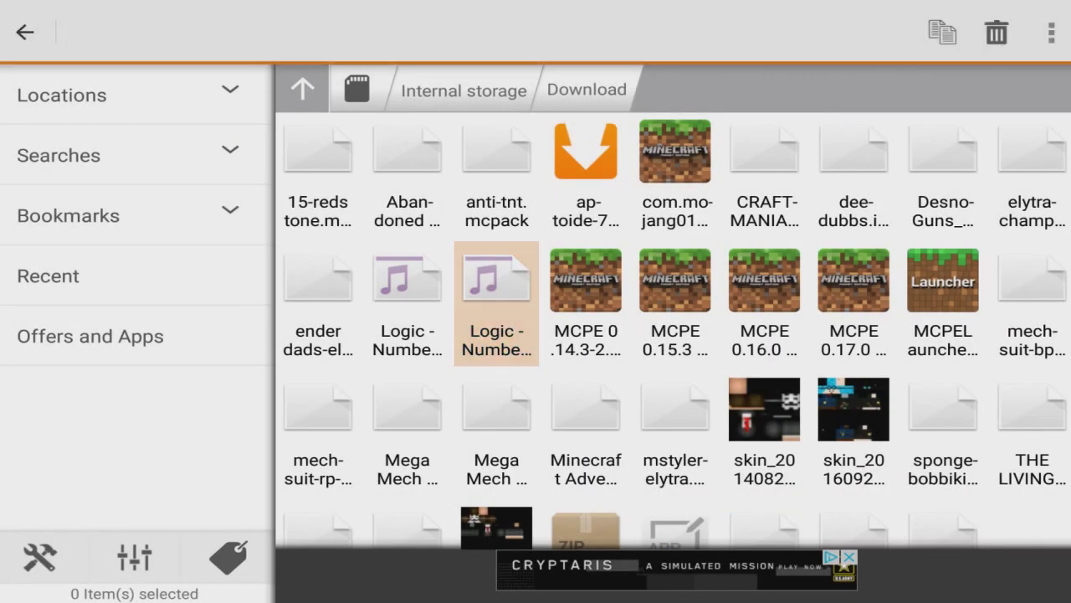
click(943, 32)
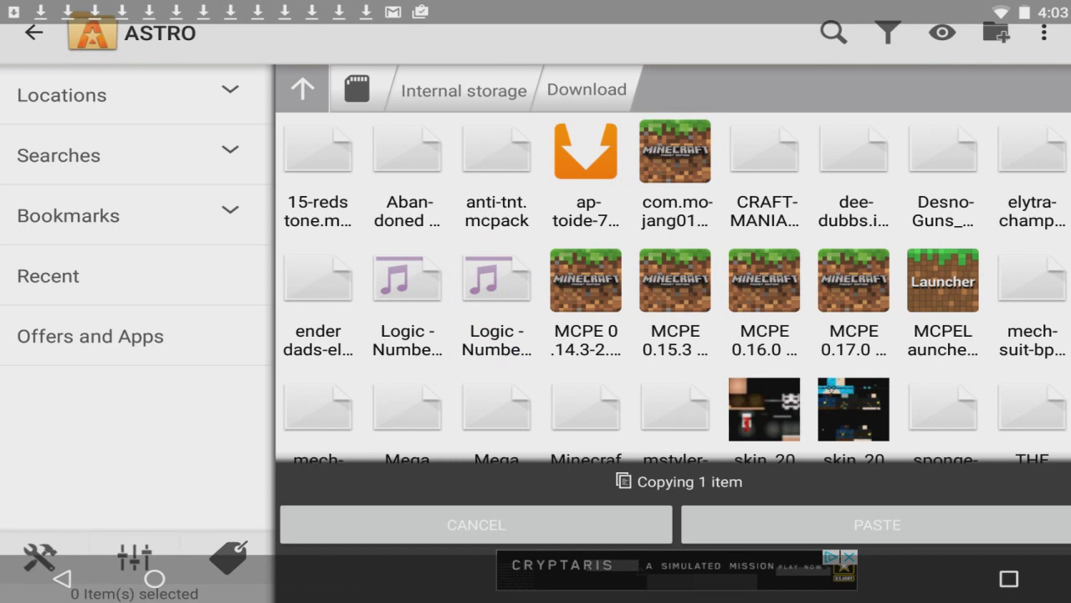
click(62, 577)
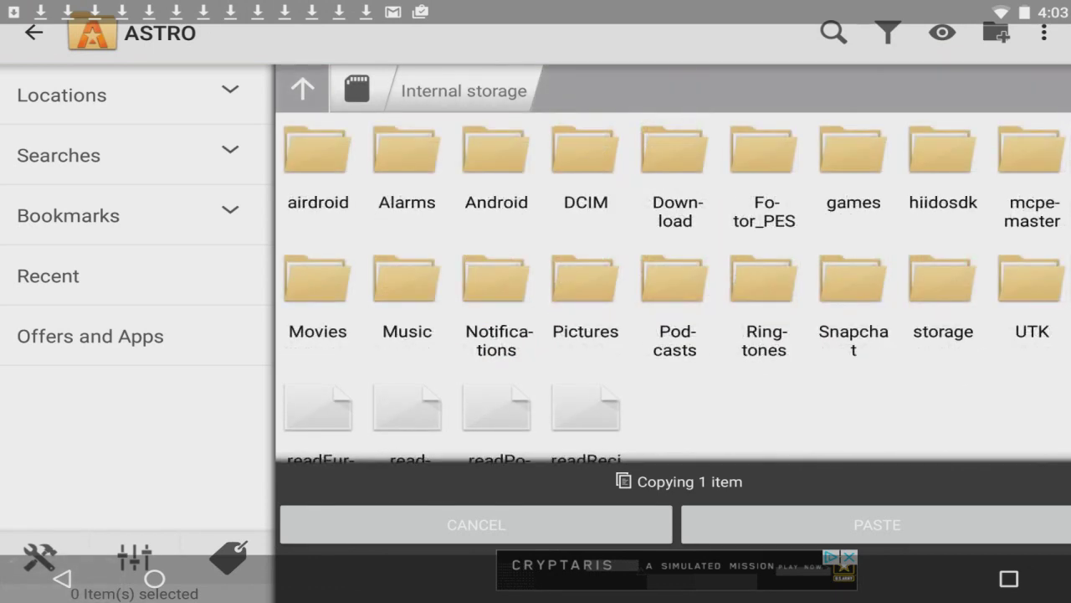
click(853, 168)
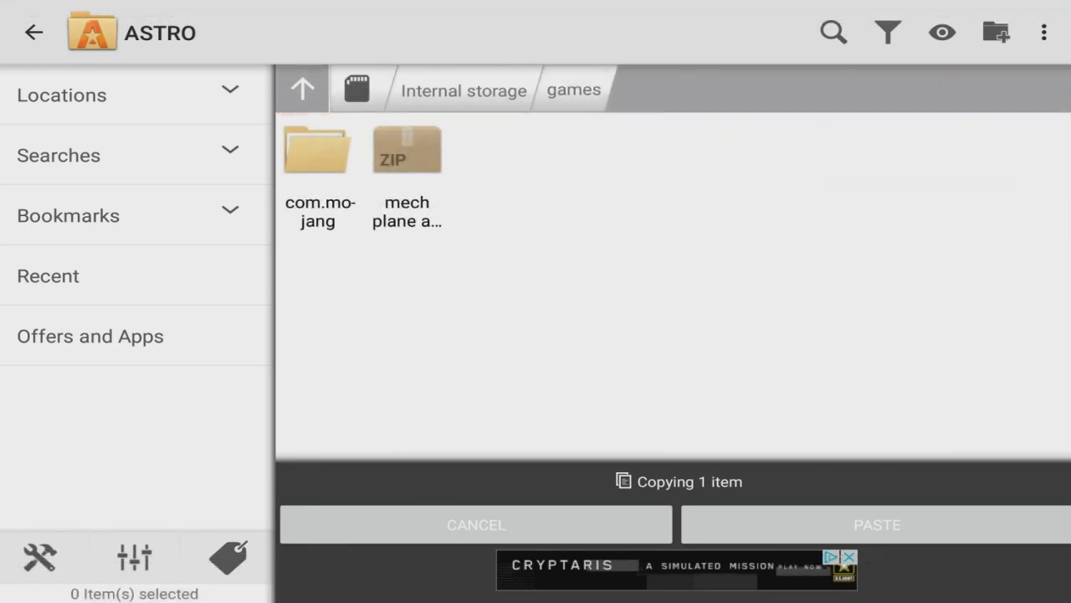
click(317, 155)
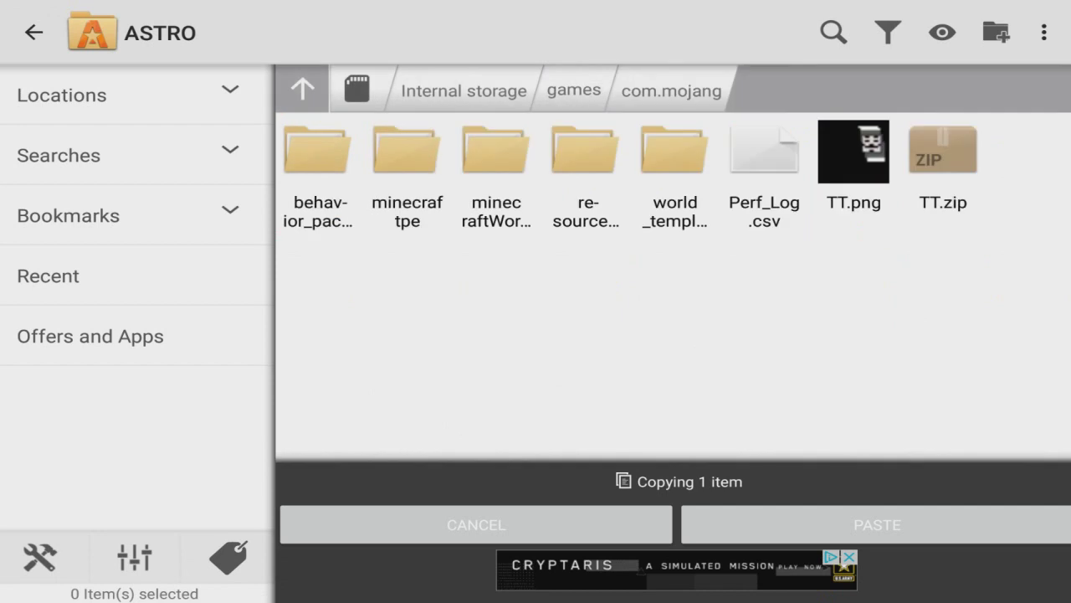
click(585, 152)
Step: Paste it into vanilla_music's sounds/music/menu folder beside menu1–menu4.ogg
click(585, 153)
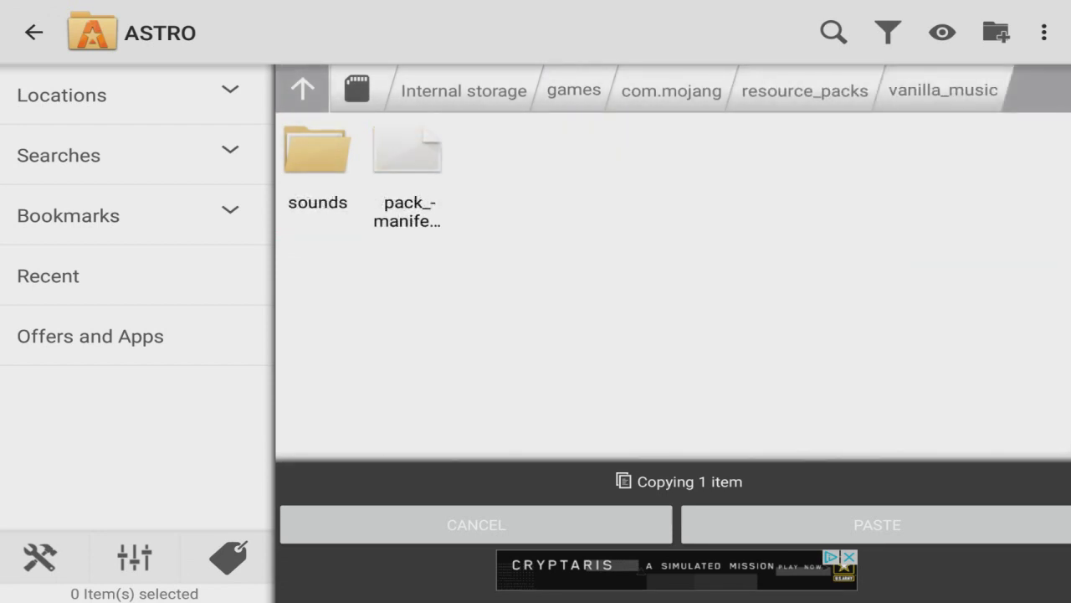
click(317, 154)
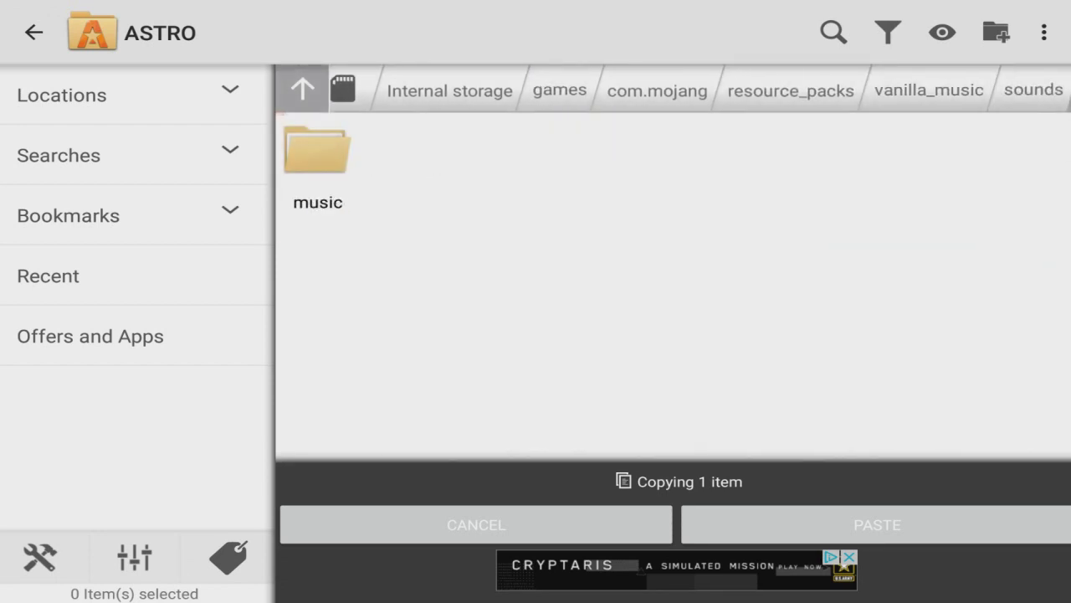
click(407, 154)
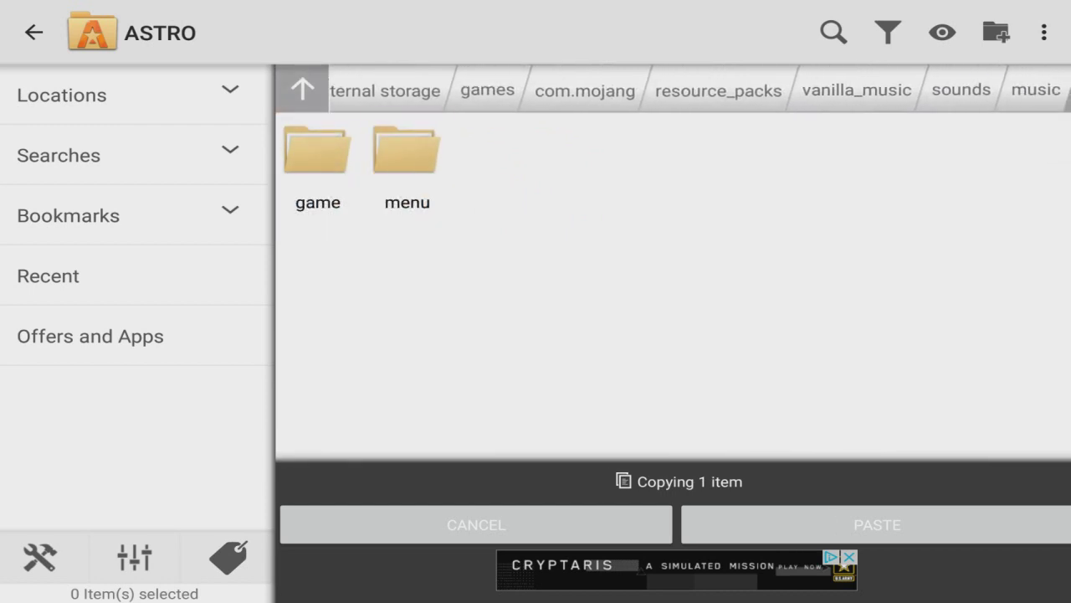
click(877, 524)
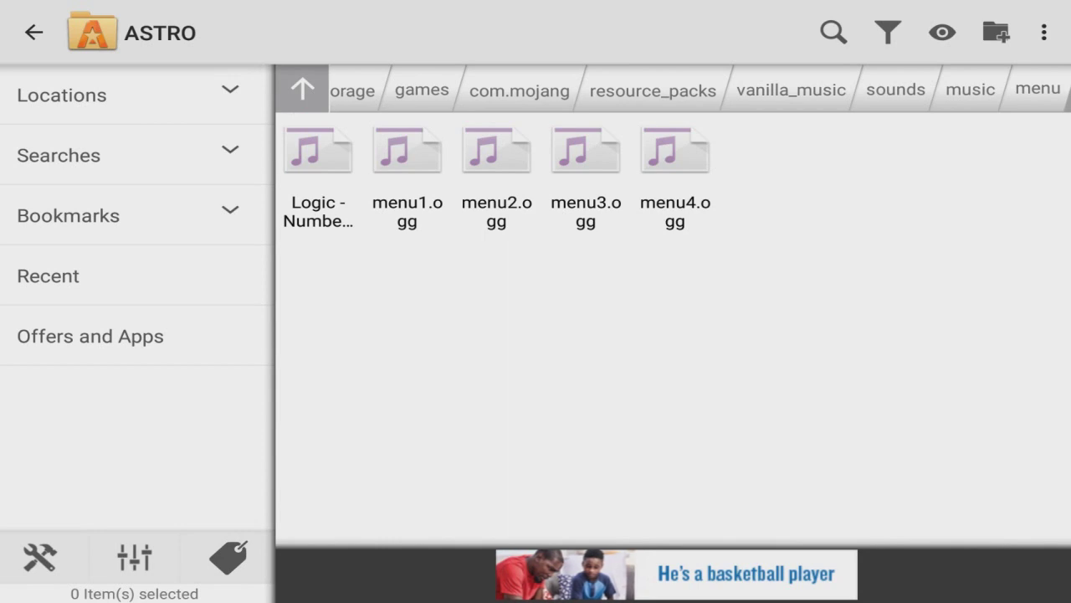
click(318, 174)
Step: Delete menu1.ogg from the menu folder, confirming the deletion
click(317, 174)
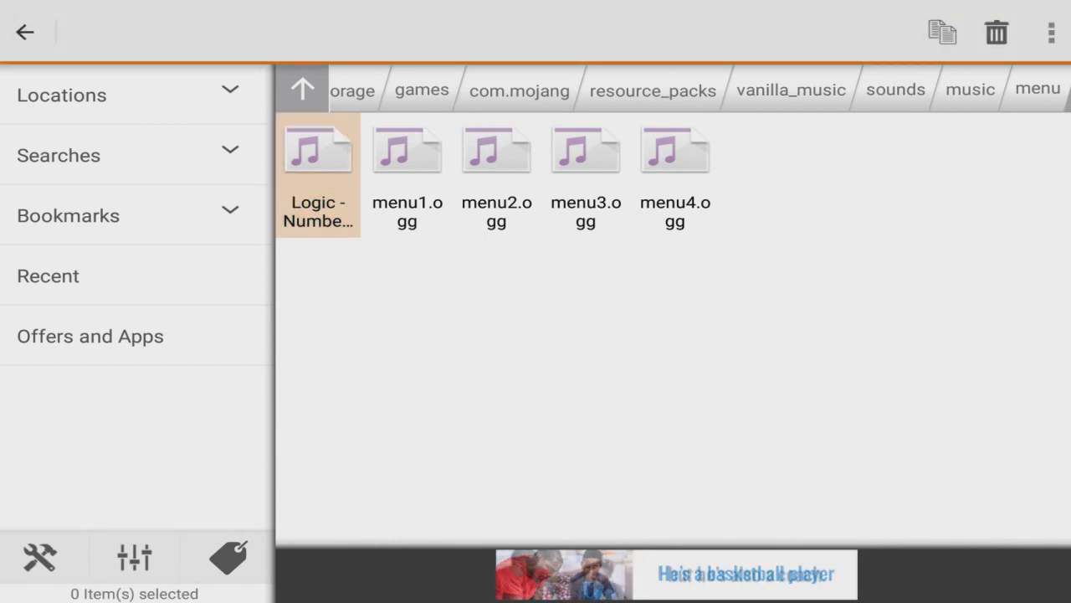
click(318, 176)
click(407, 176)
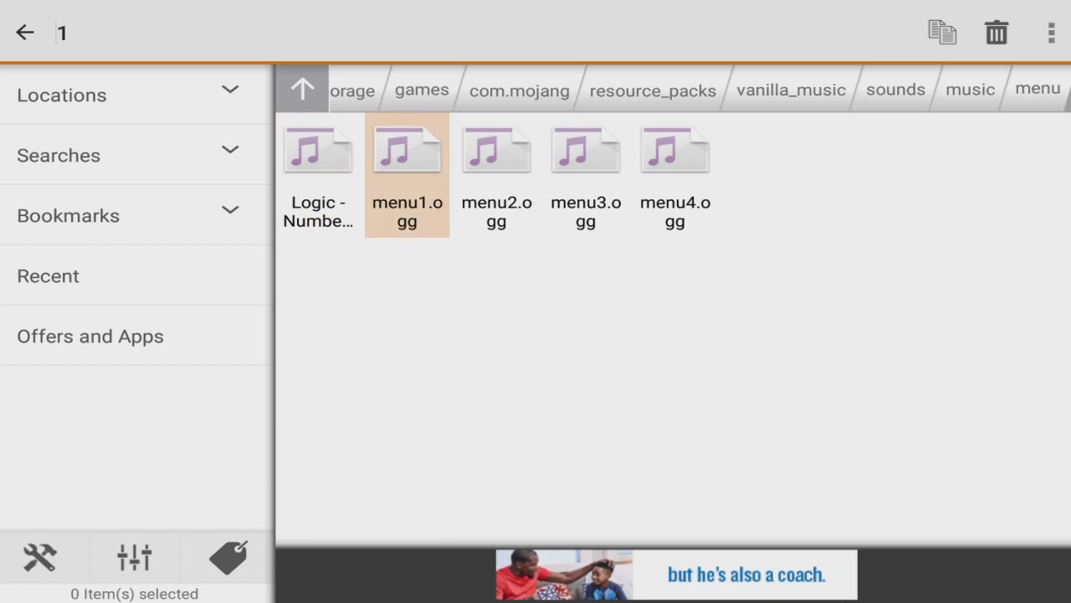
click(406, 176)
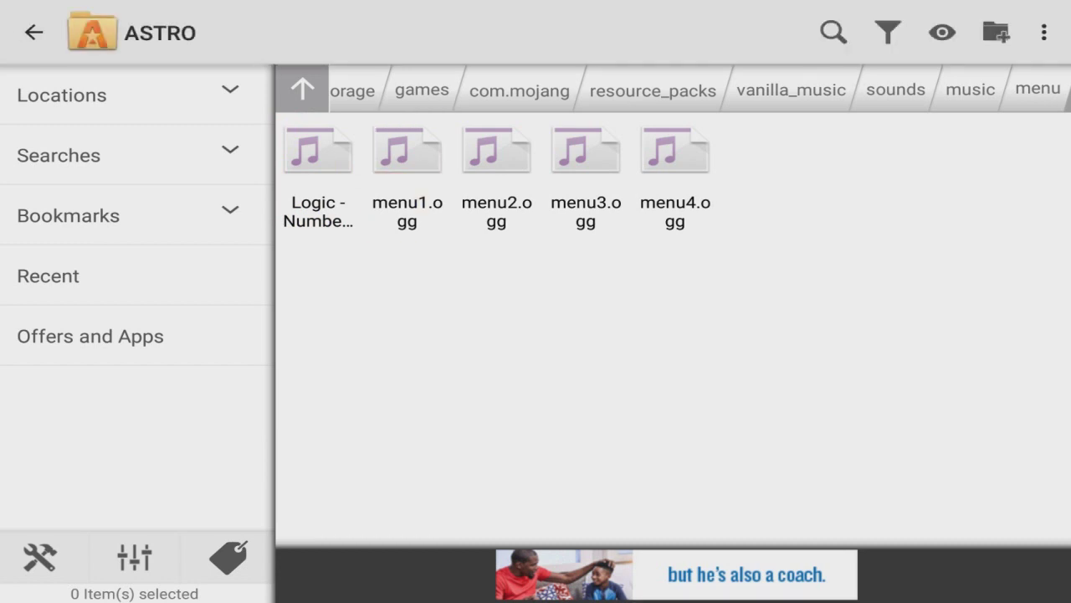
click(407, 176)
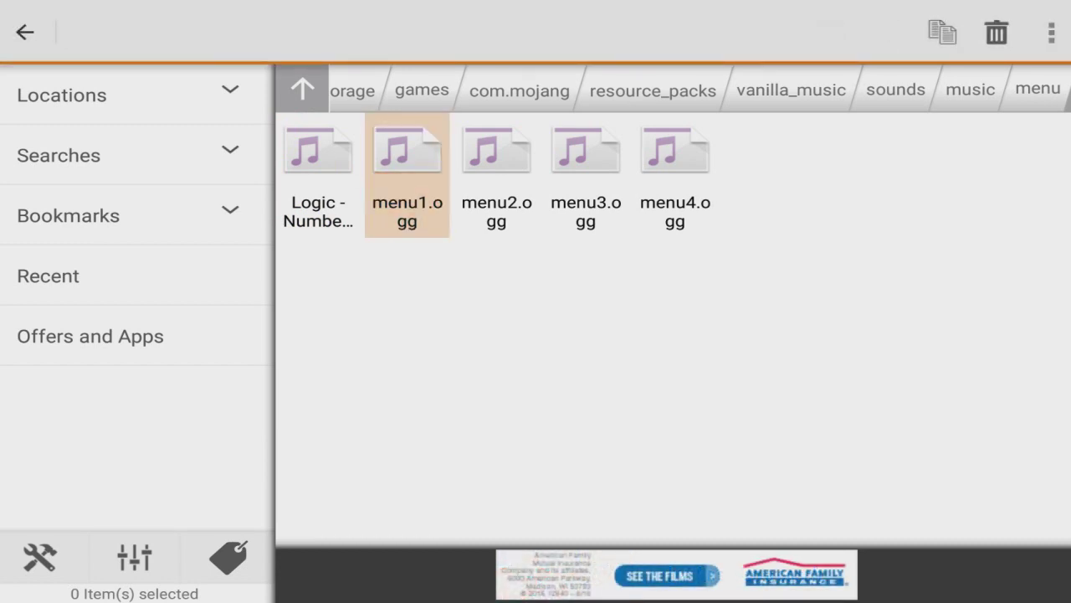
click(996, 32)
click(699, 376)
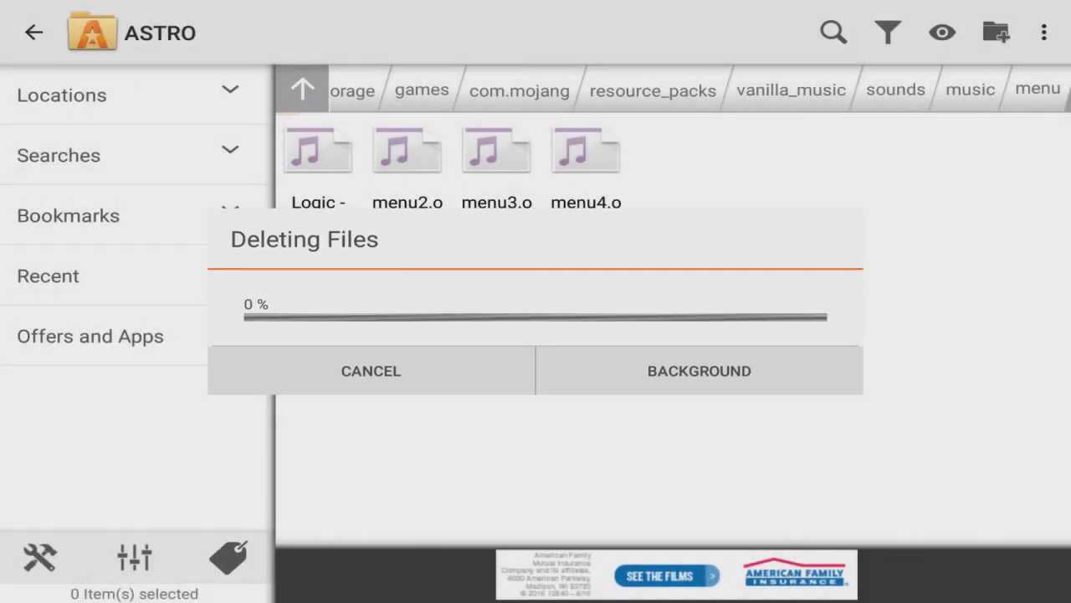
click(318, 175)
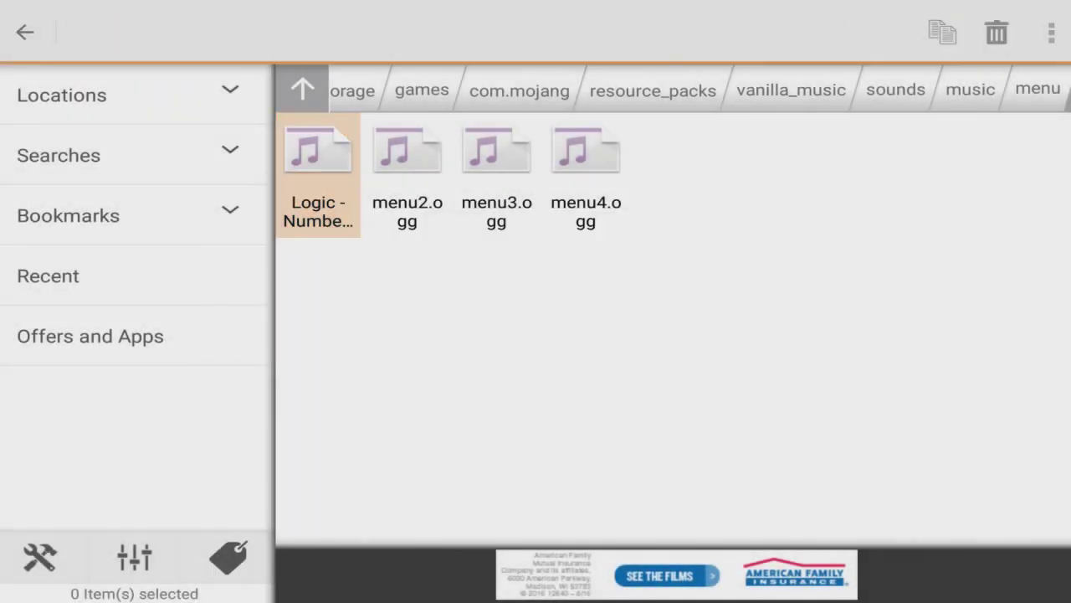
click(1046, 34)
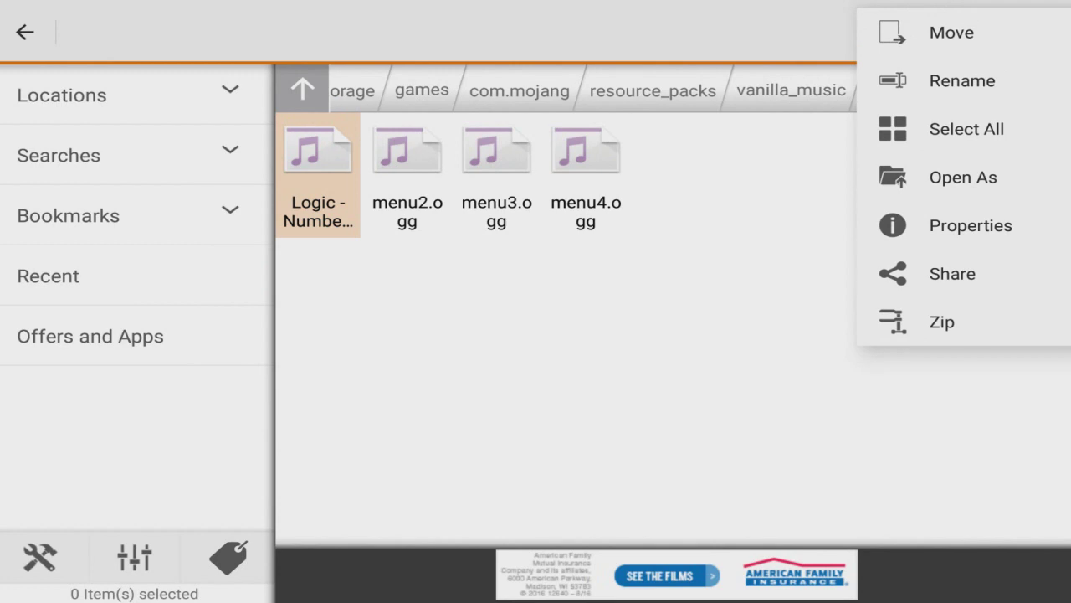
Step: Rename 'Logic - Numbers (Lyrics).ogg' to 'menu1.ogg' and exit to the home screen
click(962, 80)
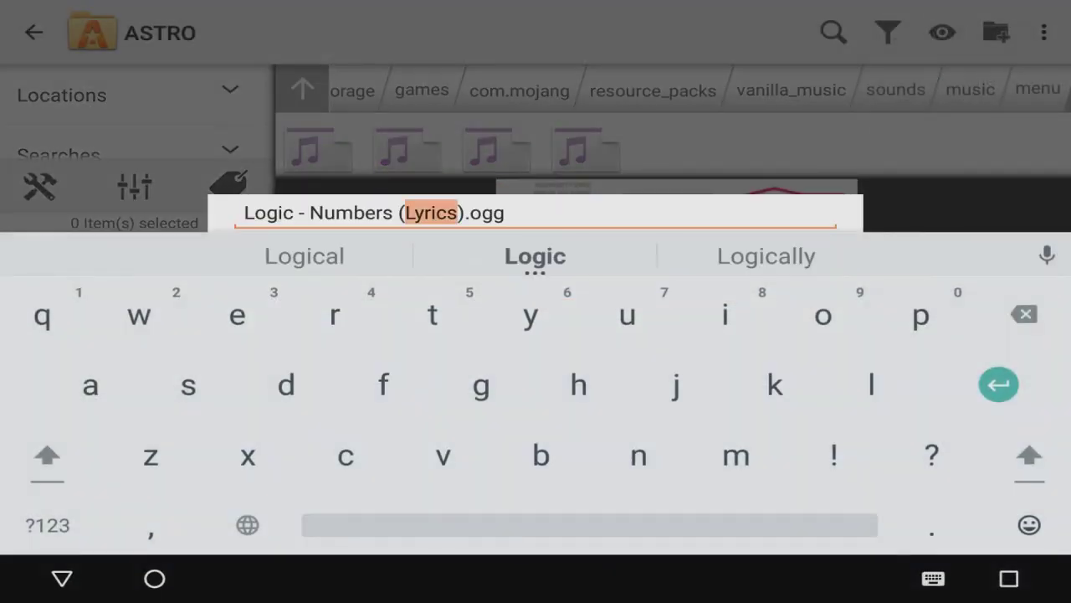
key(BackSpace)
key(BackSpace)
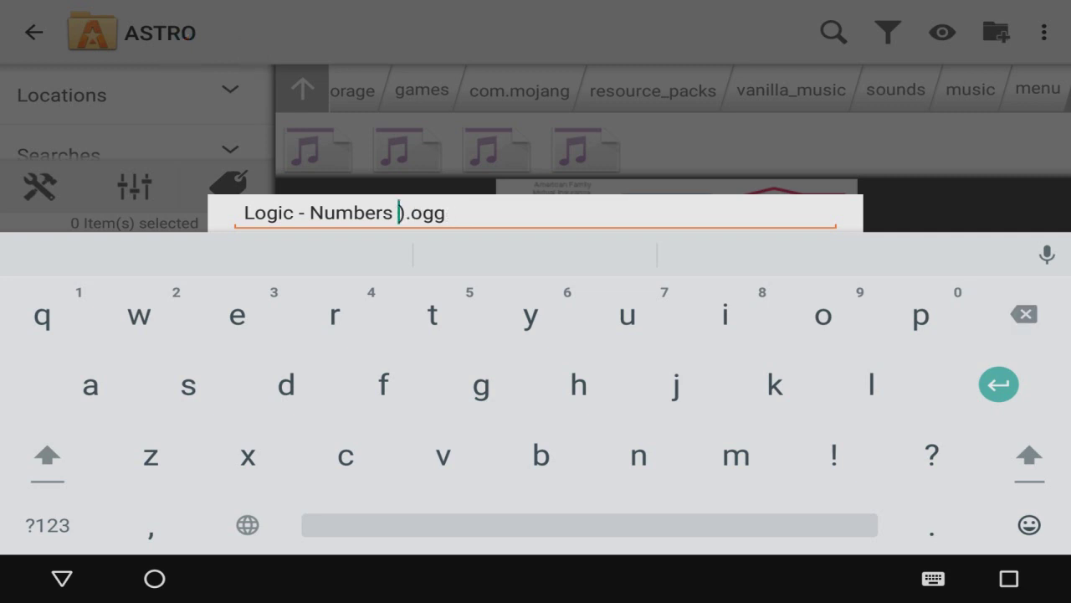
key(BackSpace)
key(BackSpace)
key(BackSpace)
key(BackSpace)
key(BackSpace)
key(BackSpace)
key(BackSpace)
key(BackSpace)
key(BackSpace)
key(BackSpace)
key(BackSpace)
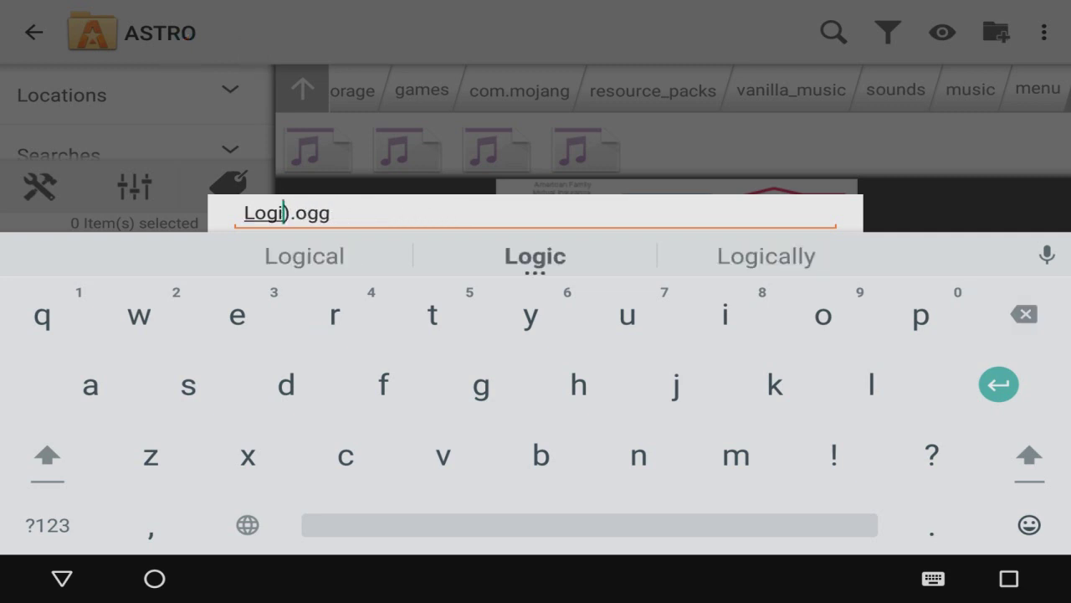
key(BackSpace)
key(BackSpace)
key(BackSpace)
key(BackSpace)
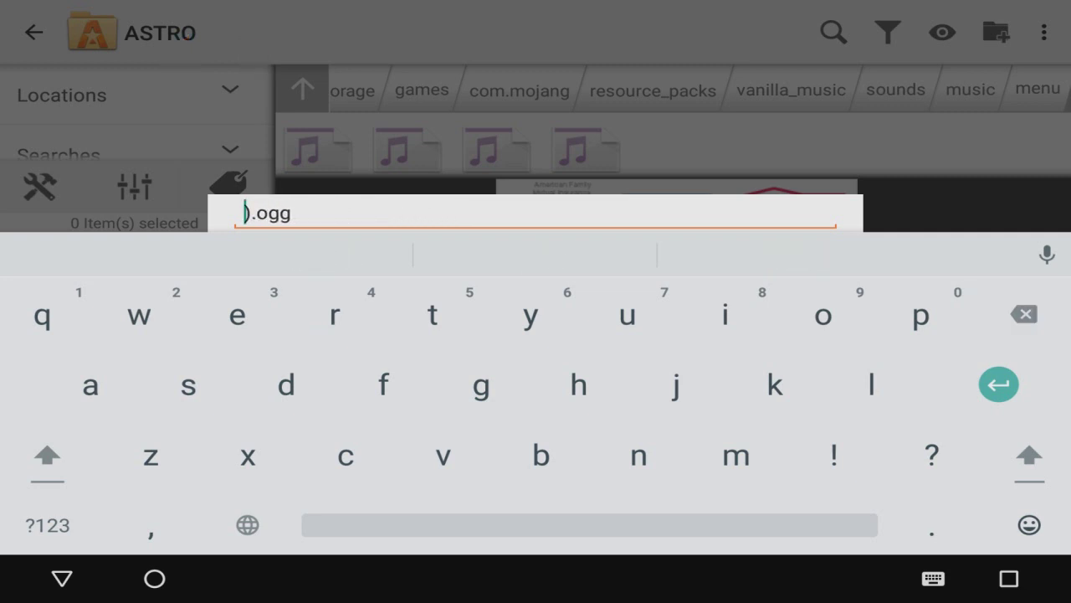
click(280, 213)
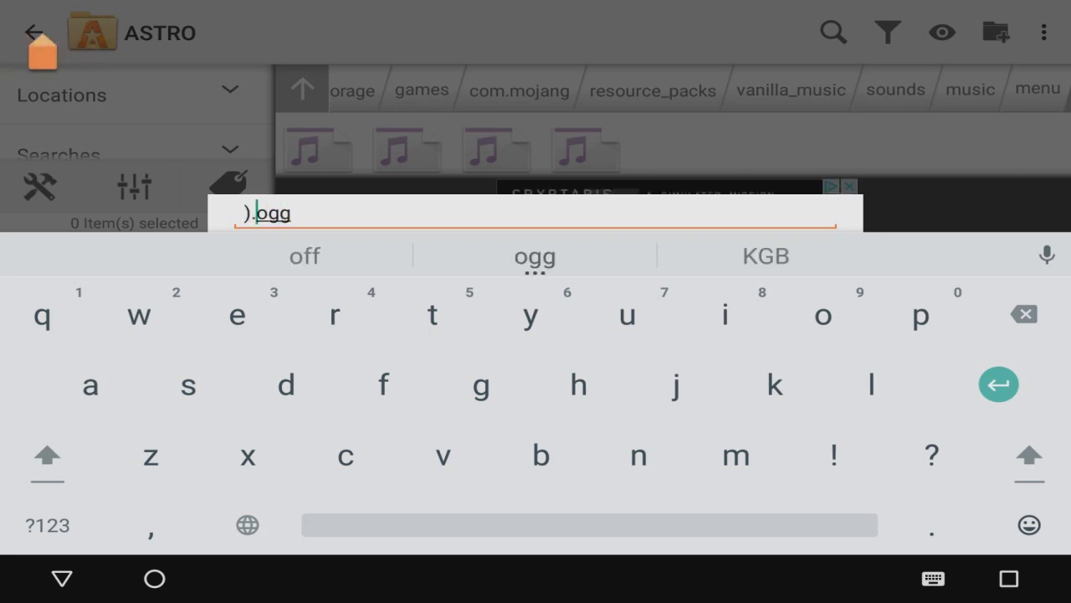
key(BackSpace)
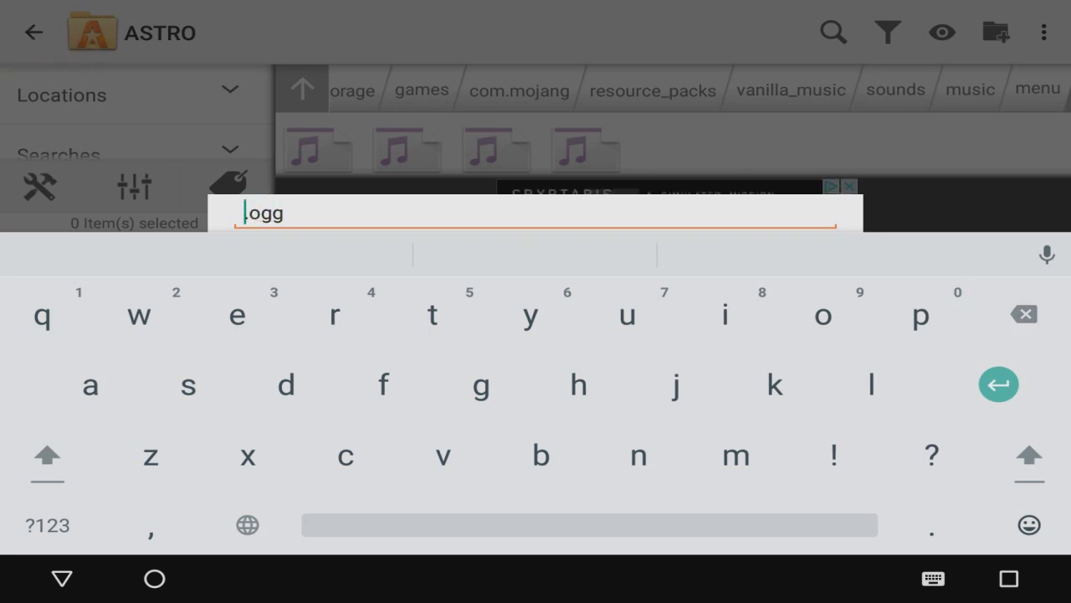
text(menu)
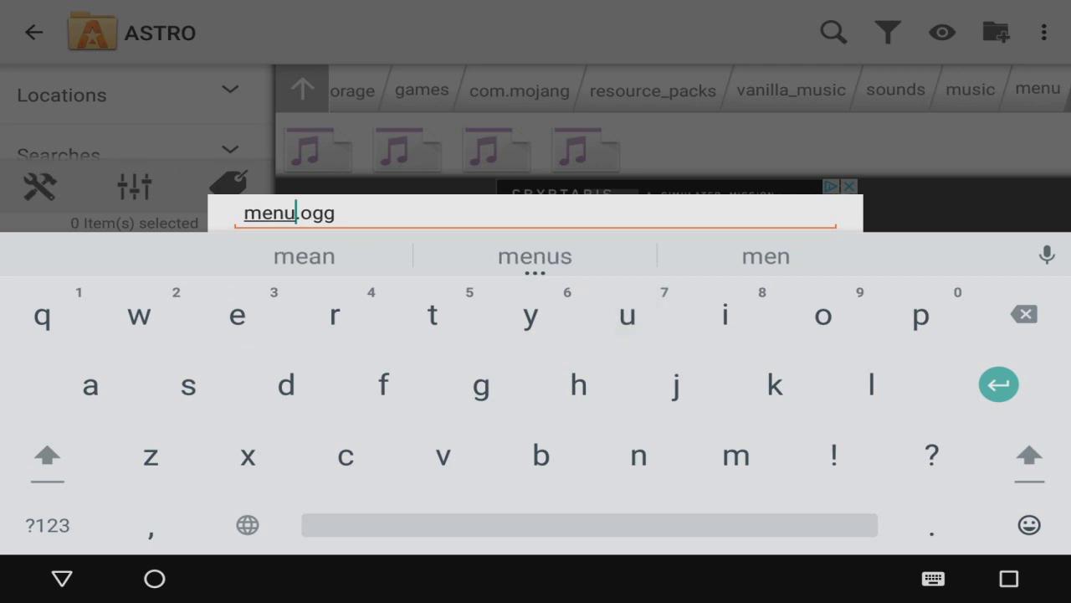
click(48, 525)
text(1)
click(61, 577)
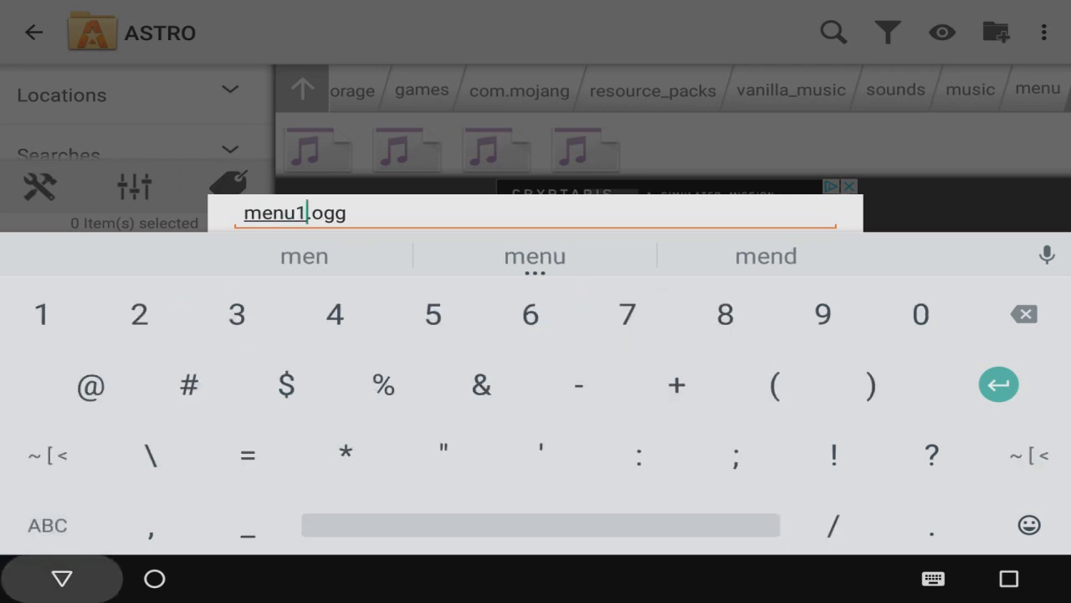
click(699, 384)
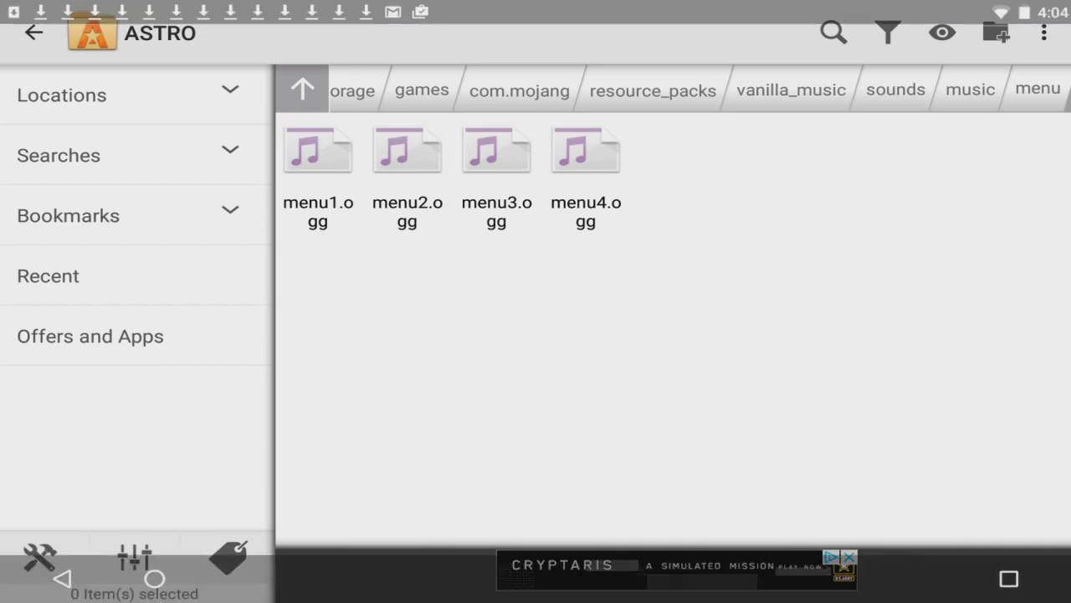
click(154, 578)
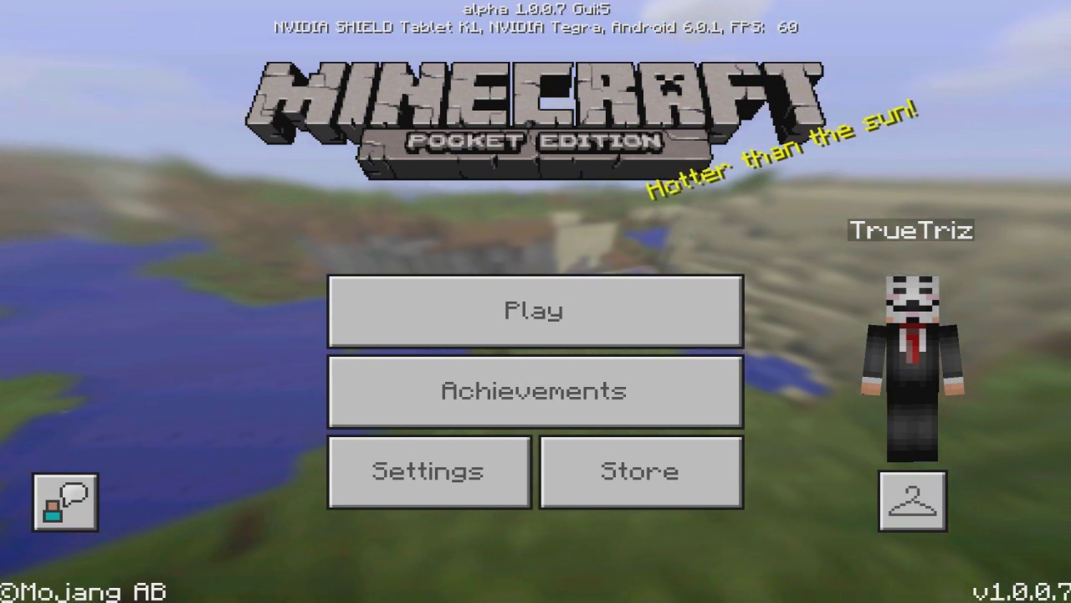
Step: Open the Settings screen from Minecraft PE's main menu
click(428, 471)
Step: Show the Global Resources list and locate the Vanilla Music pack
scroll(233, 334, down, 5)
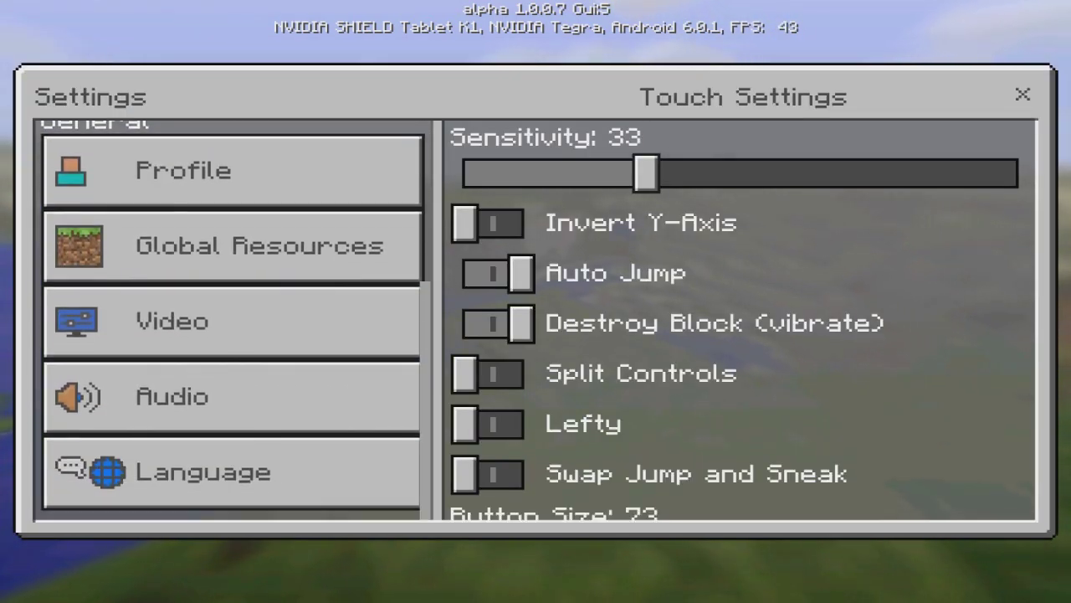
click(233, 250)
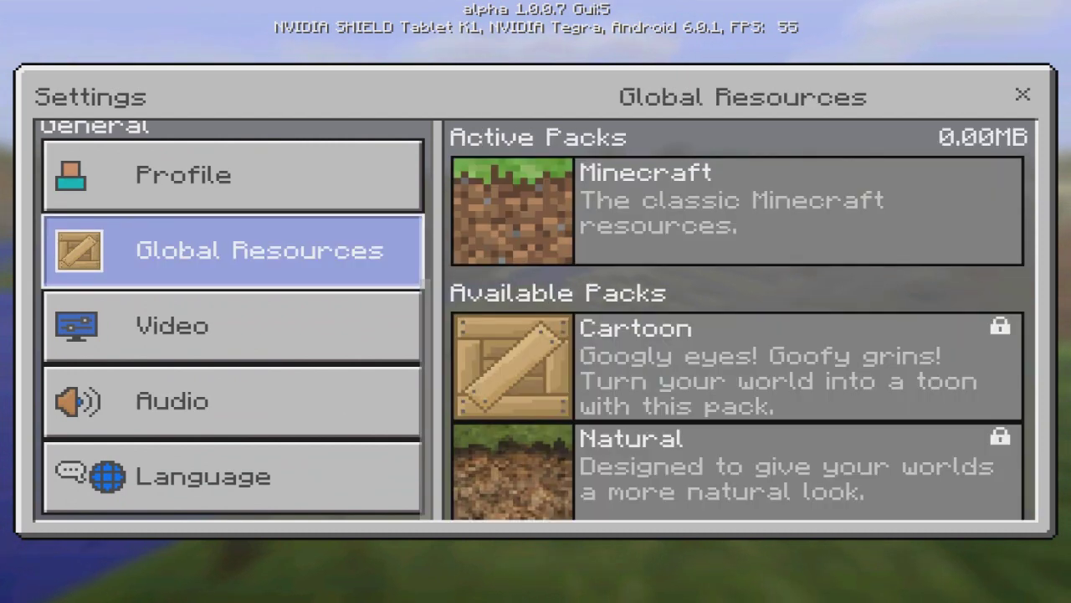
scroll(743, 335, down, 10)
scroll(743, 334, up, 5)
scroll(744, 335, up, 1)
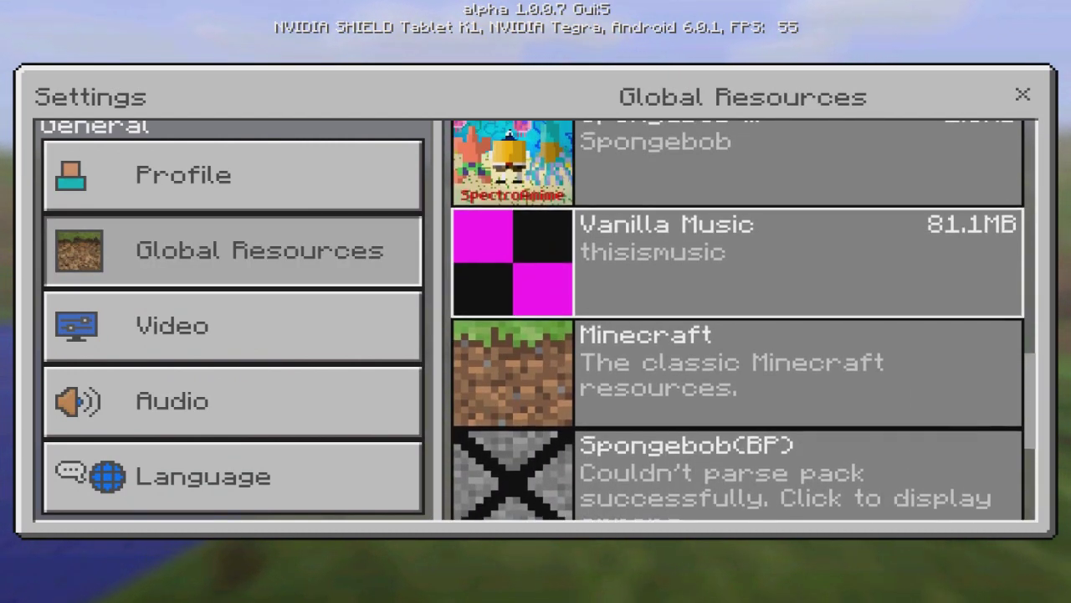
scroll(743, 334, up, 1)
scroll(743, 334, up, 1)
scroll(743, 335, down, 1)
Step: Activate the Vanilla Music pack, then exit the game to the home screen
click(753, 334)
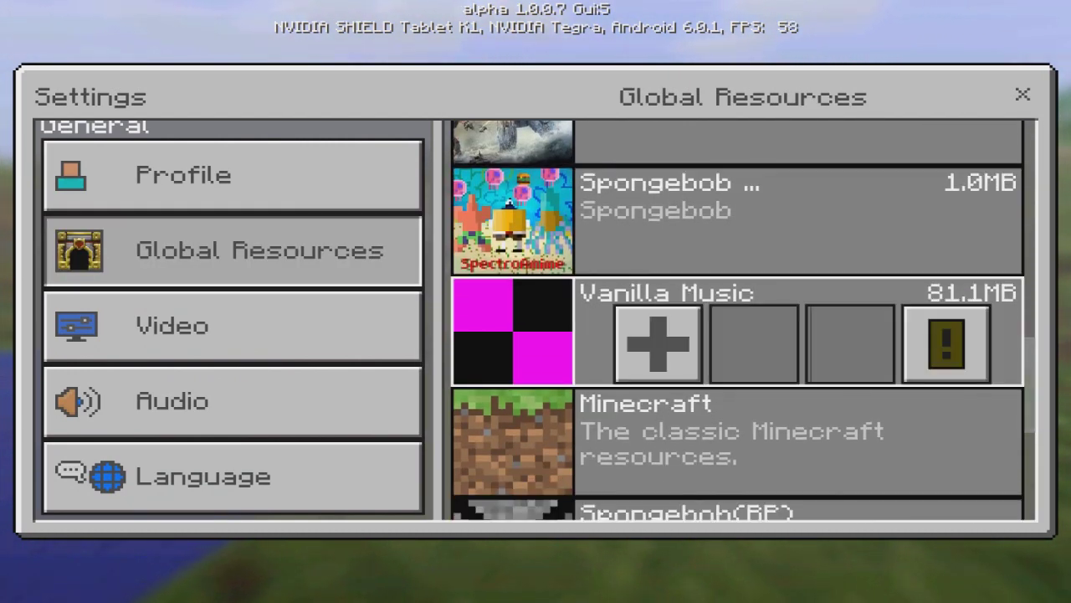
click(657, 342)
scroll(743, 335, up, 1)
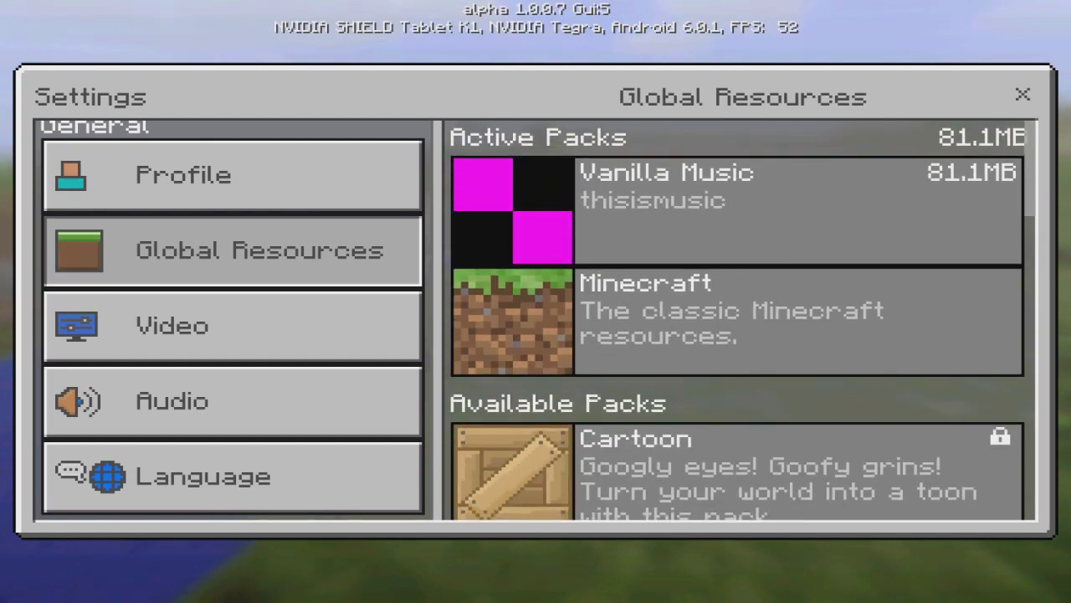
key(Escape)
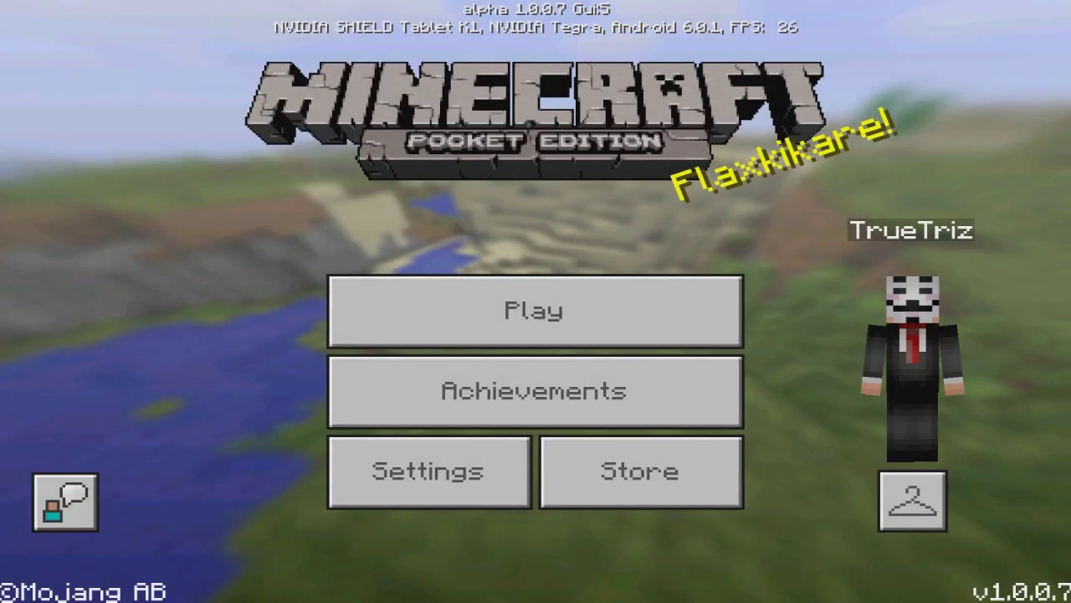
click(155, 578)
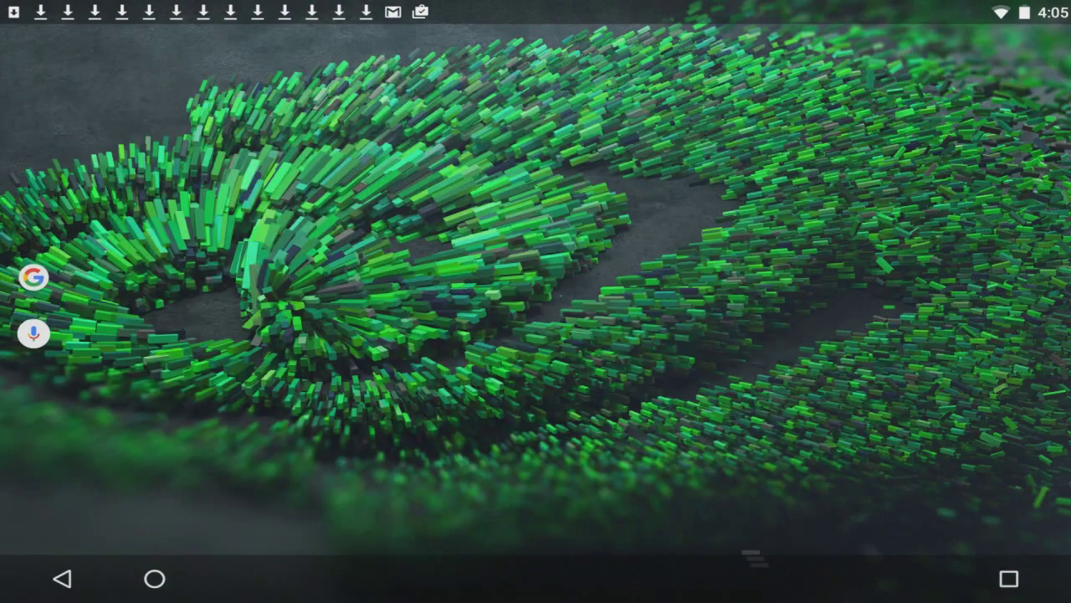
Step: Relaunch Minecraft PE and set the Audio music volume to 94
click(594, 408)
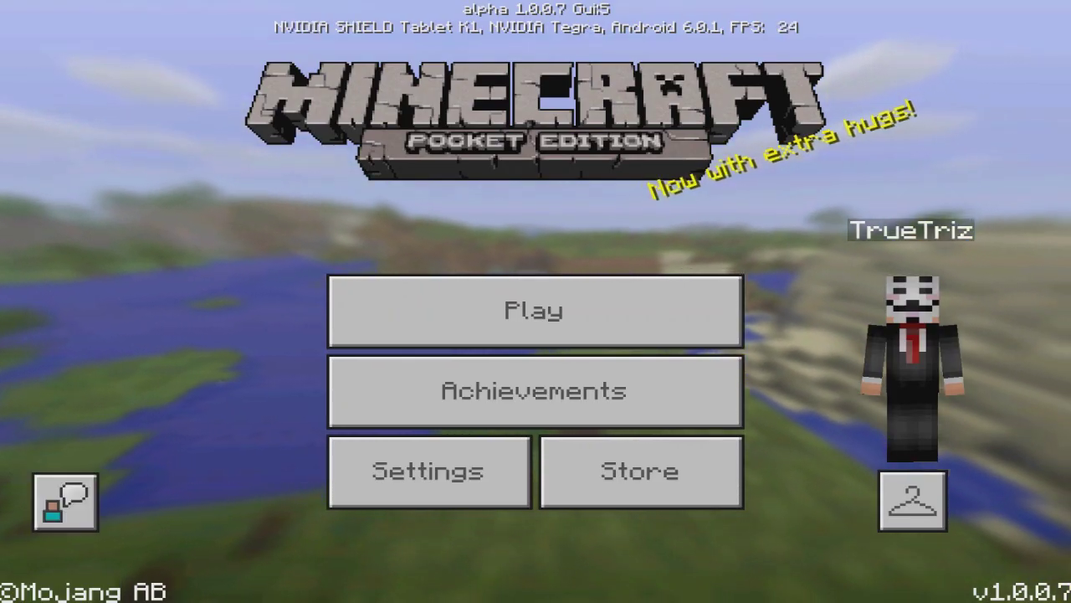
click(429, 471)
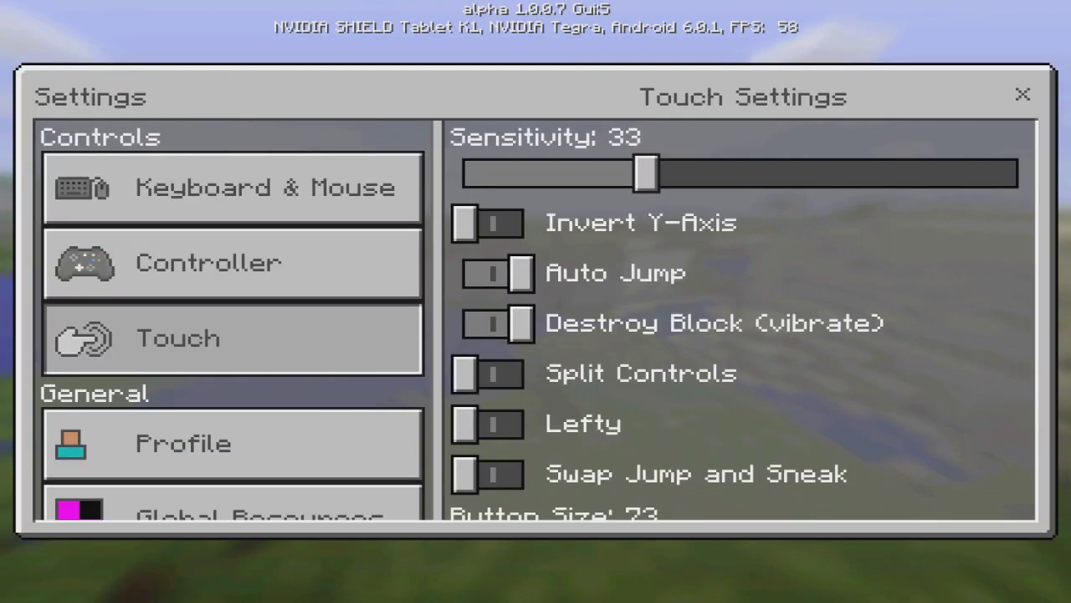
scroll(231, 335, down, 3)
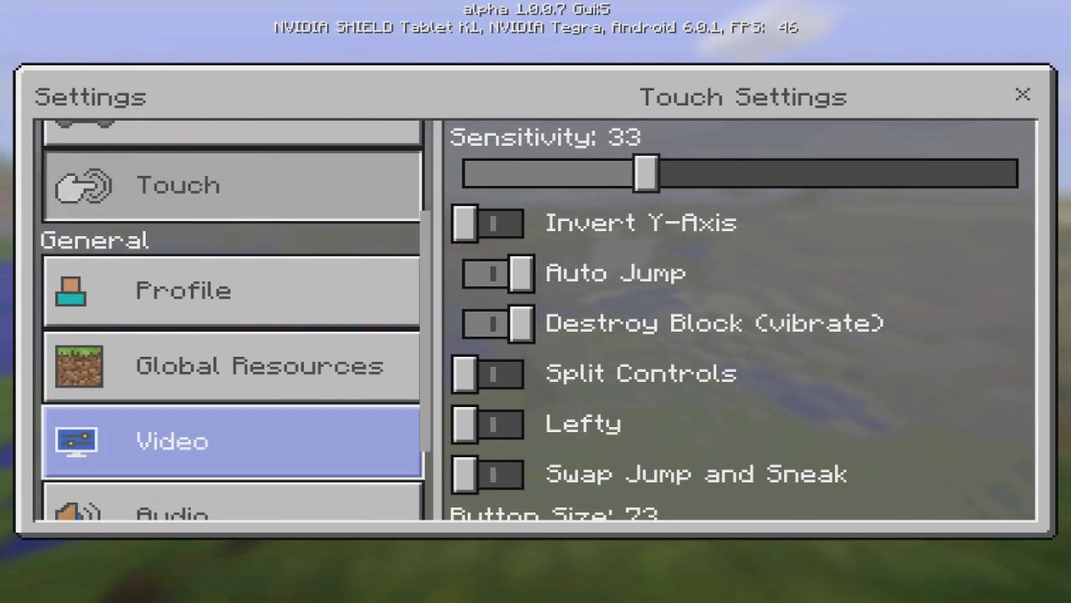
drag(231, 442, 231, 292)
click(231, 399)
drag(465, 173, 987, 173)
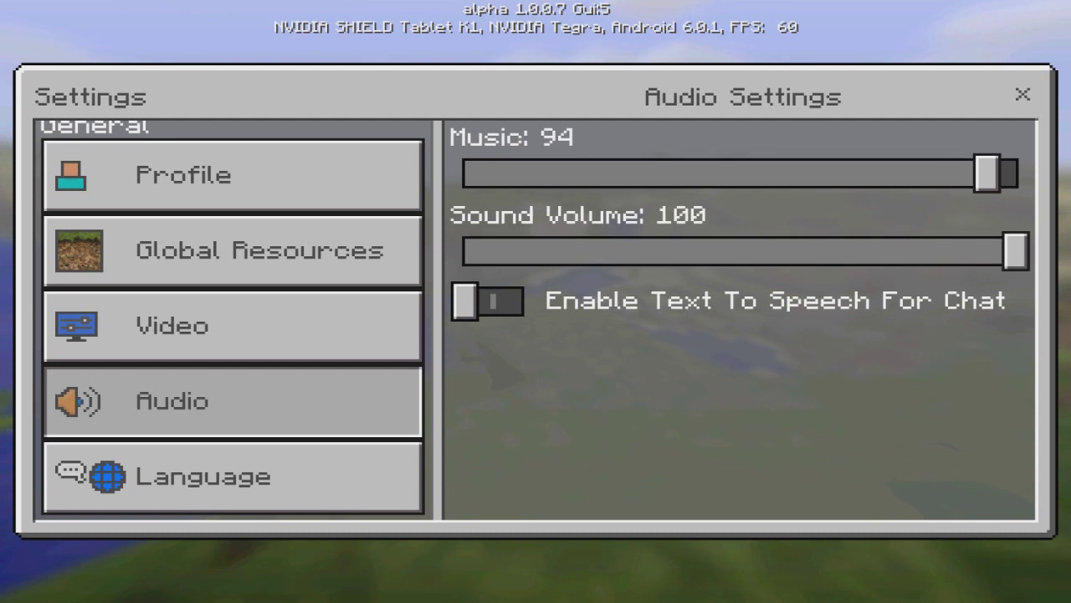
click(1023, 94)
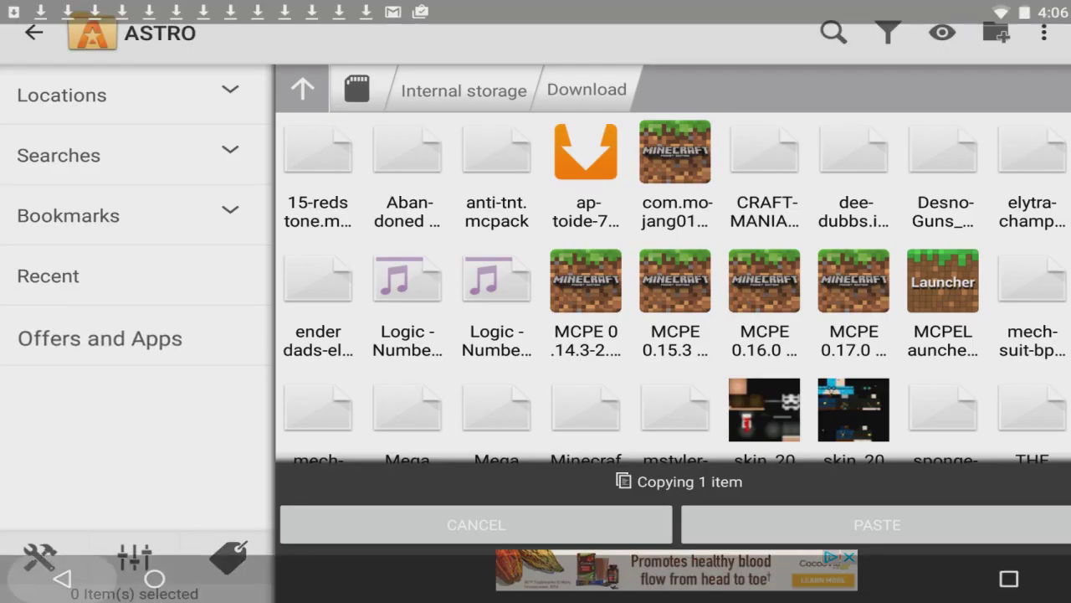
Step: Browse to games/com.mojang/resource_packs/vanilla_music/sounds/music/menu
click(853, 155)
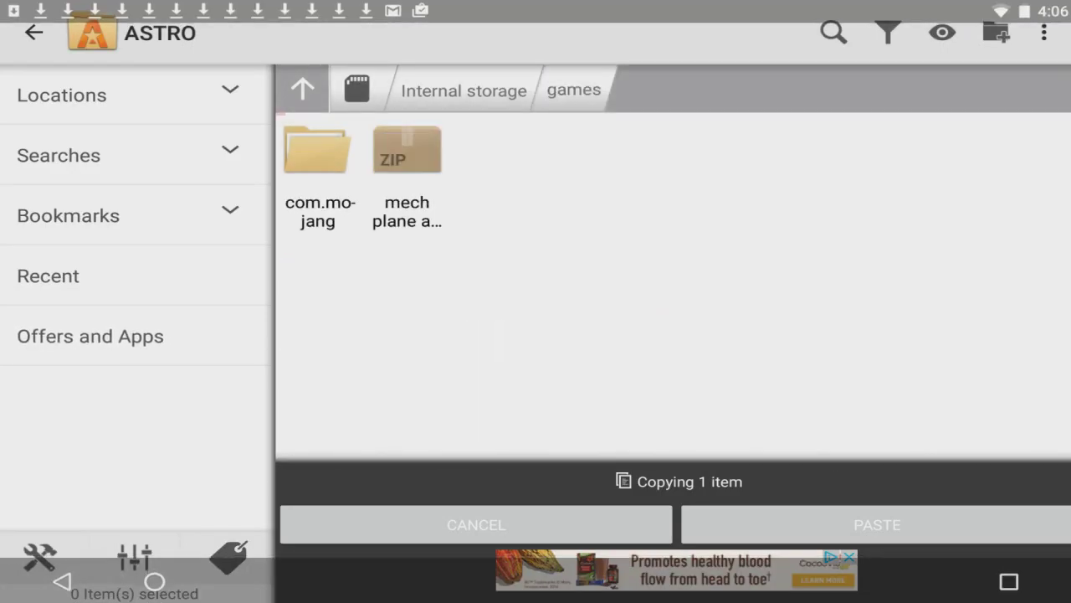
click(317, 151)
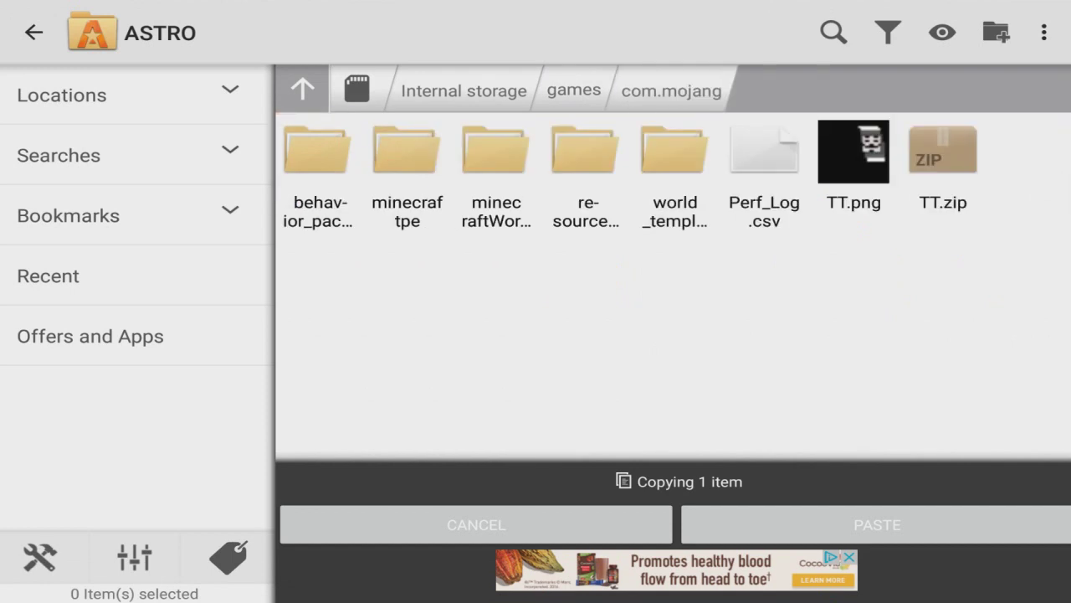
click(585, 151)
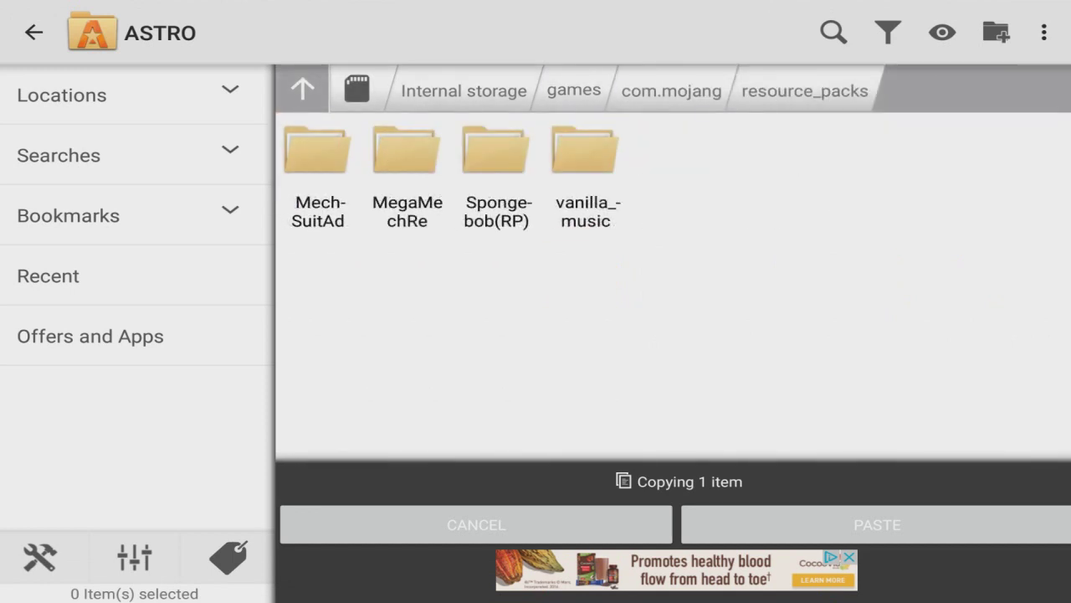
click(585, 151)
click(316, 151)
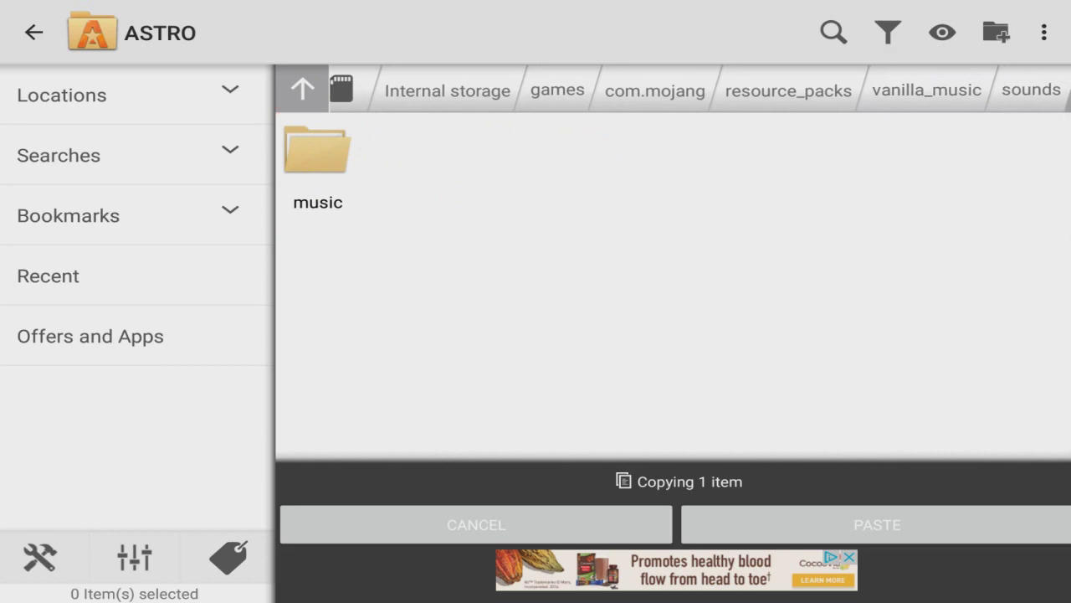
click(316, 151)
click(406, 151)
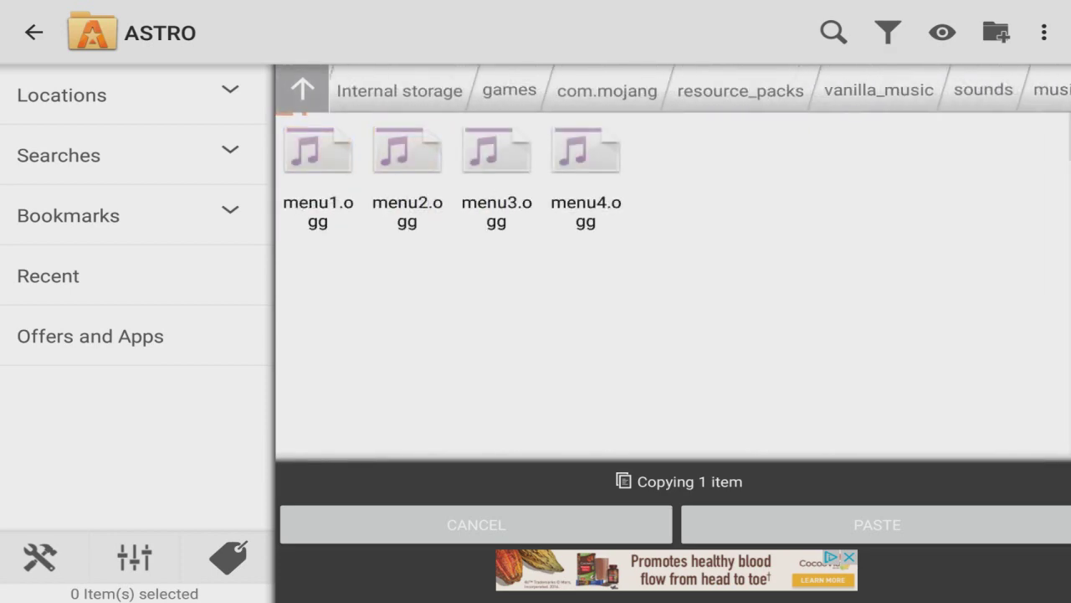
Step: Paste the Logic song into the menu folder and copy it again
click(878, 524)
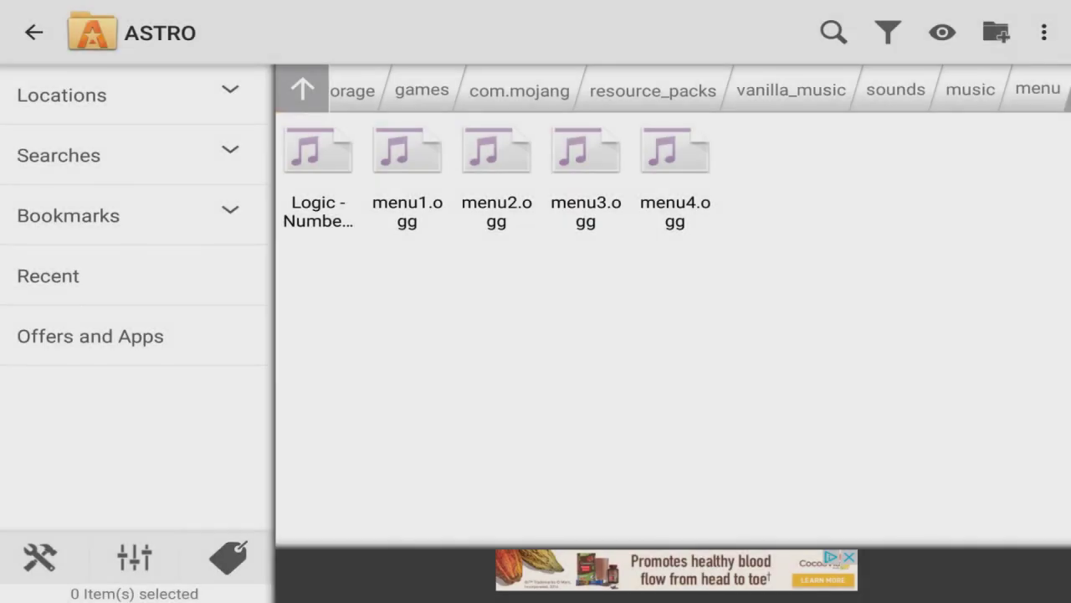
click(318, 168)
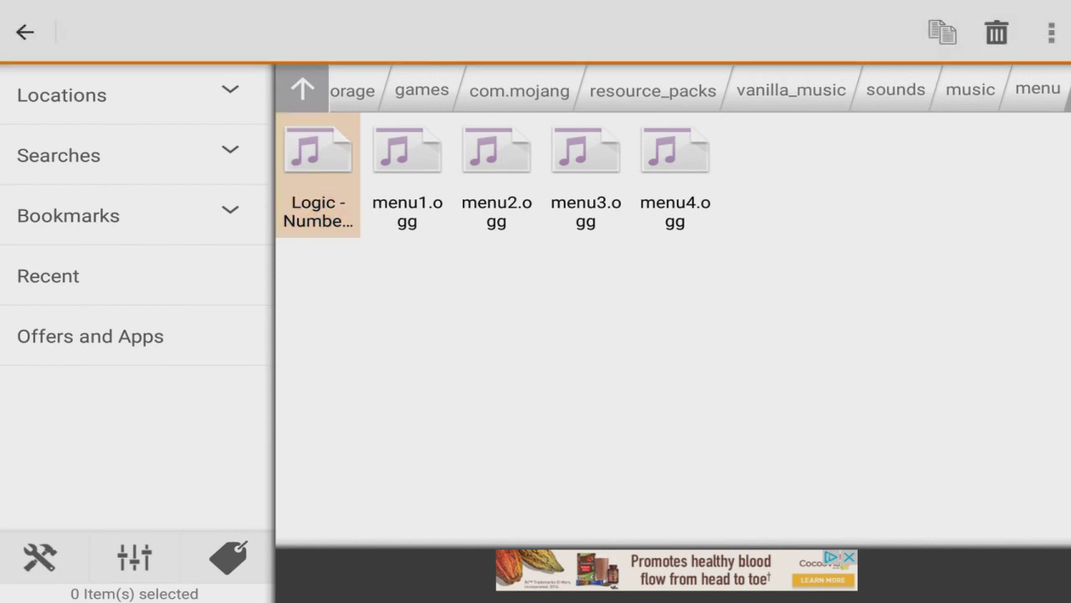
click(942, 31)
Step: Paste another Logic copy and edit its conflicting name to menu2.ogg
click(878, 524)
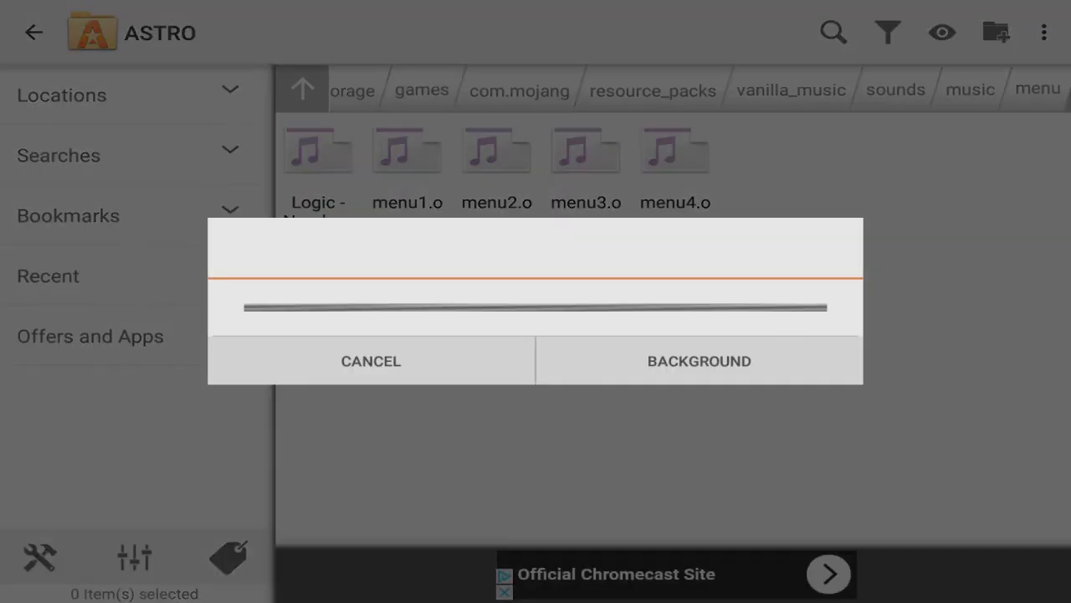
click(700, 393)
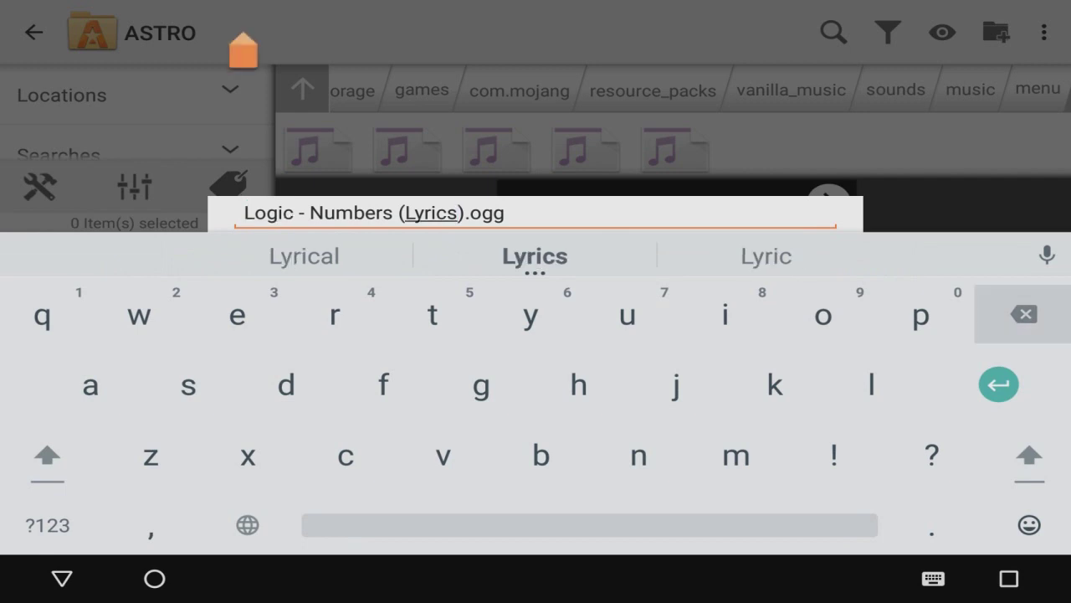
key(BackSpace)
key(BackSpace)
key(BackSpace)
key(BackSpace)
key(BackSpace)
key(BackSpace)
key(BackSpace)
key(BackSpace)
key(BackSpace)
key(BackSpace)
key(BackSpace)
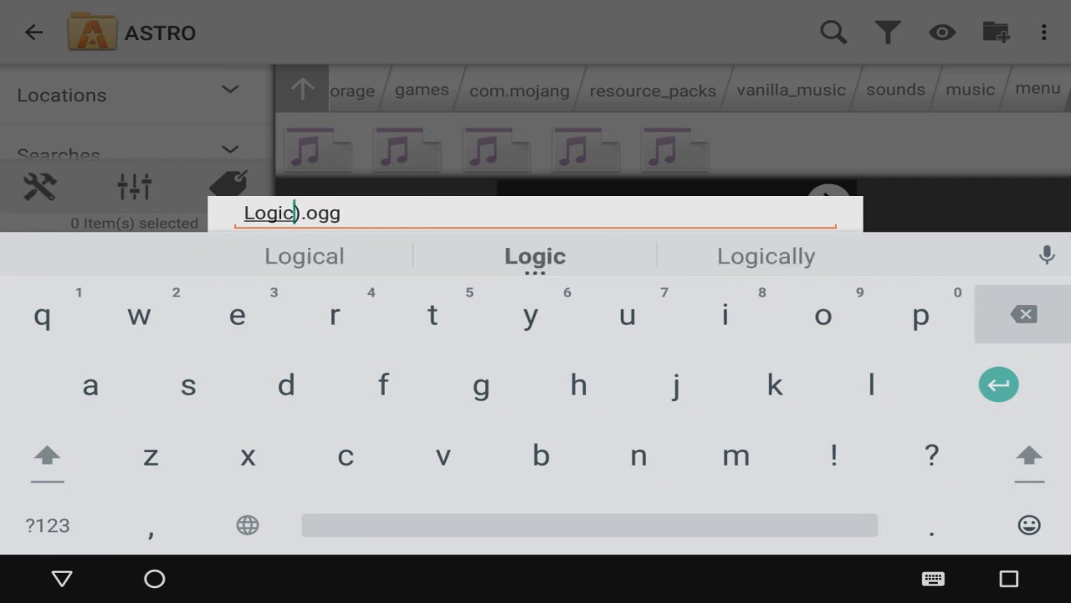
key(BackSpace)
key(BackSpace)
key(BackSpace)
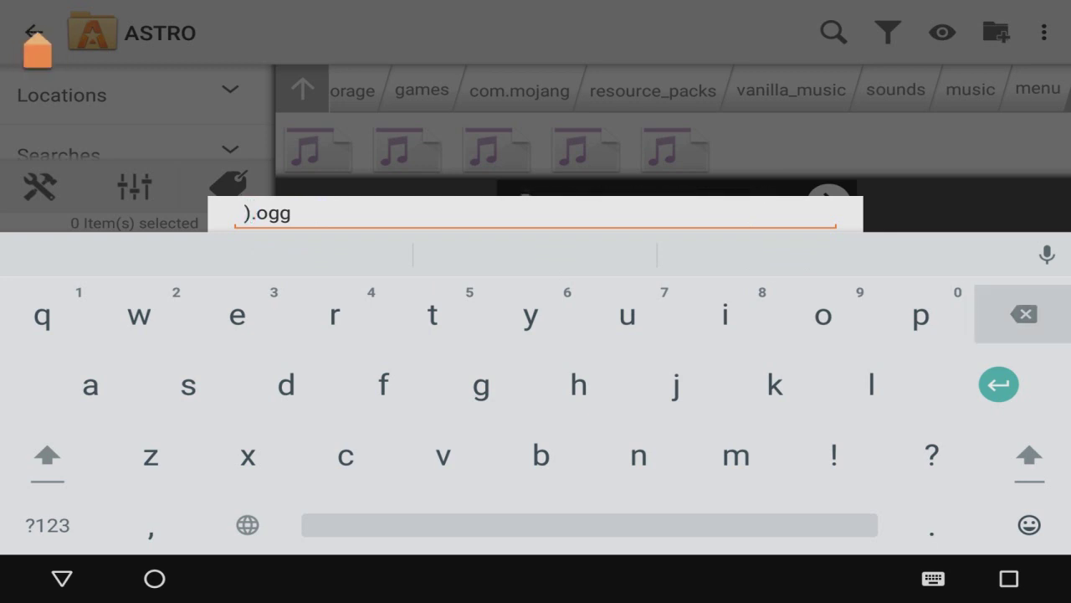
key(BackSpace)
text(u)
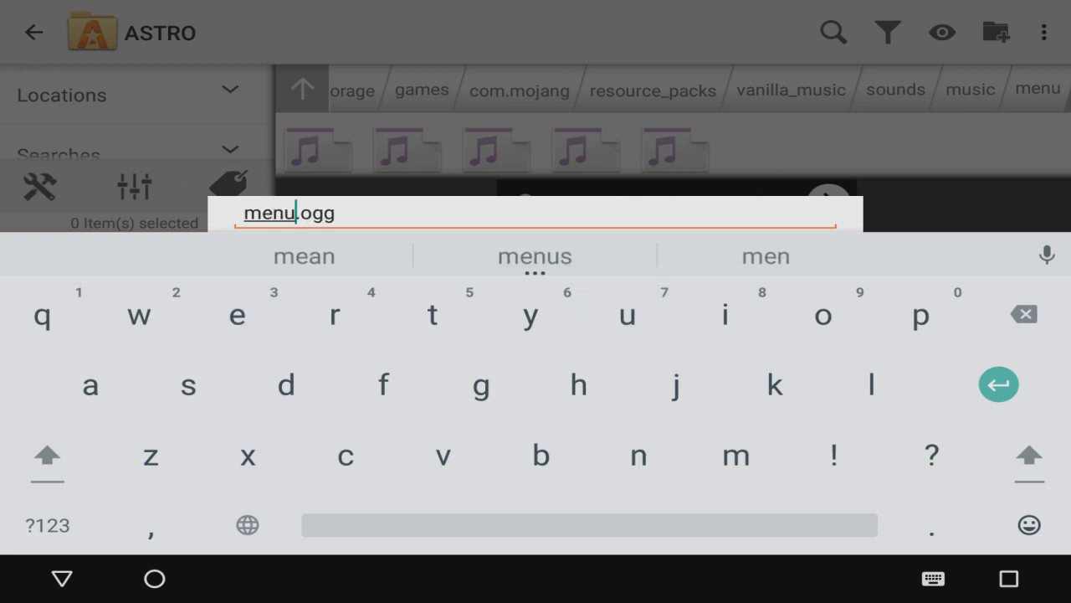
click(47, 525)
text(2)
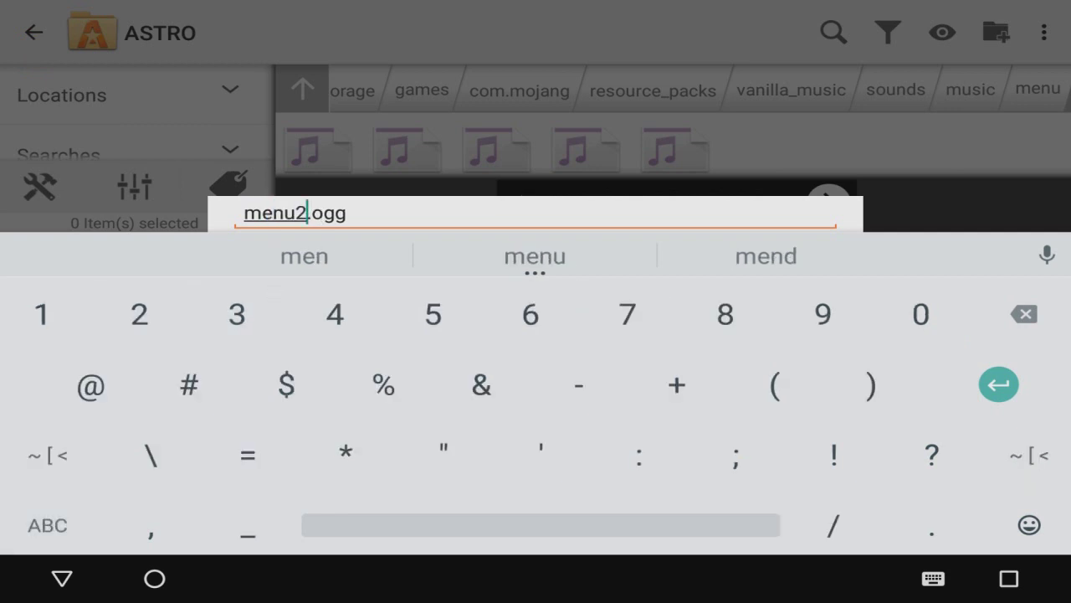
Step: Confirm the menu2.ogg name and overwrite the existing menu2.ogg
key(Return)
key(BackSpace)
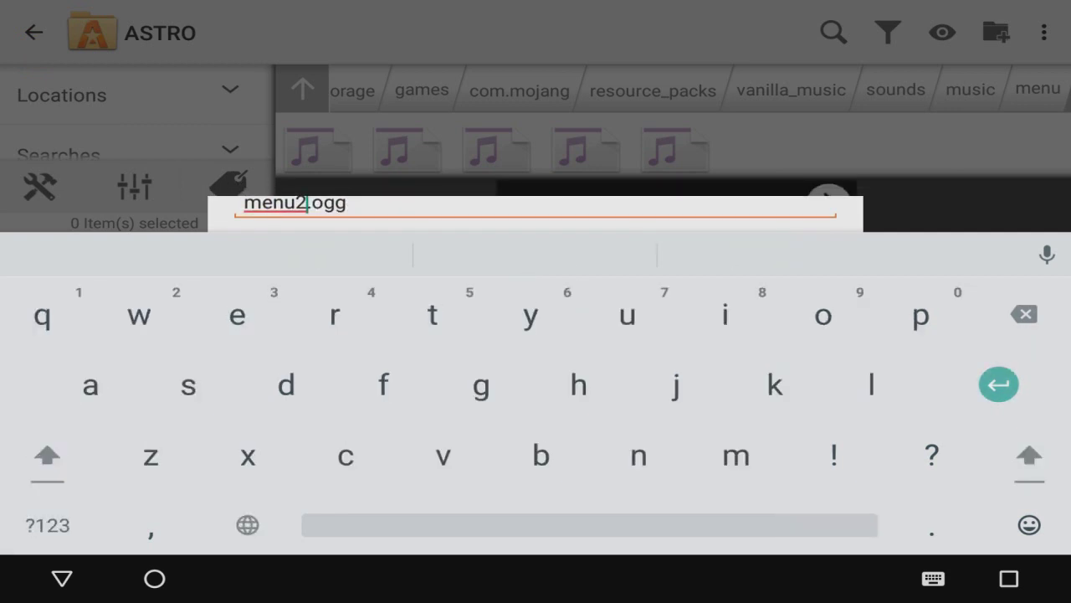
click(62, 578)
click(686, 383)
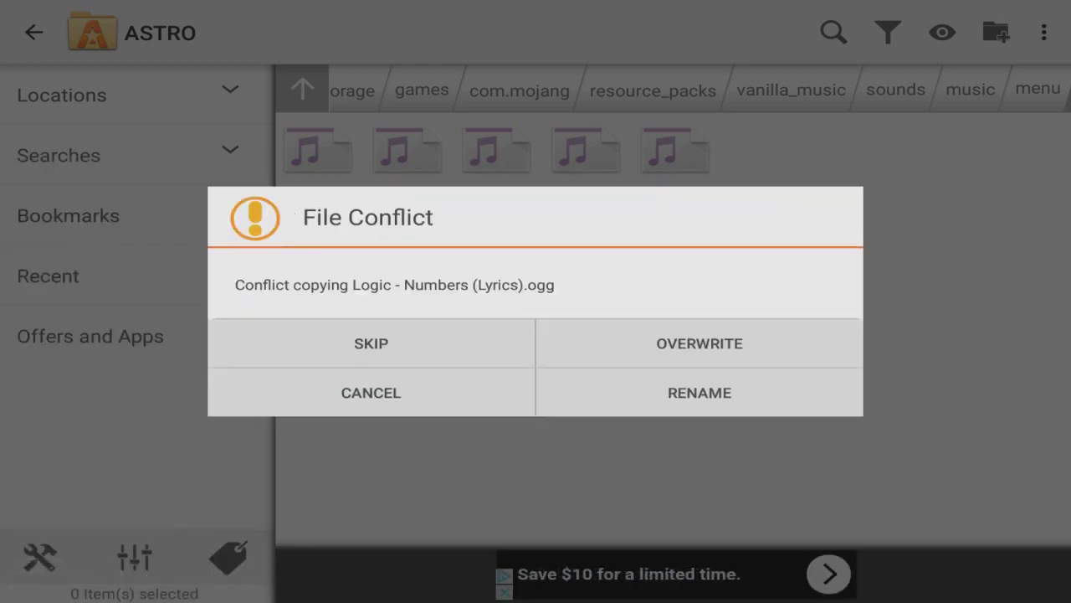
click(699, 343)
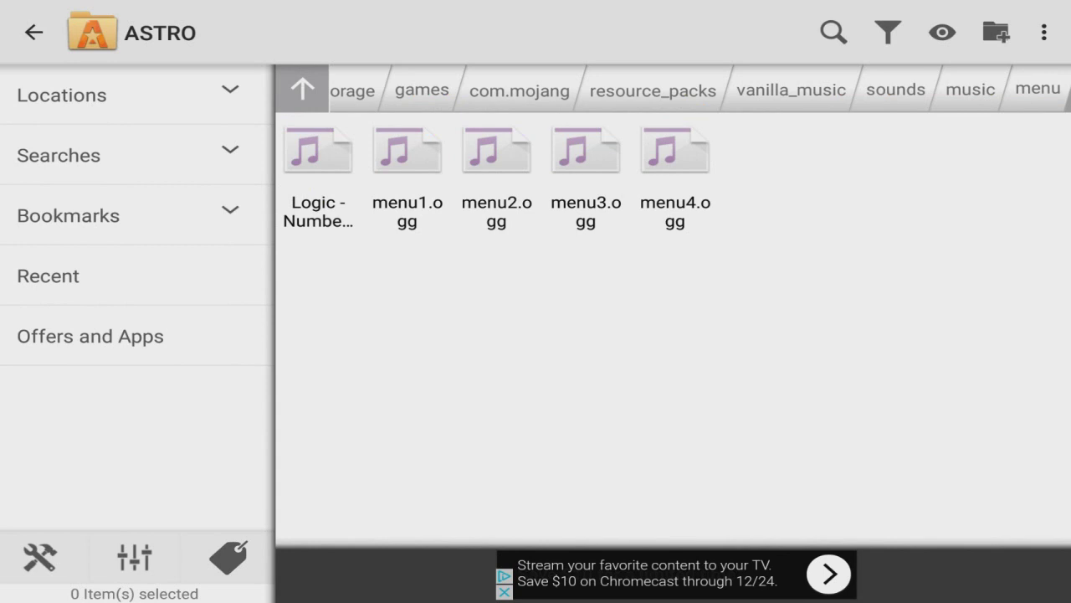
Step: Paste a third Logic copy and open its conflicting name for renaming
click(318, 167)
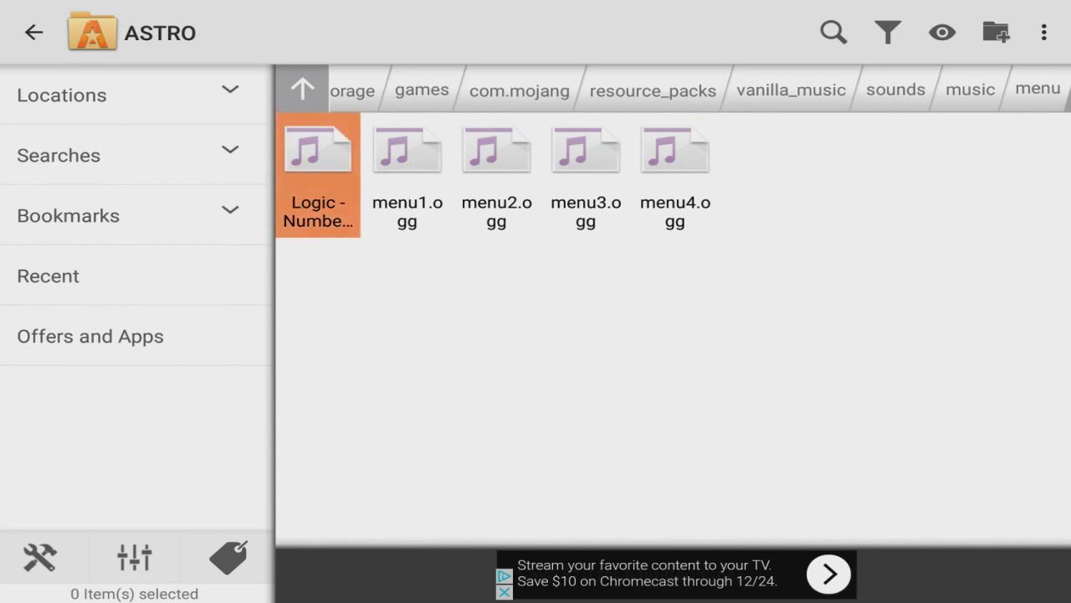
click(943, 31)
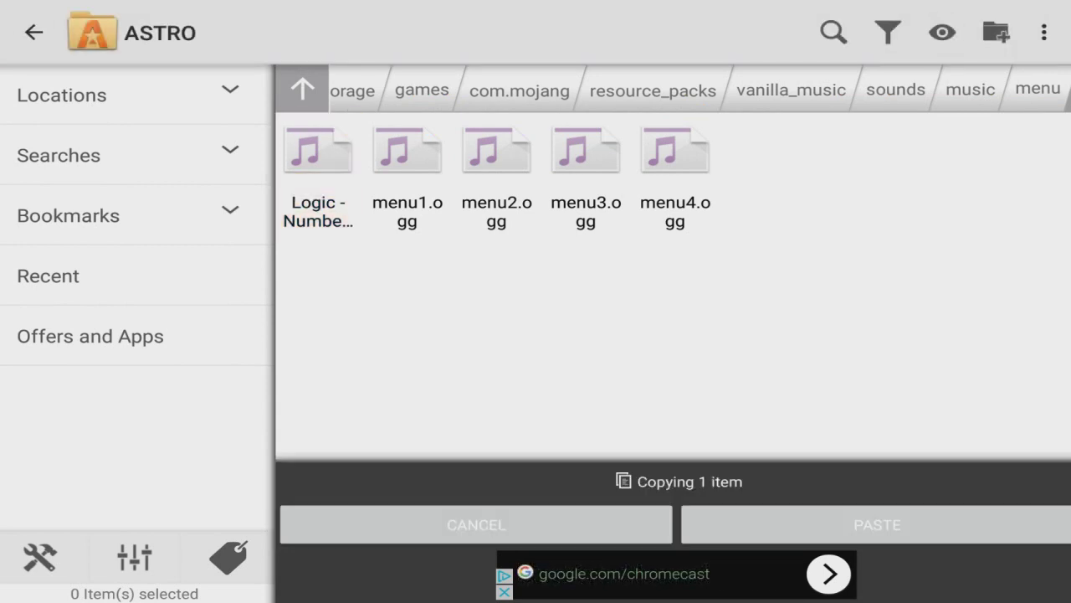
click(877, 524)
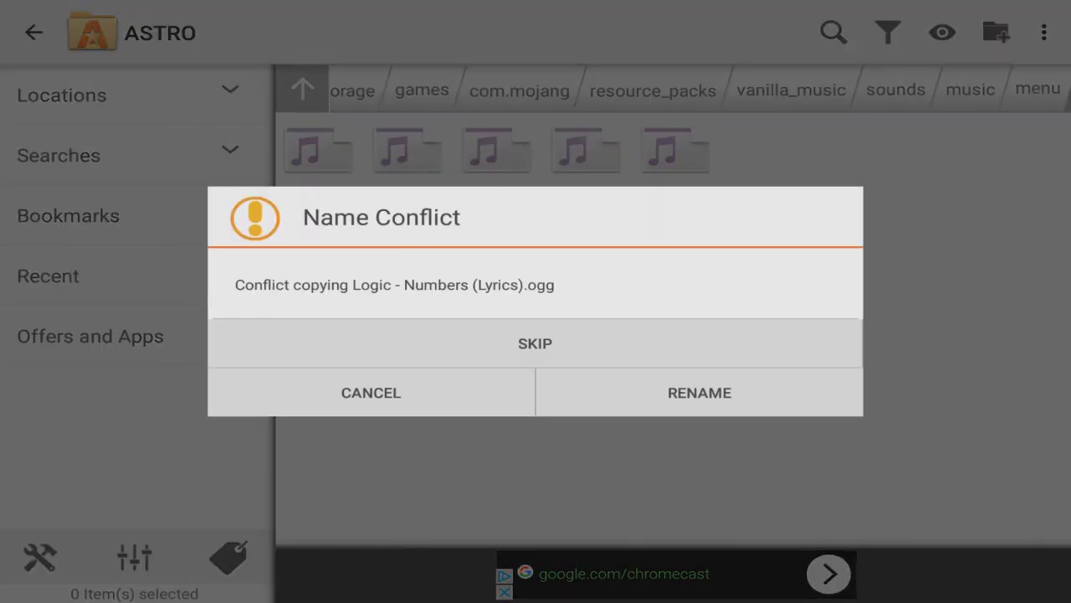
click(698, 393)
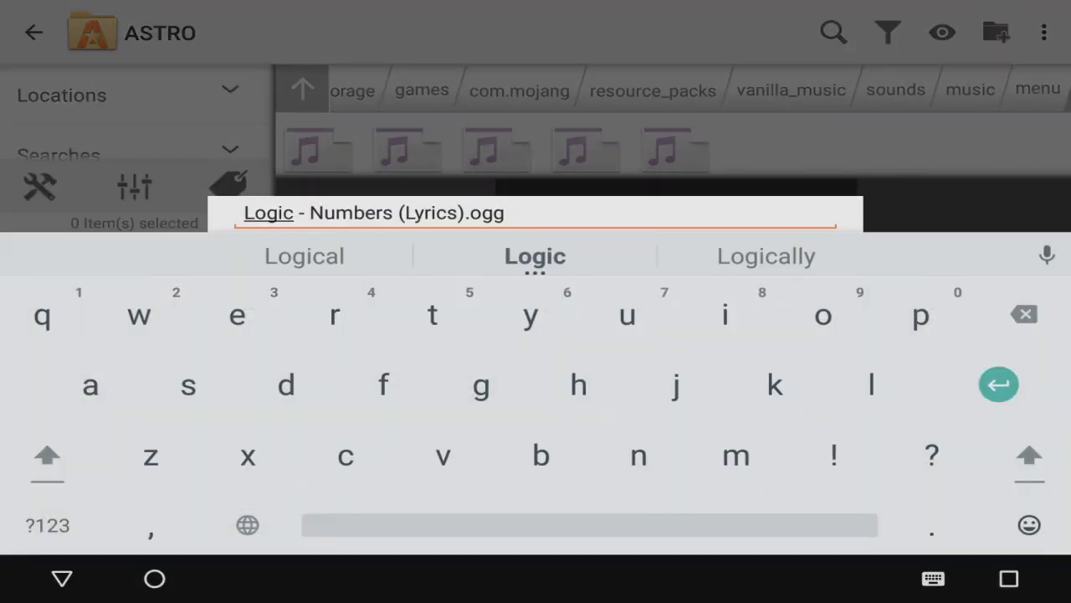
click(437, 213)
click(466, 213)
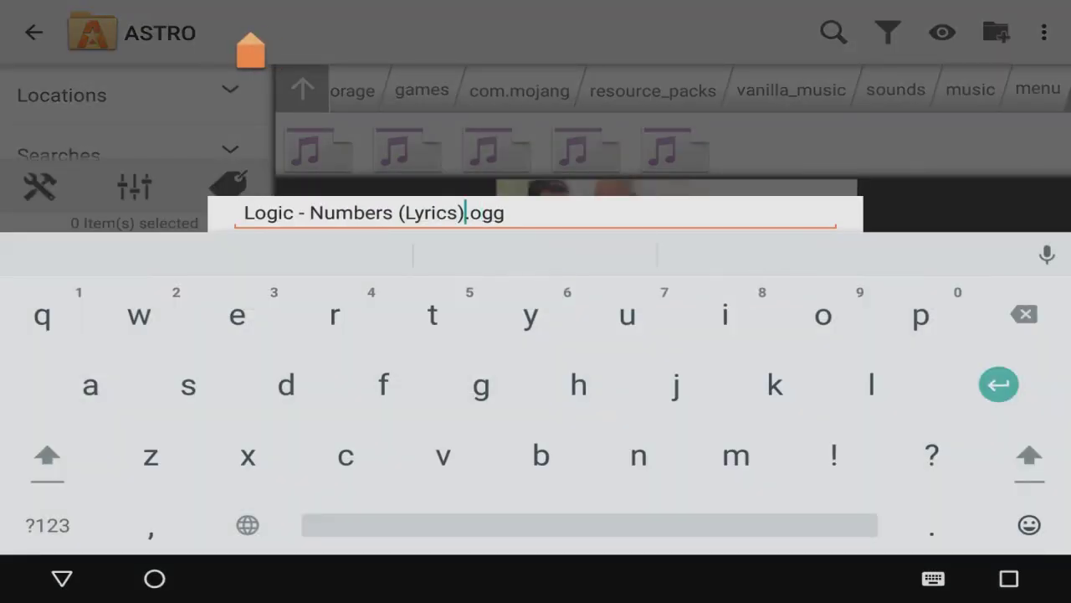
Step: Rename the copy to menu3.ogg and overwrite the existing menu3.ogg
key(BackSpace)
key(BackSpace)
key(BackSpace)
key(BackSpace)
key(BackSpace)
key(BackSpace)
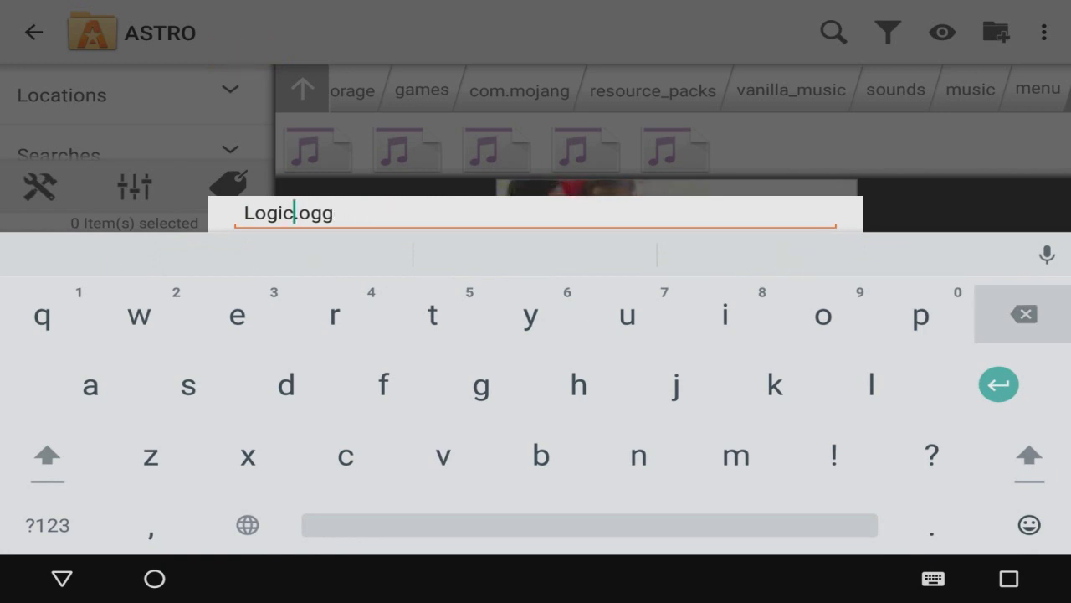
text(me)
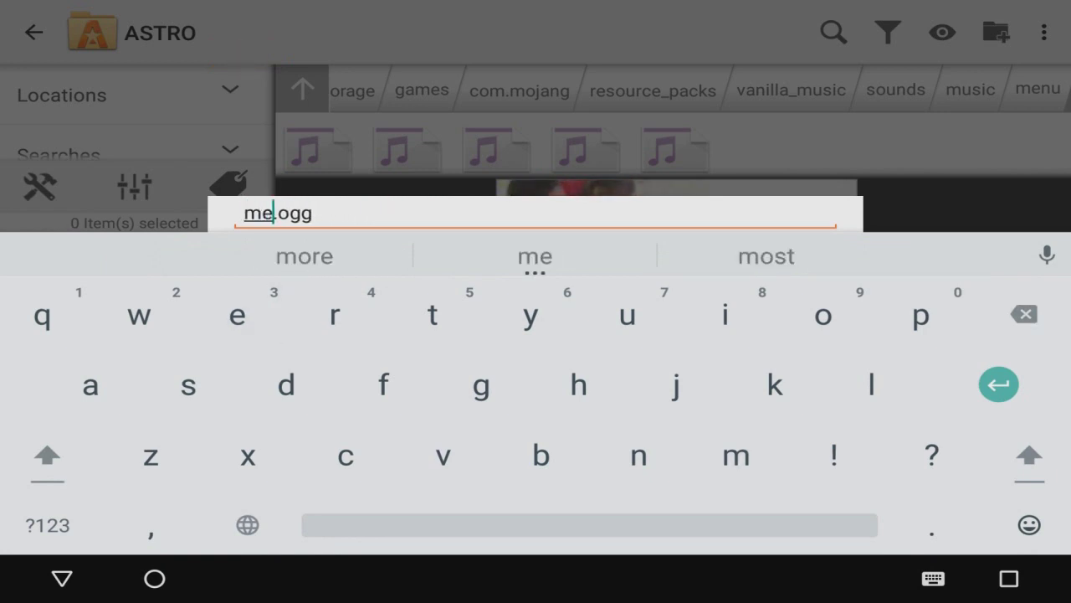
text(nu3)
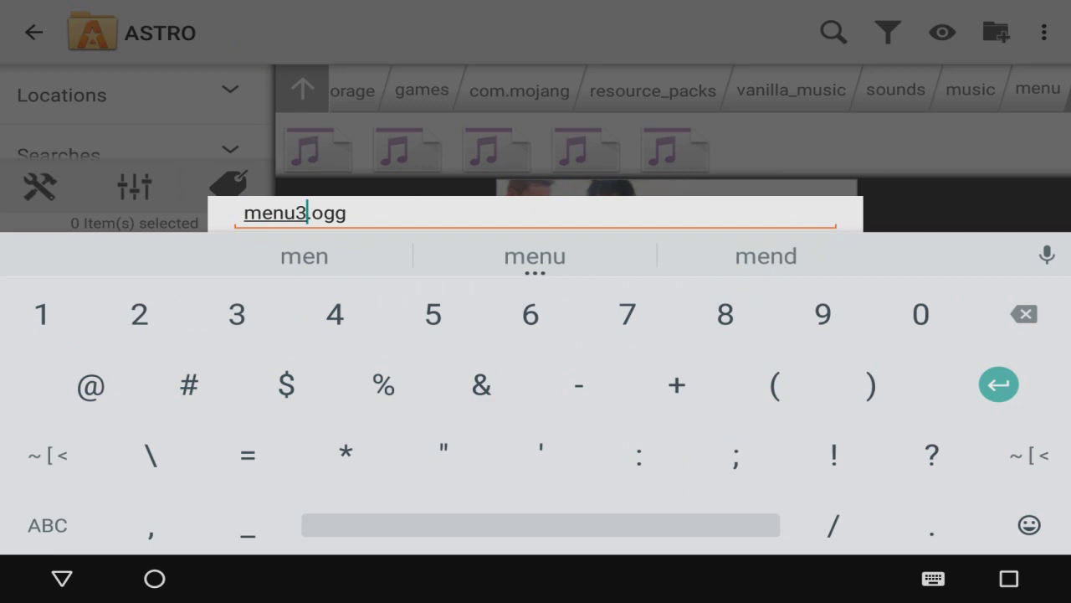
click(62, 578)
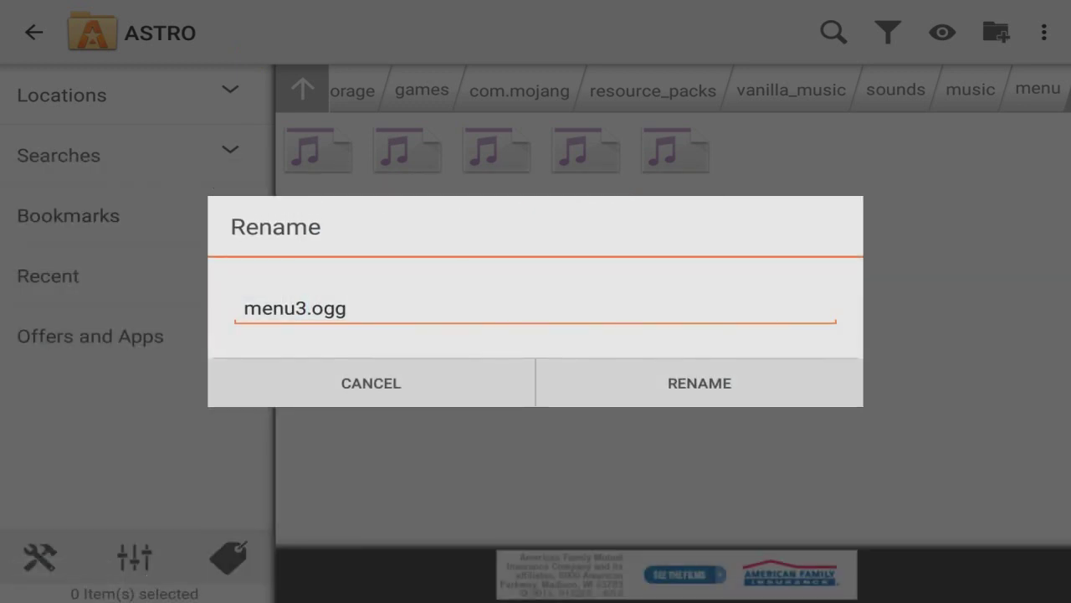
click(698, 383)
click(699, 343)
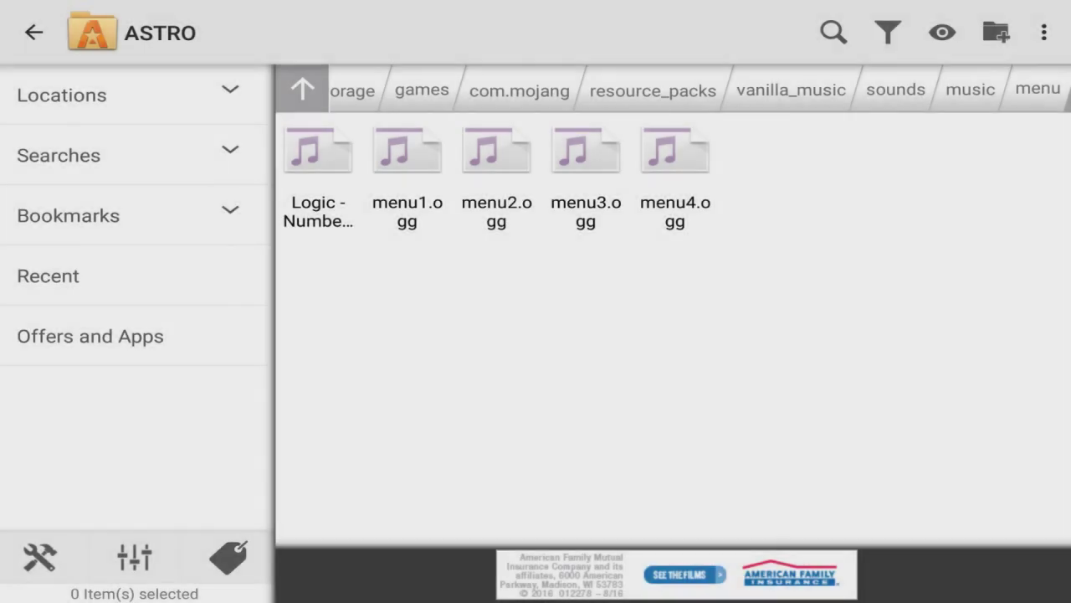
click(318, 168)
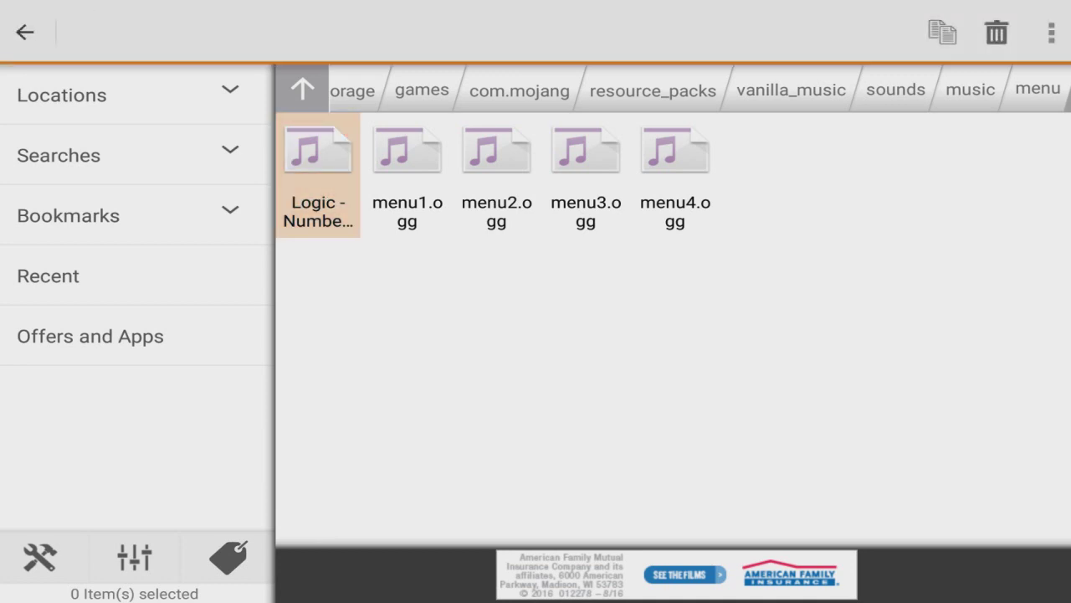
Step: Paste a fourth Logic copy and erase its name, keeping the .ogg extension
click(942, 31)
click(875, 522)
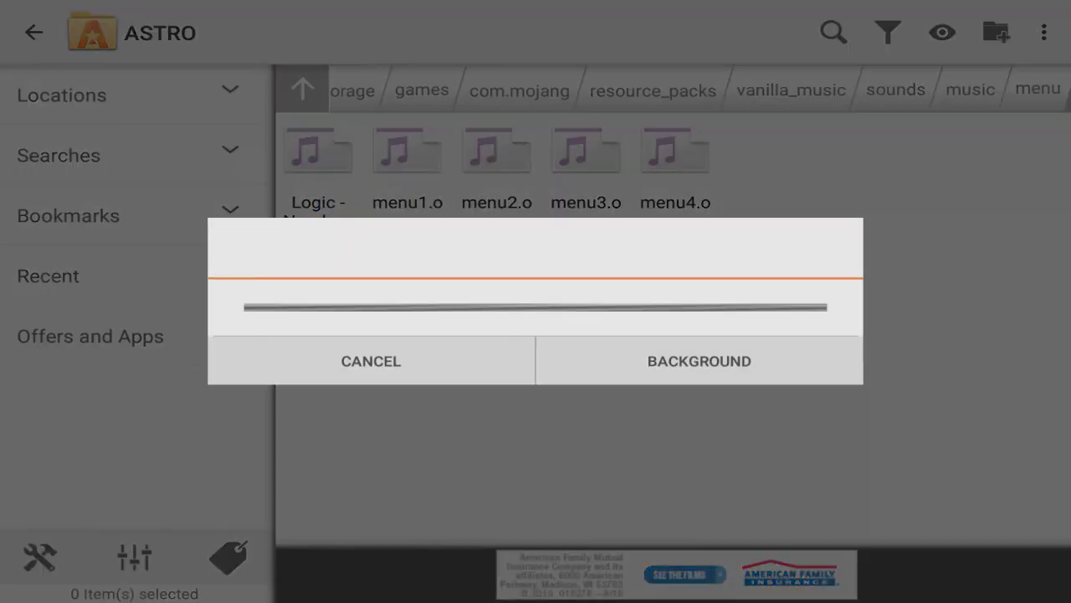
click(699, 393)
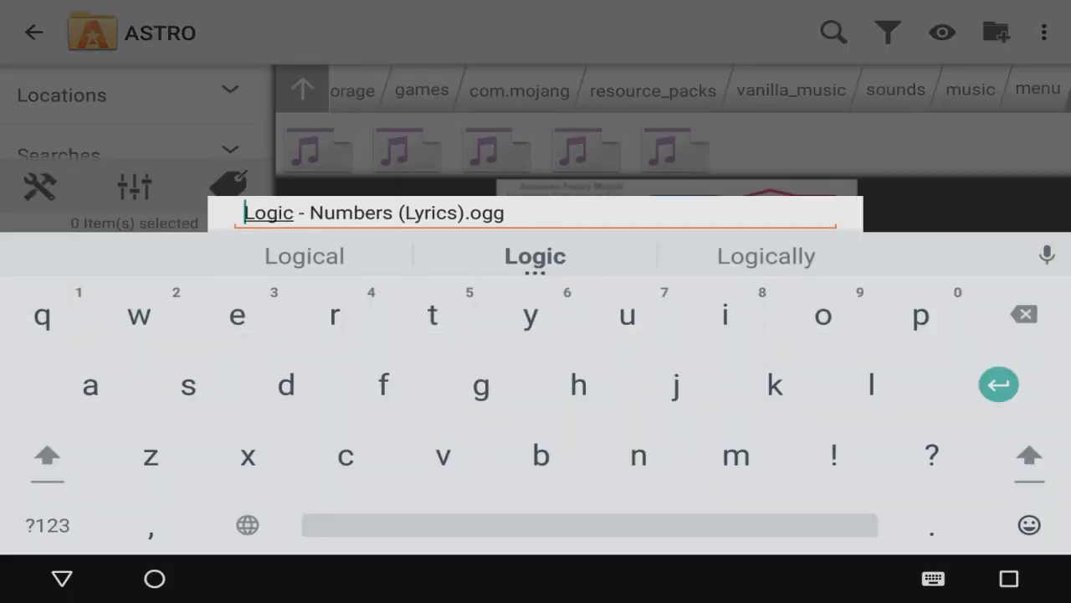
click(459, 213)
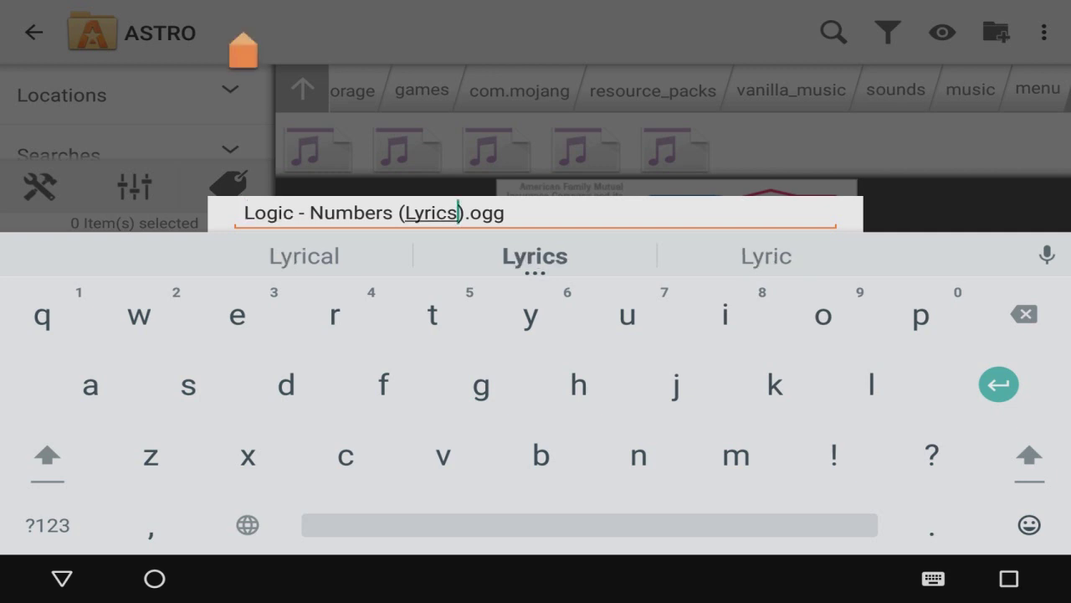
key(Right)
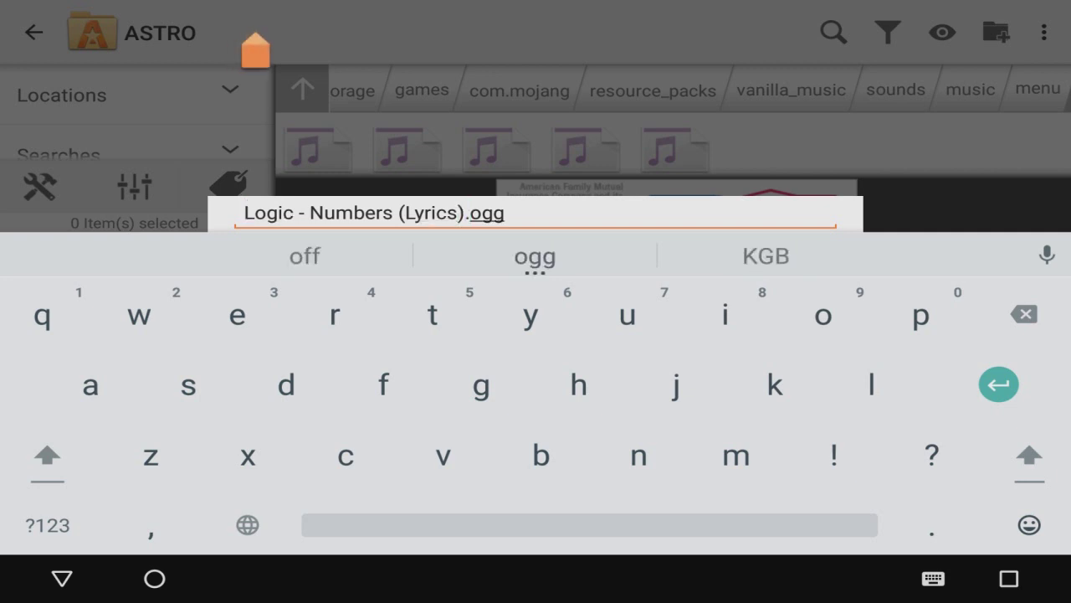
key(Left)
key(Left)
key(Right)
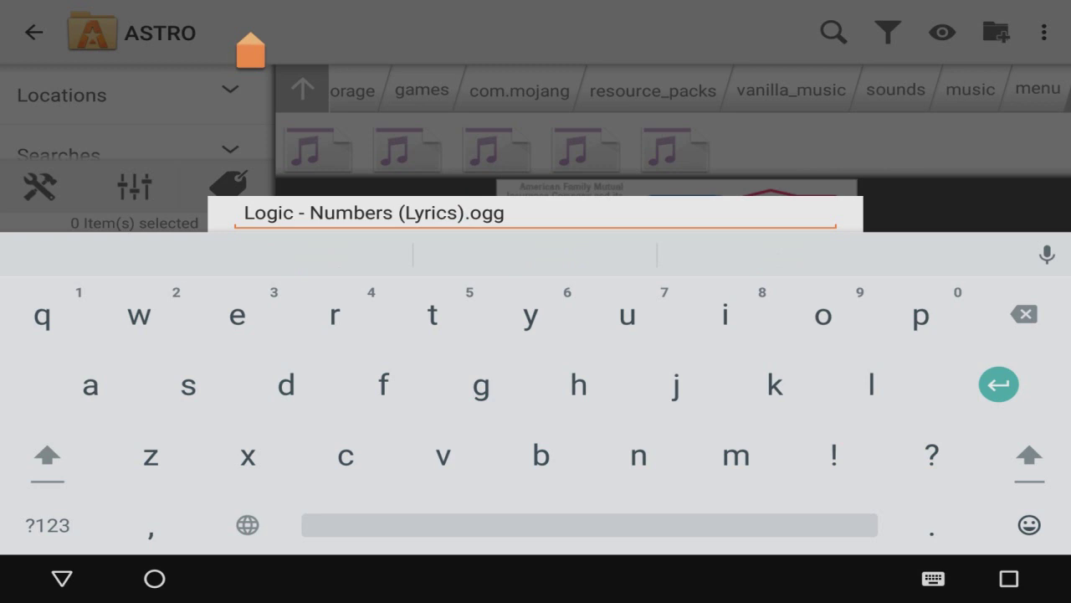
key(BackSpace)
key(BackSpace)
key(BackSpace)
key(BackSpace)
key(BackSpace)
key(BackSpace)
key(BackSpace)
key(BackSpace)
key(BackSpace)
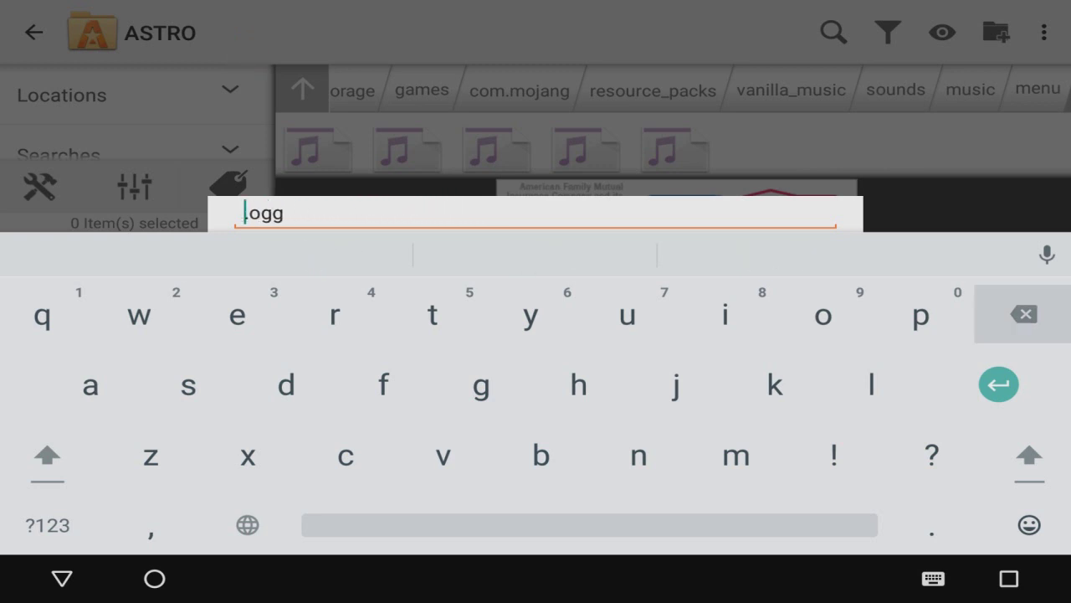
Step: Name the copy menu4.ogg and overwrite the existing menu4.ogg
text(menu)
click(48, 525)
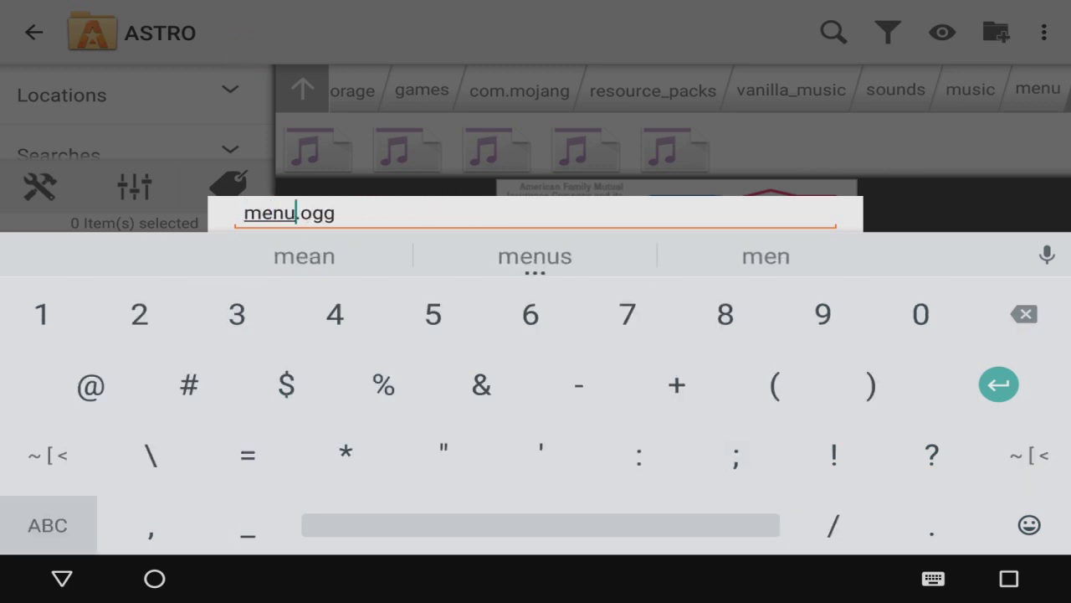
text(4)
click(61, 578)
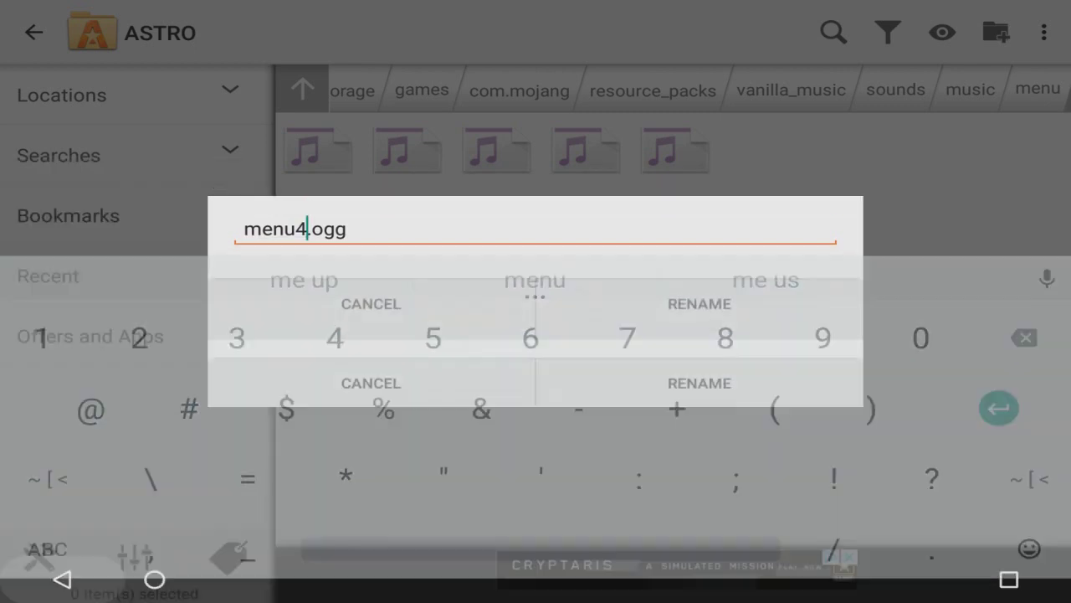
click(631, 384)
click(699, 343)
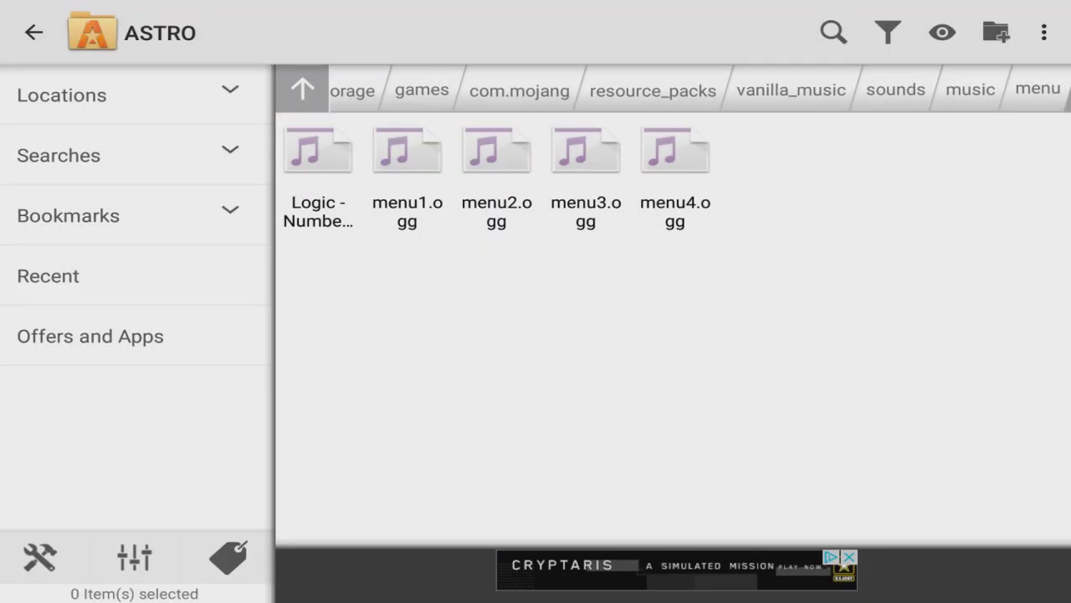
click(318, 176)
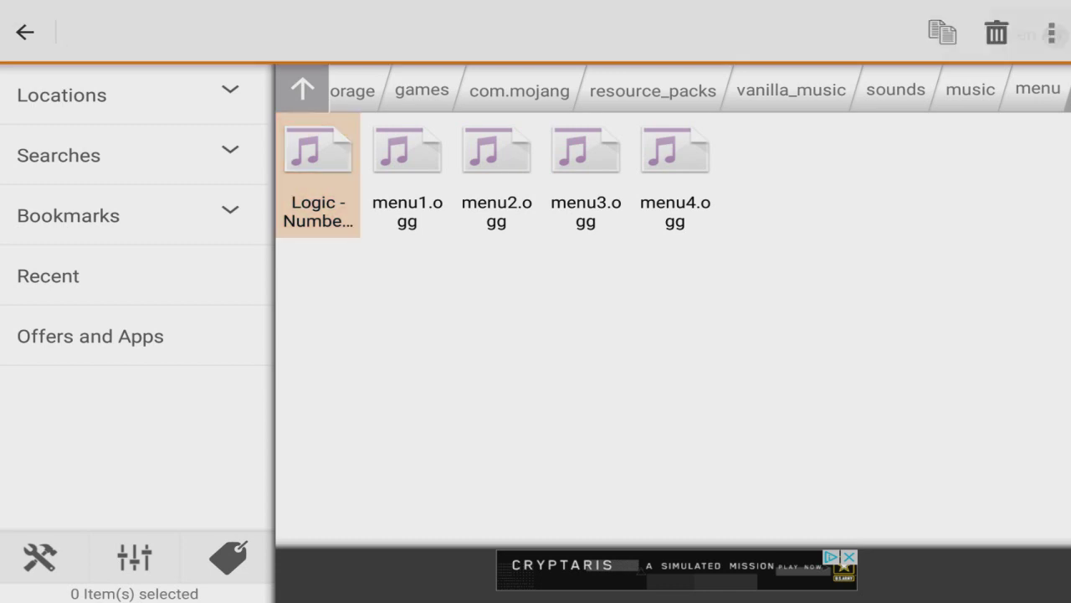
Step: Delete the original Logic - Numbers (Lyrics).ogg and exit to the home screen
click(1051, 34)
key(Escape)
click(997, 32)
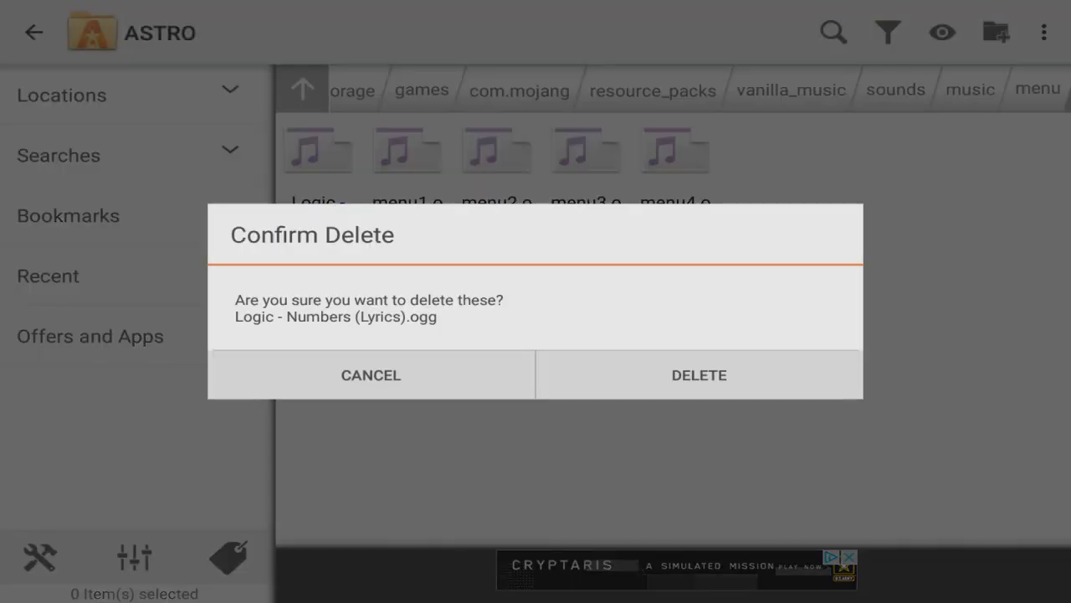
click(765, 376)
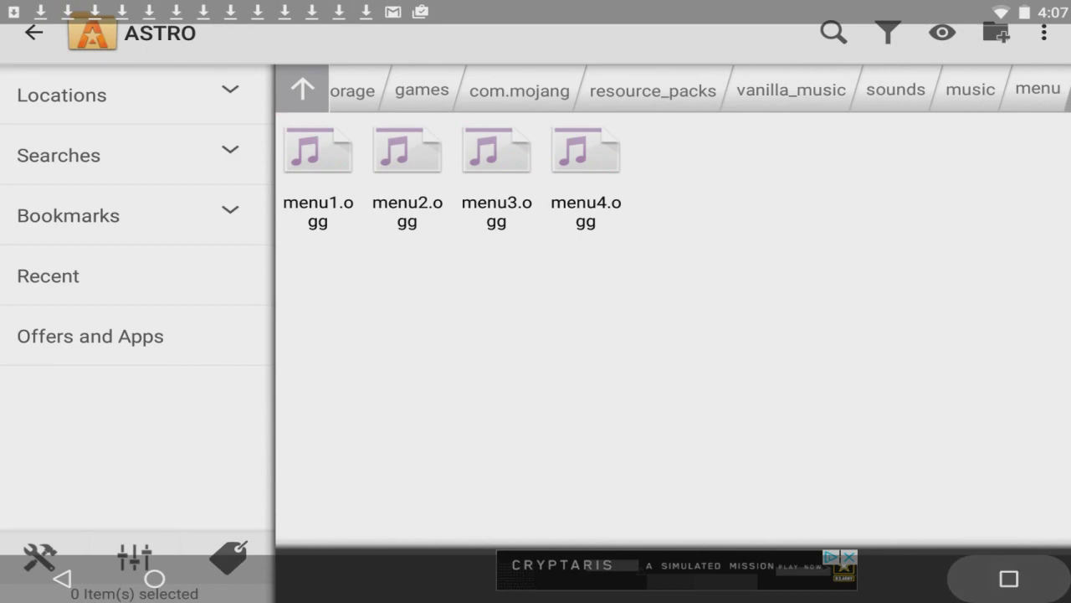
click(155, 579)
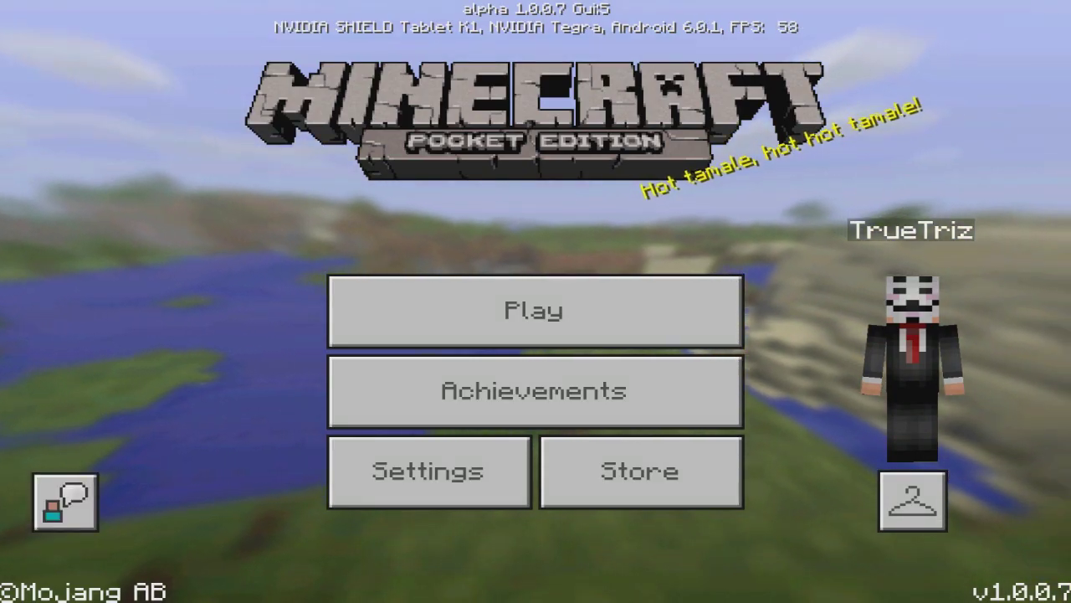
Step: Check that Global Resources lists Vanilla Music as active, then reopen Settings
click(429, 471)
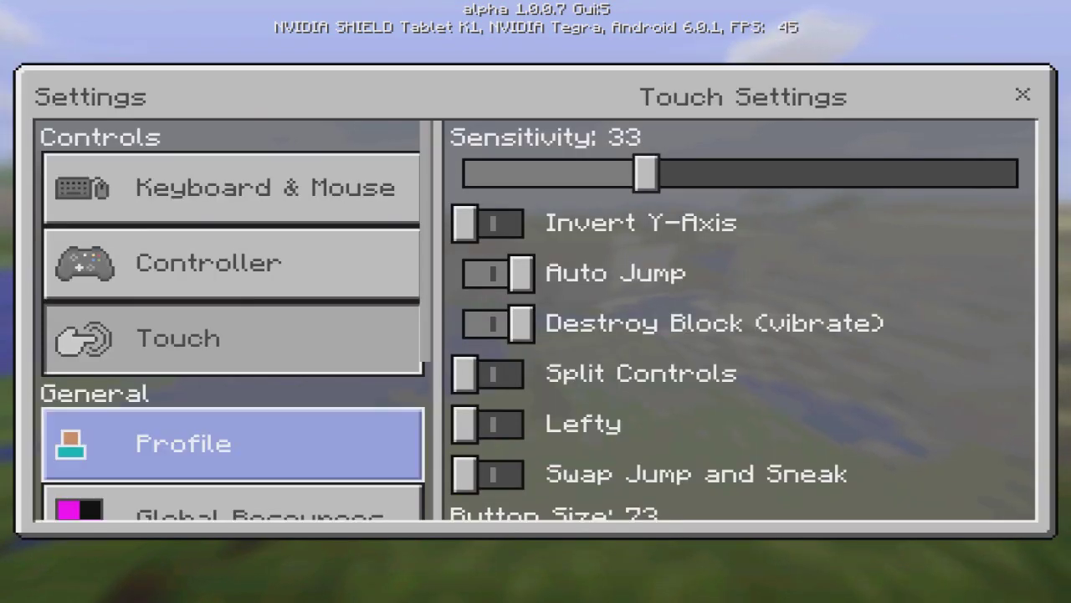
drag(233, 419, 233, 151)
click(260, 250)
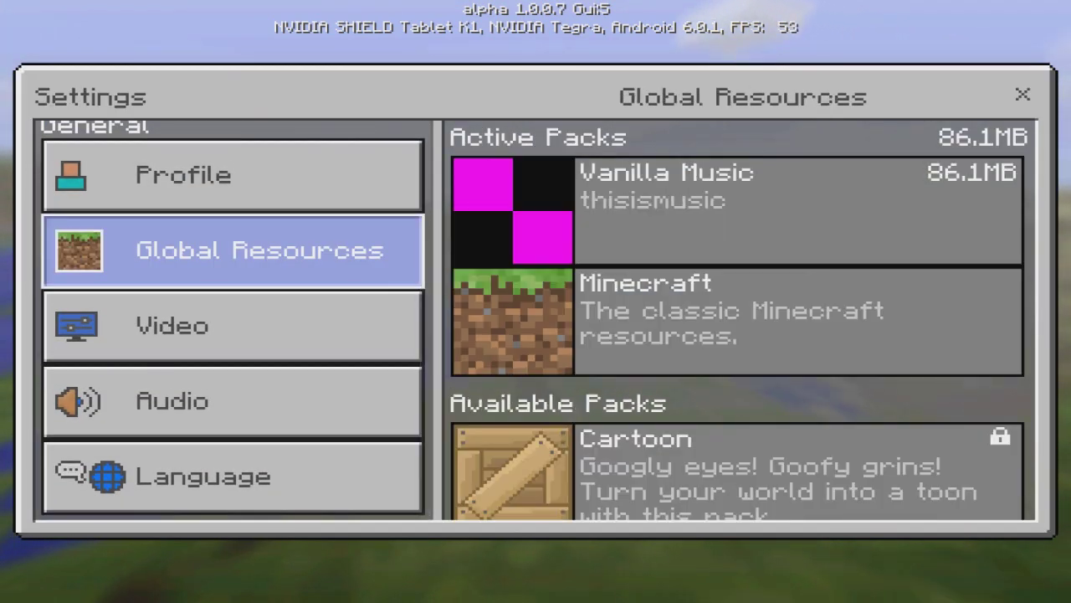
click(1023, 94)
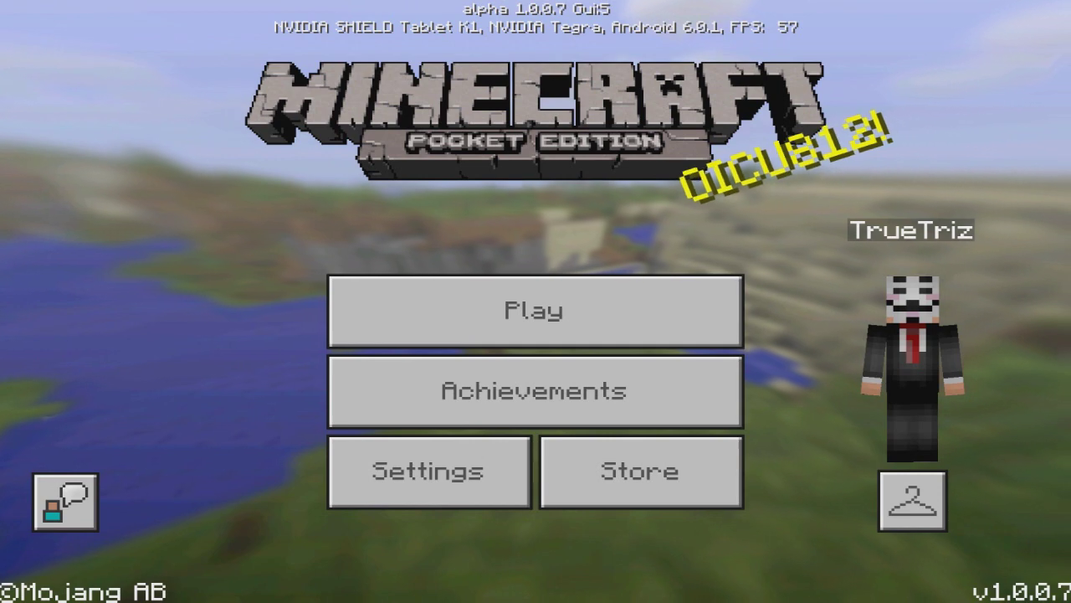
click(428, 471)
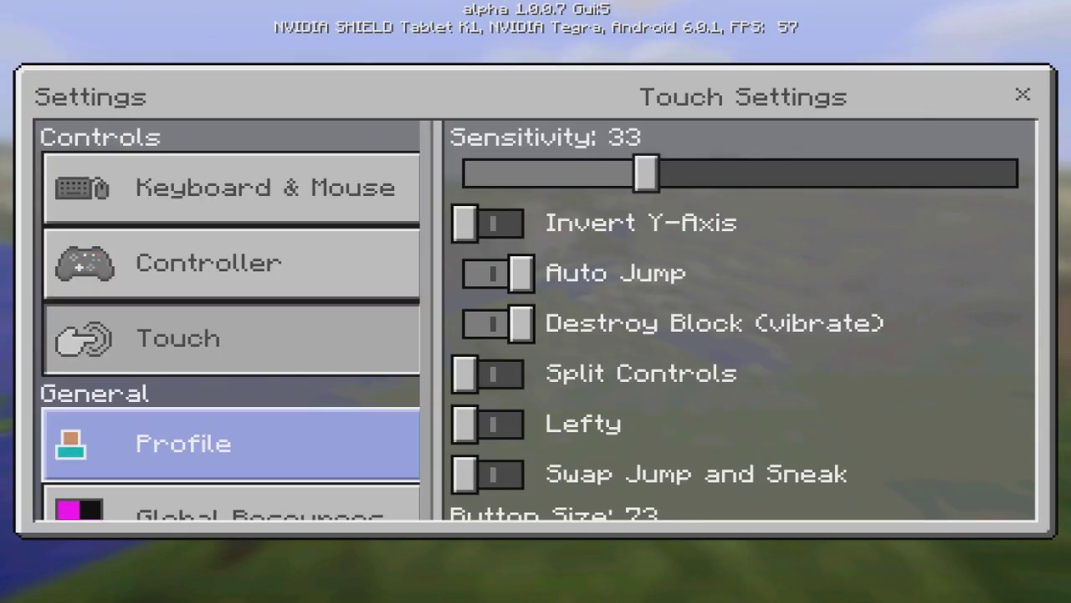
drag(233, 435, 232, 159)
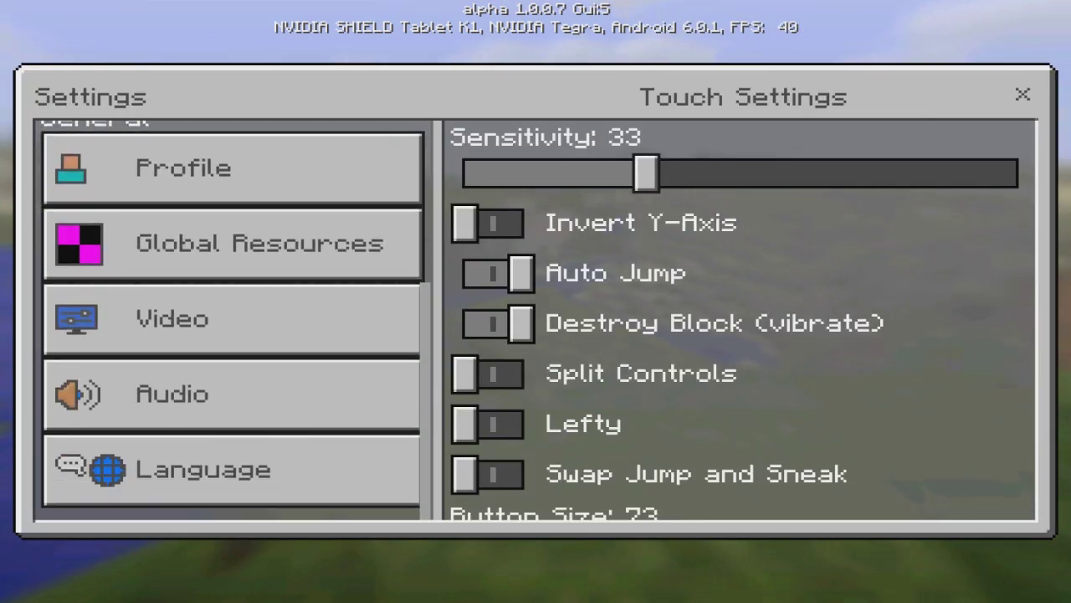
click(1023, 93)
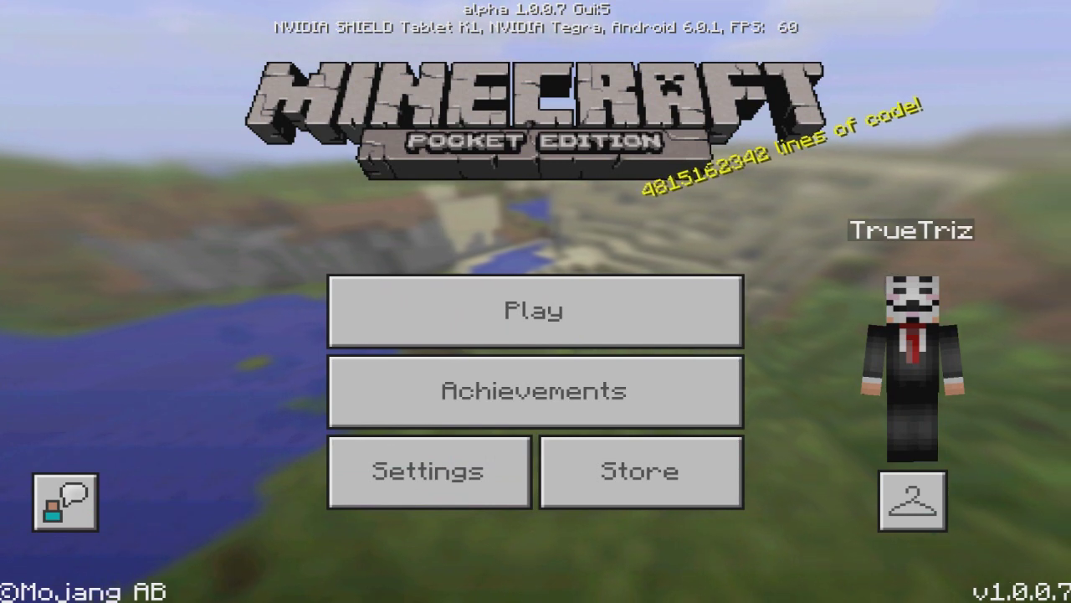
click(428, 471)
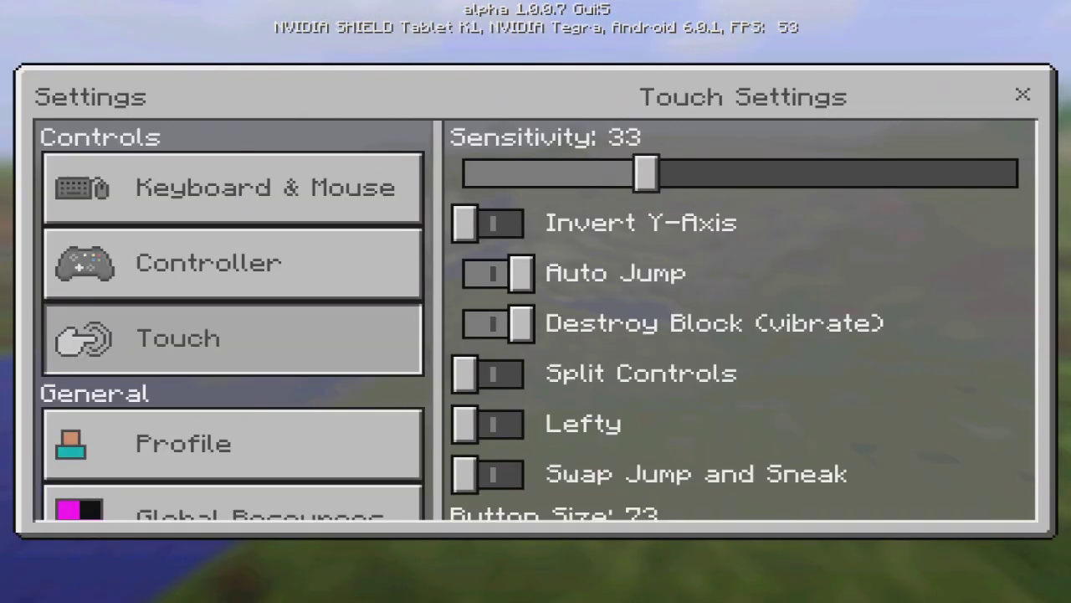
Step: Adjust the Audio music slider to 75 and close Settings
drag(232, 469, 233, 139)
click(233, 401)
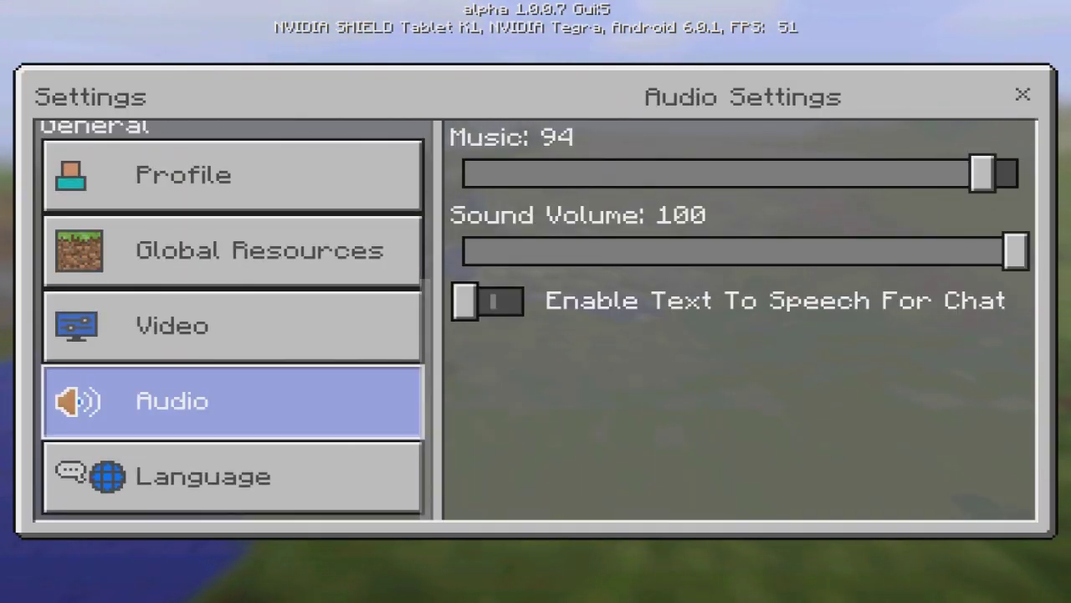
mouse_move(983, 173)
mouse_down()
mouse_move(667, 186)
mouse_move(648, 173)
mouse_up()
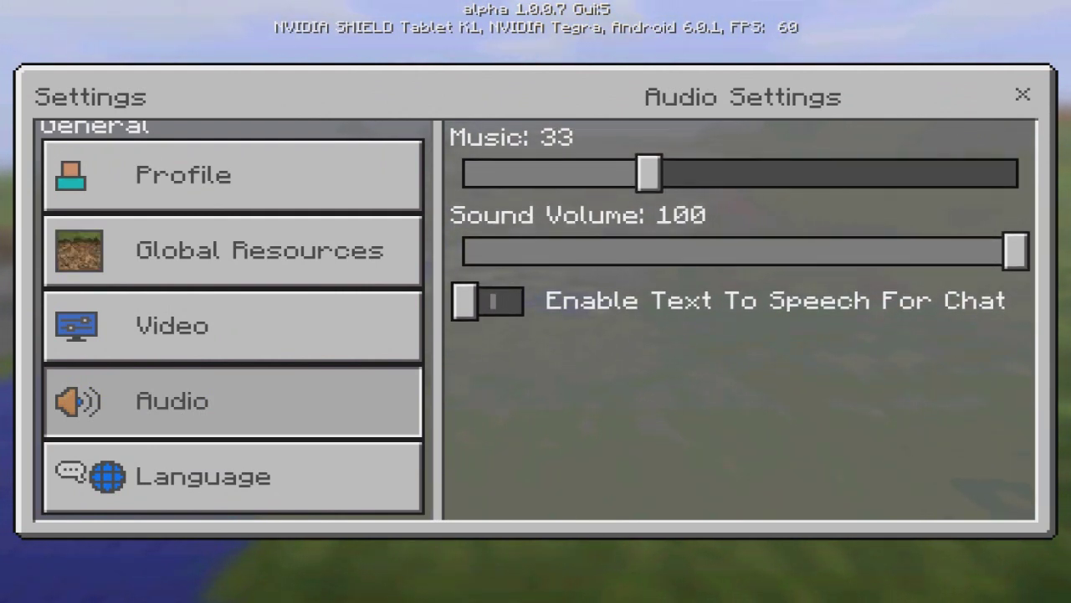
mouse_move(649, 173)
mouse_down()
mouse_move(754, 173)
mouse_move(538, 173)
mouse_move(557, 173)
mouse_up()
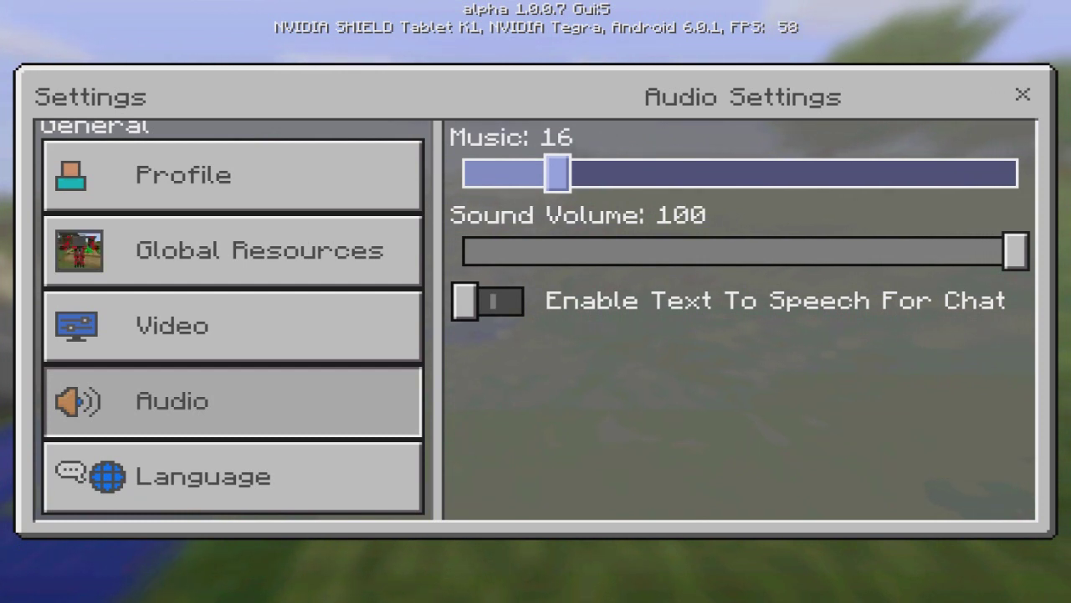
drag(558, 173, 526, 175)
key(Left)
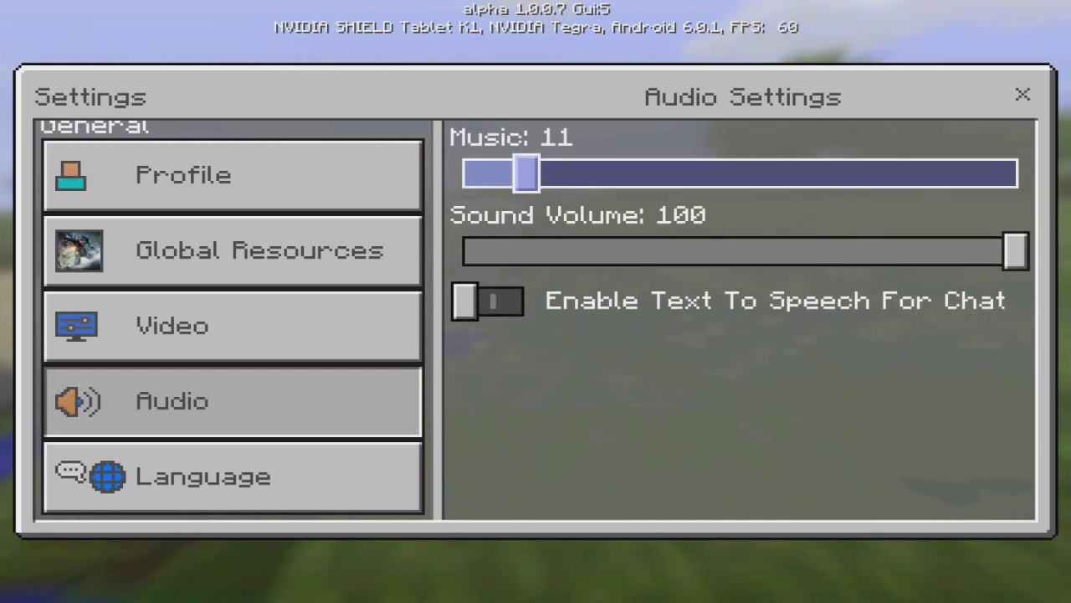
key(Left)
key(Left)
key(Left)
key(Left)
key(Left)
drag(499, 174, 749, 174)
click(549, 173)
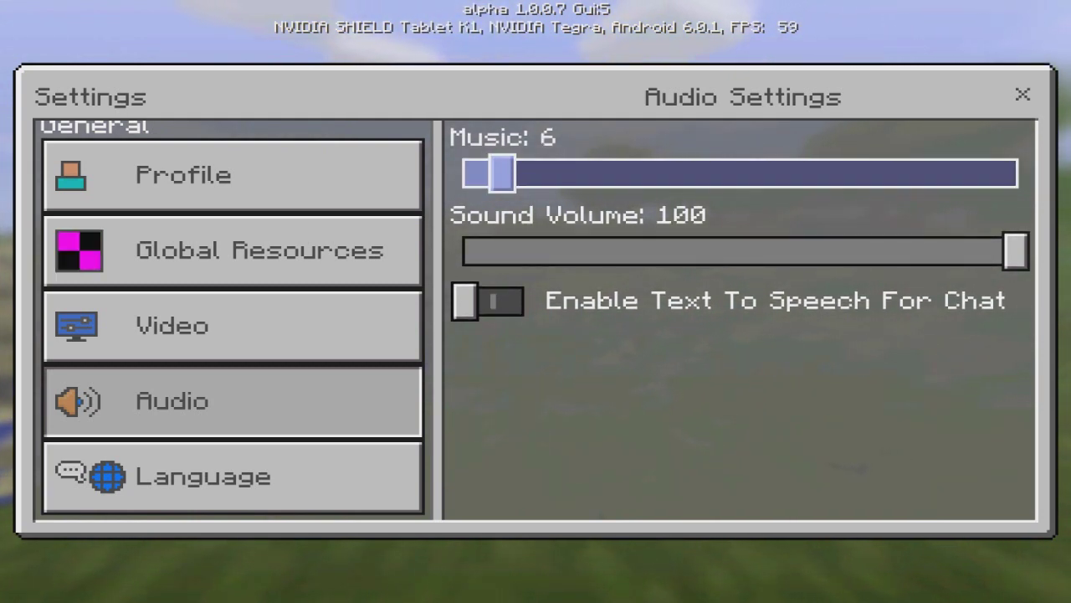
click(806, 174)
mouse_move(806, 173)
mouse_down()
mouse_move(571, 173)
mouse_move(884, 173)
mouse_move(519, 174)
mouse_move(880, 174)
mouse_up()
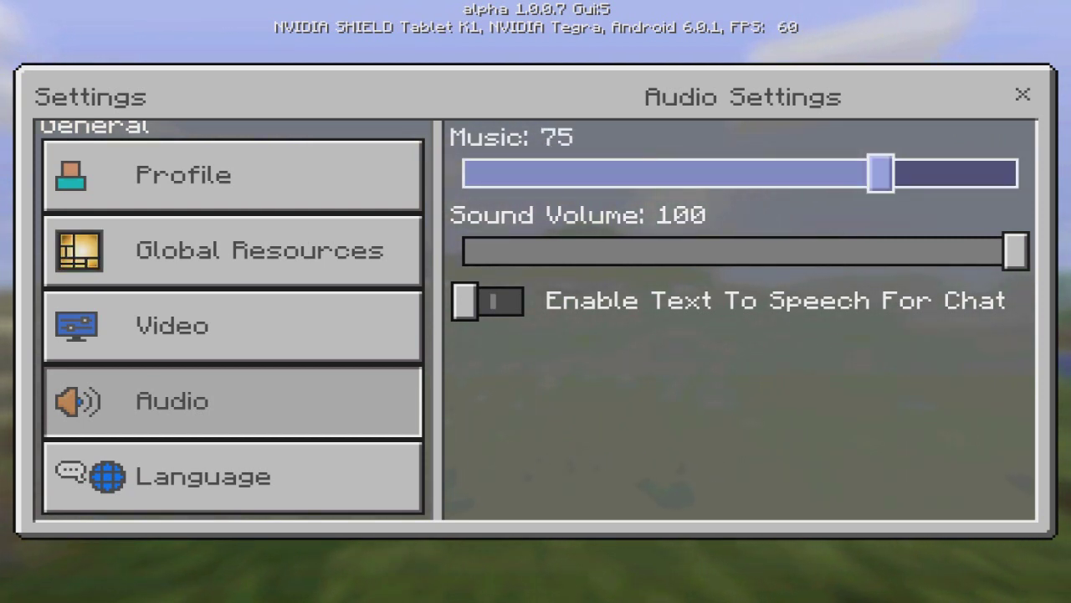
click(1023, 95)
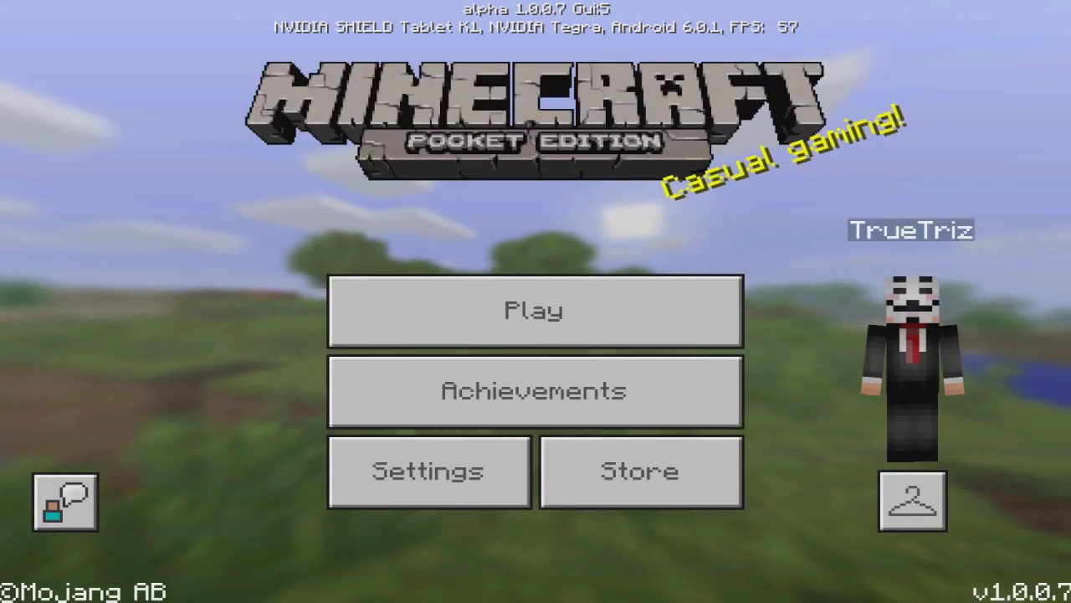
click(535, 311)
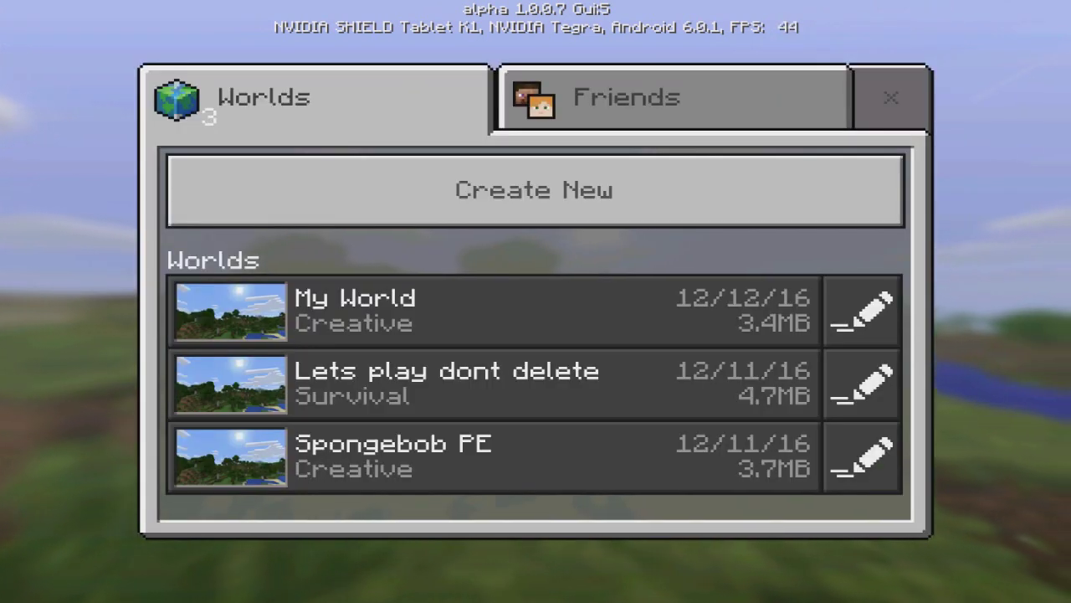
click(862, 311)
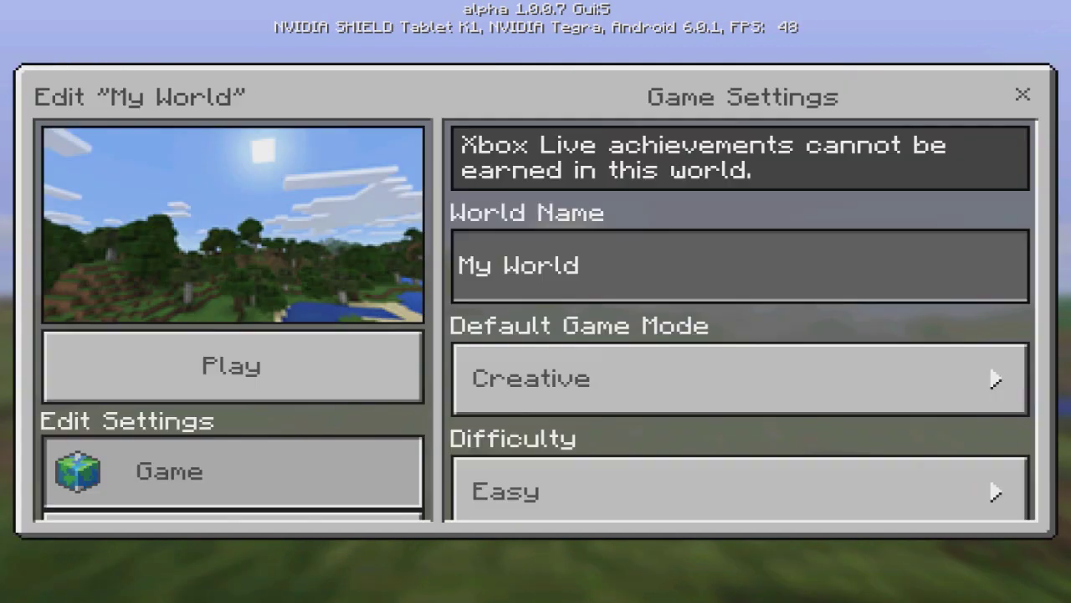
scroll(741, 318, down, 10)
scroll(233, 318, down, 5)
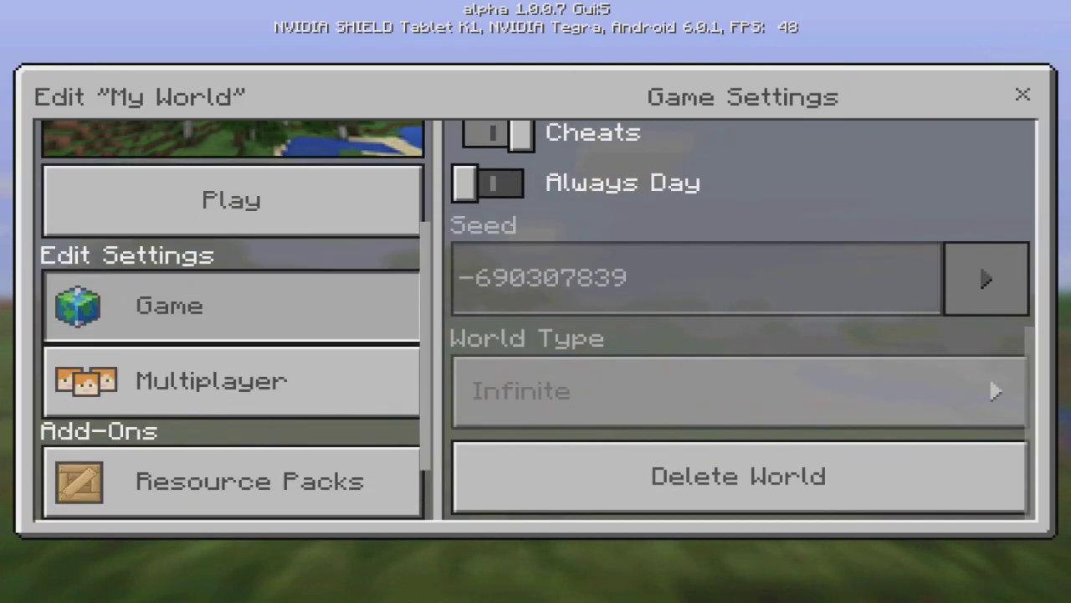
click(232, 400)
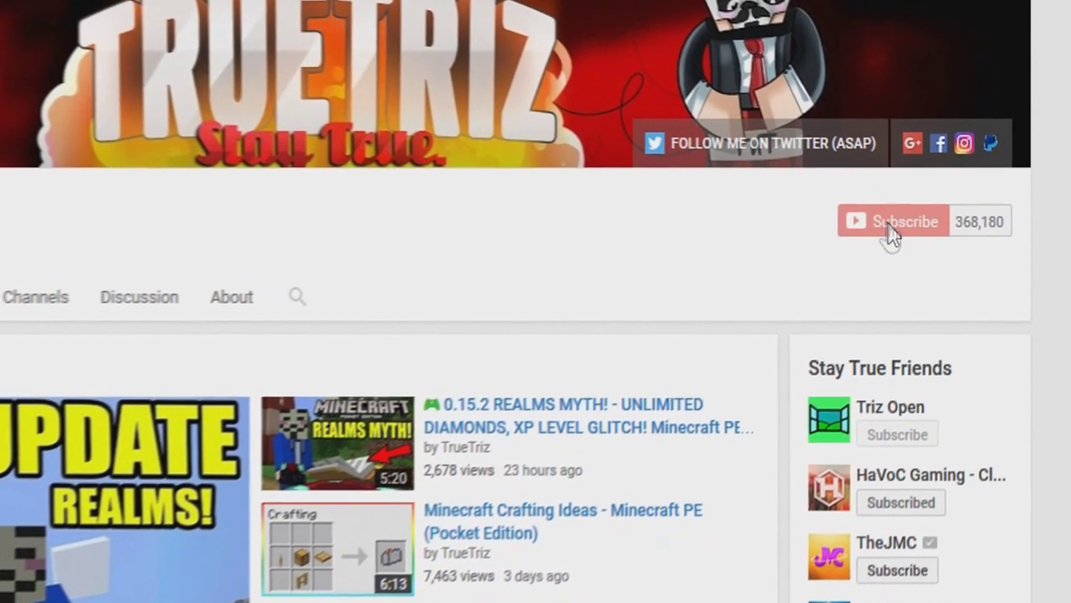
Step: Subscribe to the TrueTriz channel and enable all of its notifications
click(887, 228)
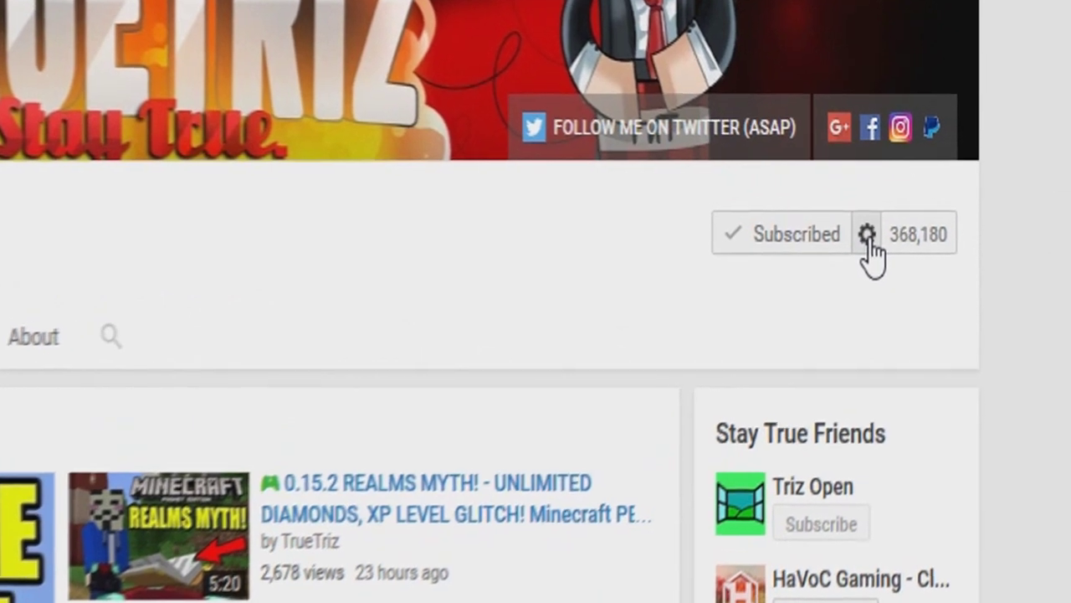
click(867, 236)
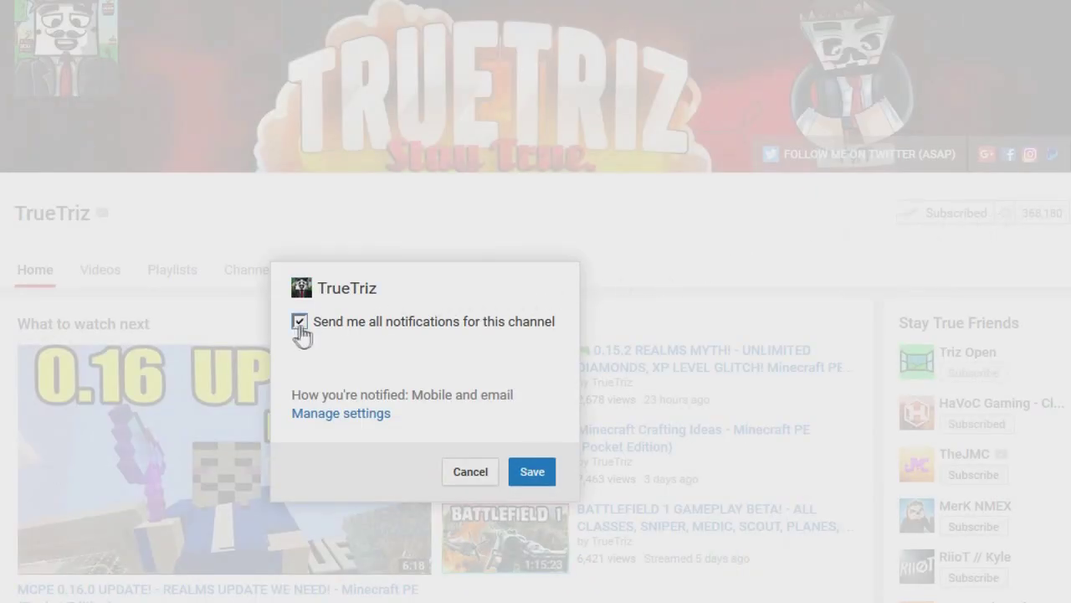
click(534, 473)
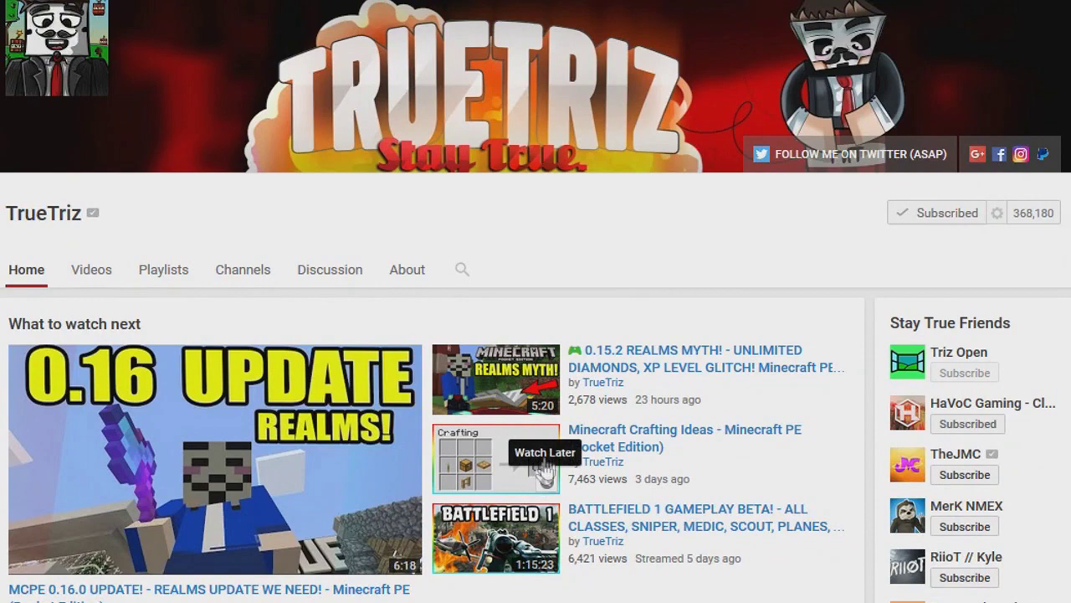